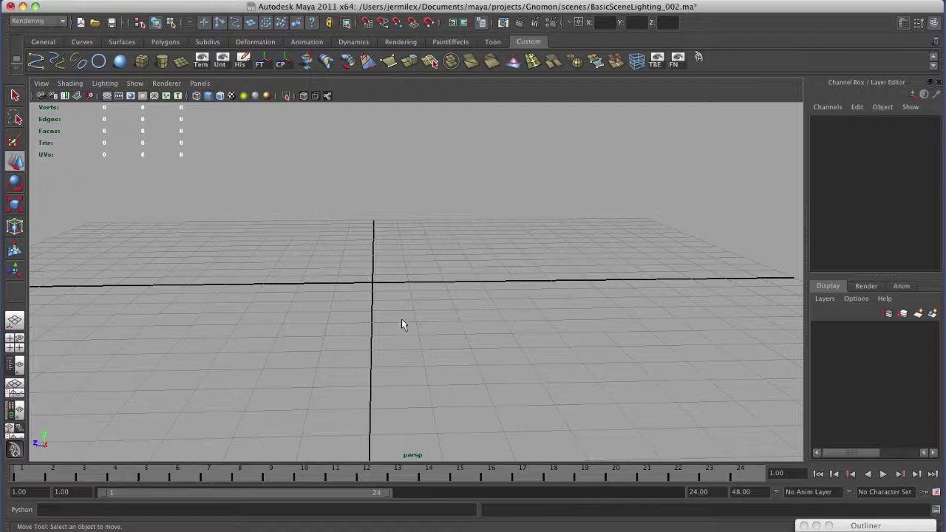
Step: Unhide the Set group from the Outliner so the room appears, and dolly in close
mouse_move(399, 328)
left_mouse_down("alt")
mouse_move(384, 336)
mouse_move(396, 336)
mouse_move(376, 327)
mouse_move(401, 324)
left_mouse_up("alt")
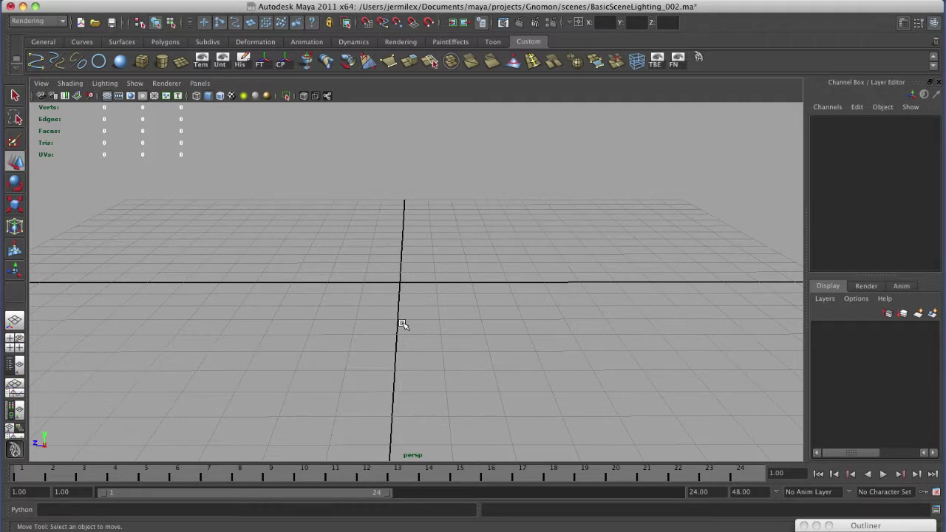
left_click_drag(424, 346, 431, 338, "alt")
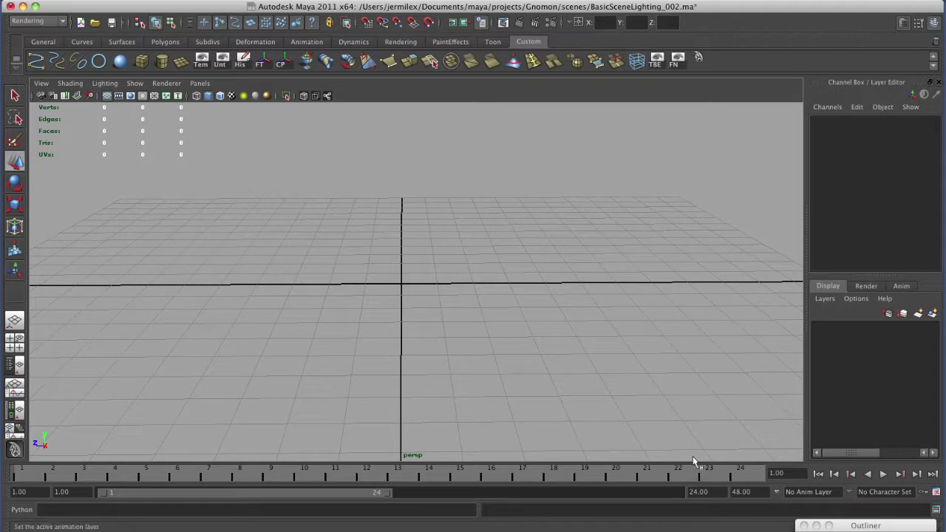
right_click_drag(396, 342, 475, 353, "alt")
left_click(851, 525)
left_click(778, 331)
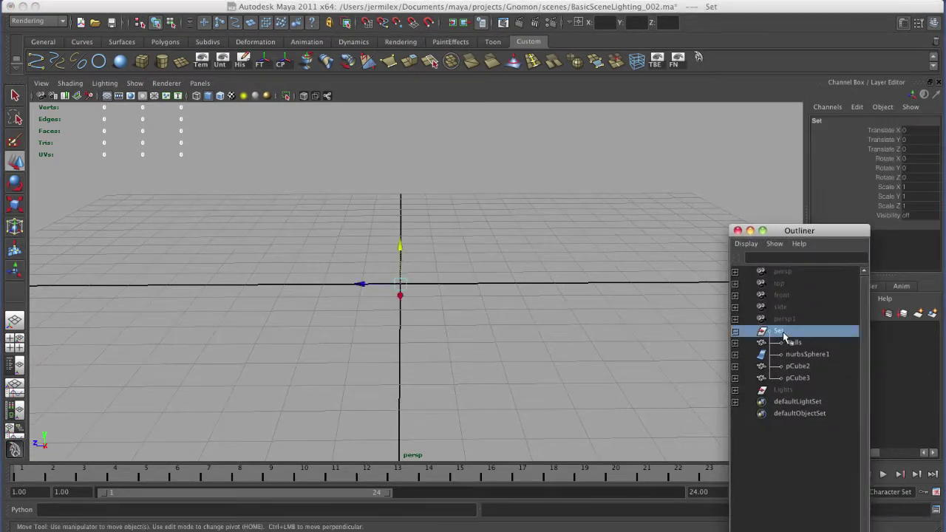
key("shift+h")
left_click(495, 295)
right_click_drag(495, 296, 650, 354, "alt")
double_click(784, 232)
Step: Frame a level view of the room and switch to the Hypershade/Persp/Render layout
right_click_drag(643, 426, 545, 382, "alt")
left_click(580, 376)
right_click_drag(616, 361, 569, 361, "alt")
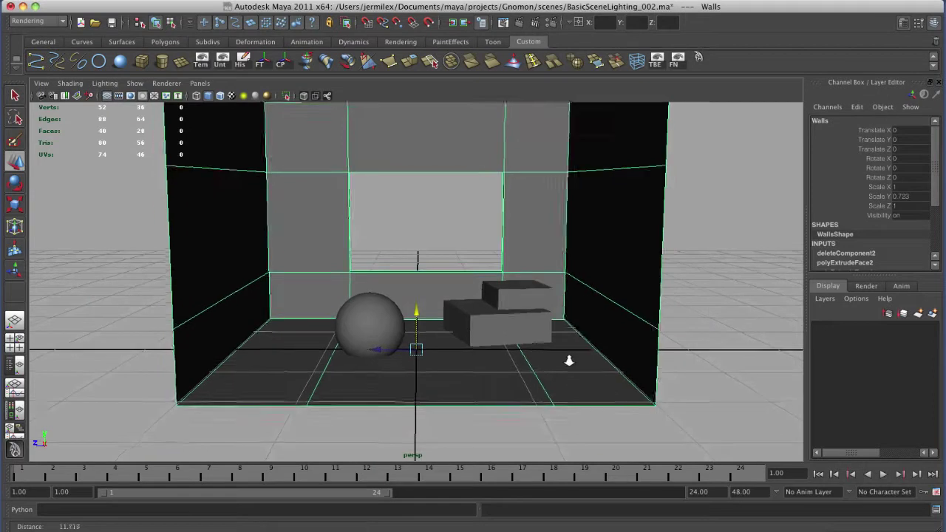
left_click(506, 330)
left_click(384, 325)
left_click(683, 333)
right_click_drag(492, 316, 480, 345, "alt")
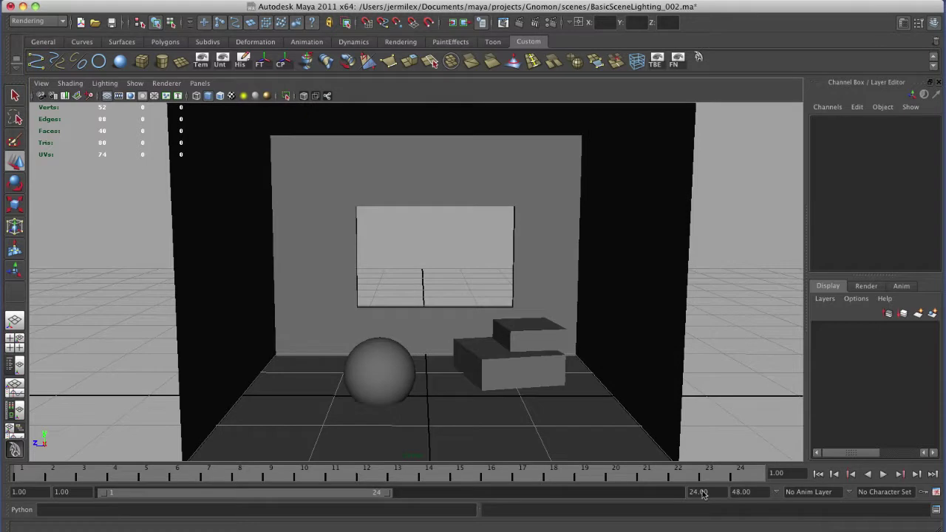
key("space")
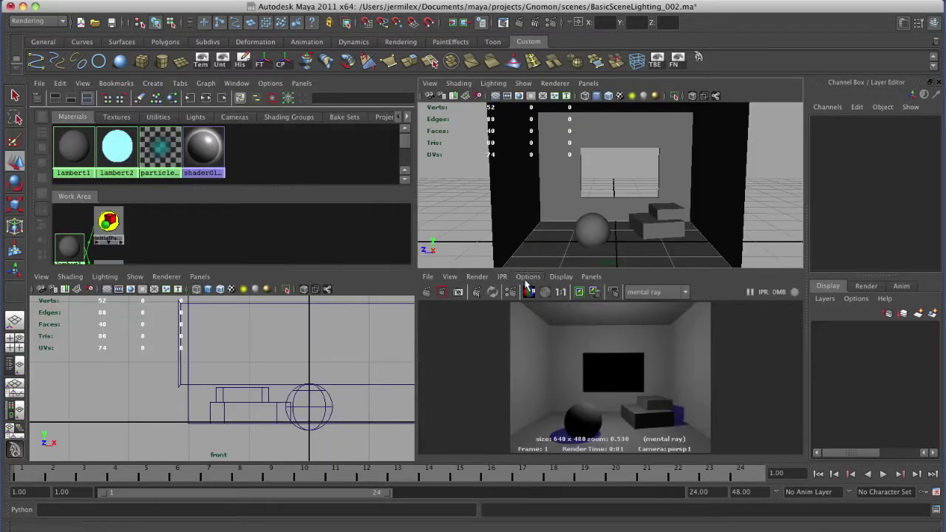
Step: Add a point light, raise it to about 1.454 in Y, and re-render the room
left_click(170, 0)
mouse_move(256, 131)
mouse_move(294, 62)
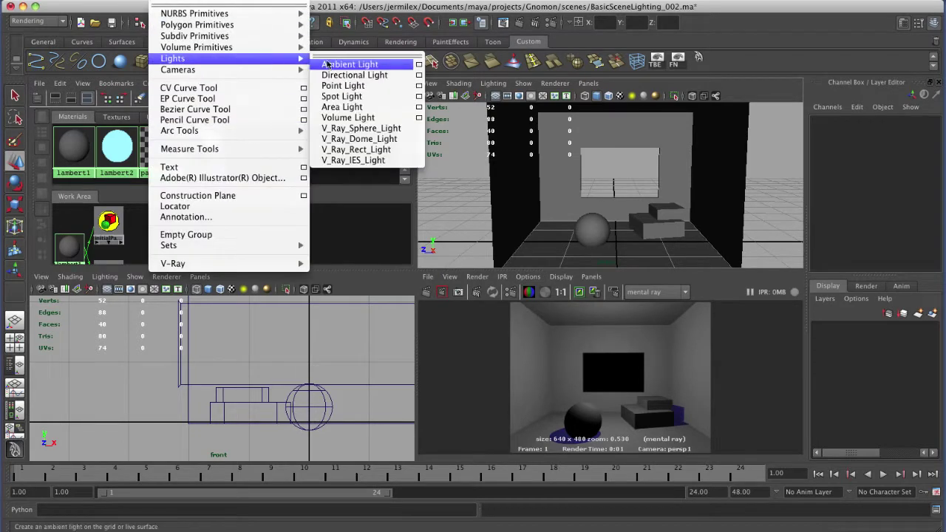
left_click(382, 86)
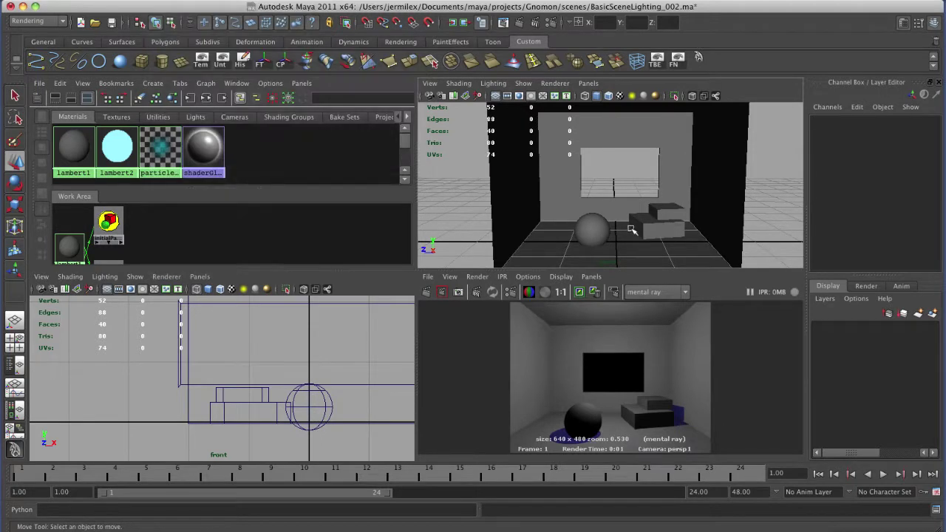
key("shift+o")
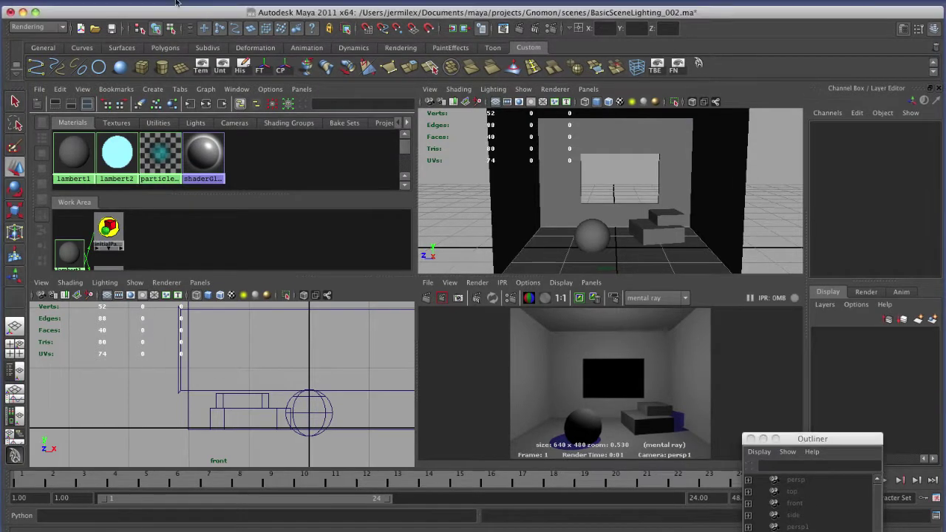
left_click(168, 0)
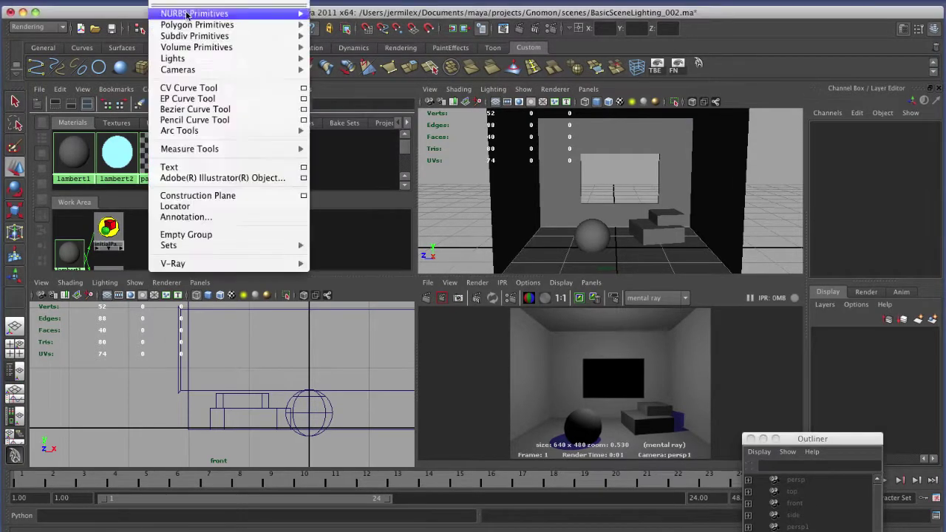
mouse_move(243, 59)
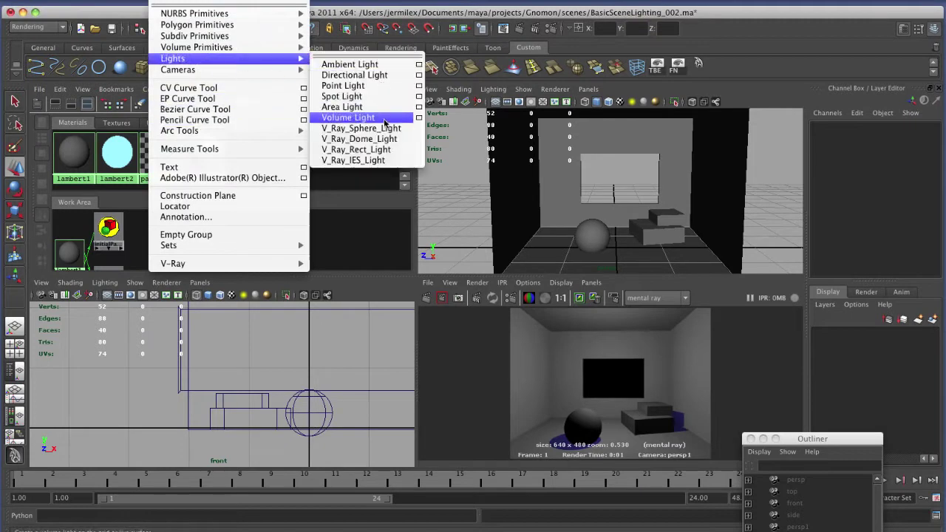
left_click(373, 86)
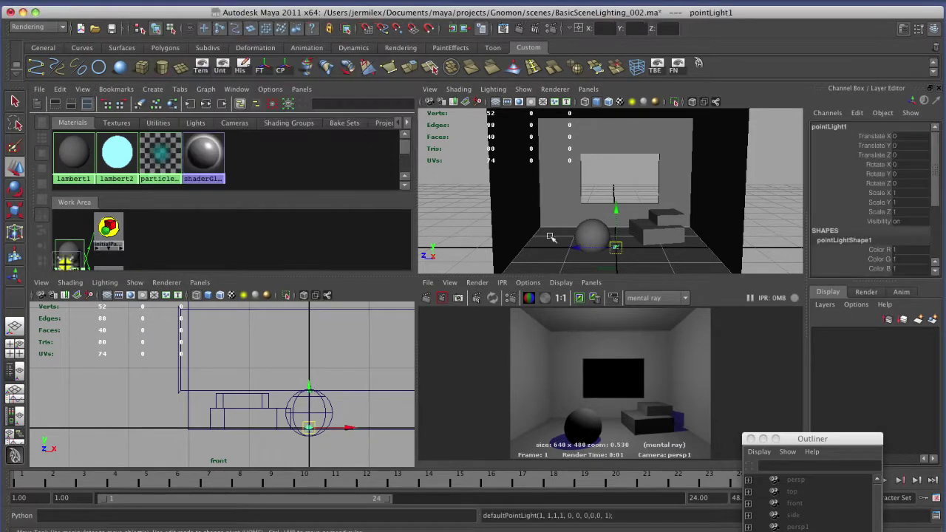
left_click_drag(620, 170, 621, 144)
left_click(426, 298)
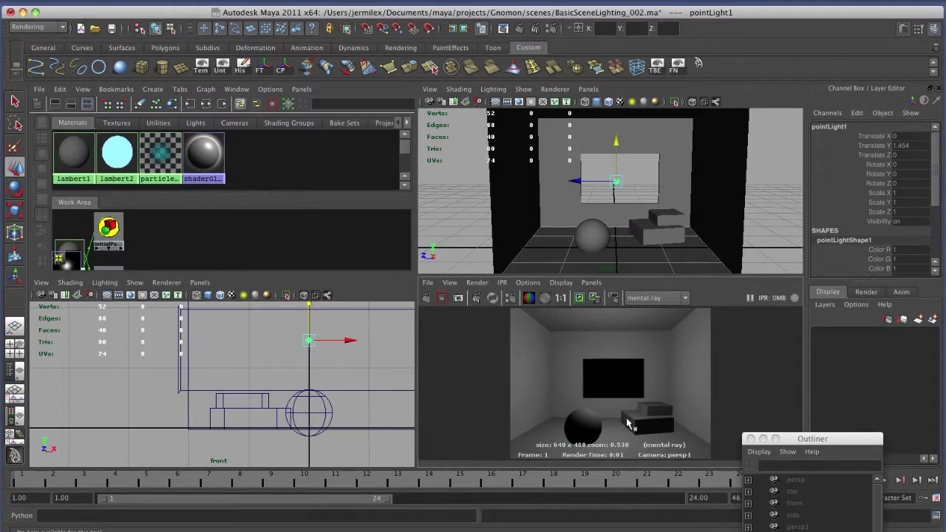
Step: Turn on Use Ray Trace Shadows for pointLight1 and re-render to show cast shadows
key("space")
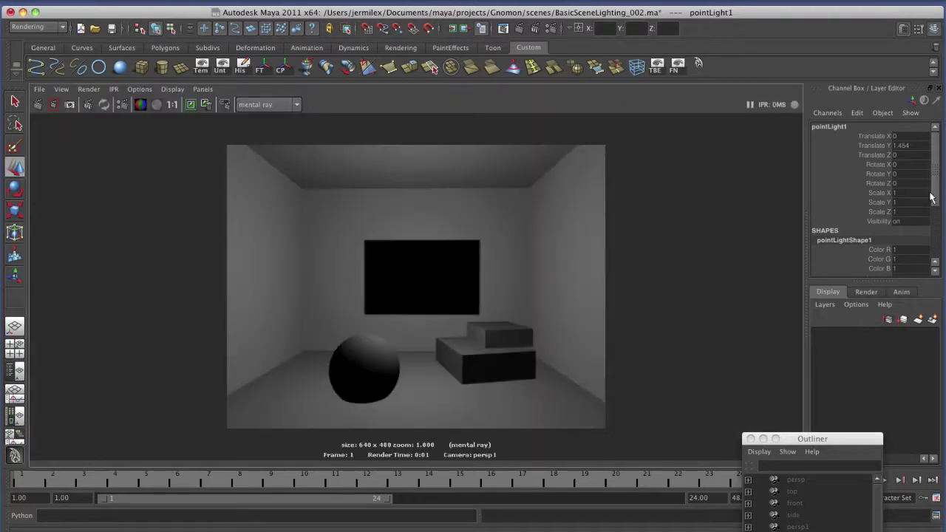
scroll(930, 196, "down", 5)
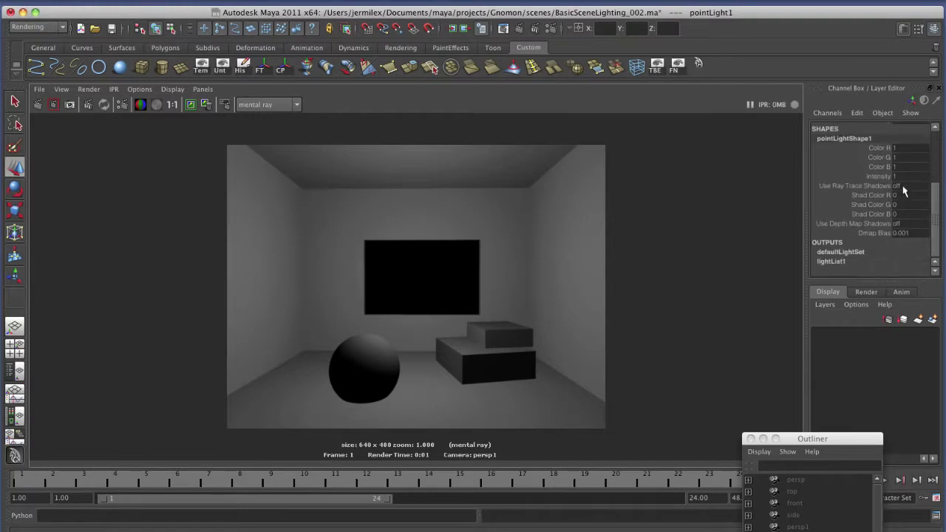
double_click(902, 186)
key("Return")
left_click(39, 105)
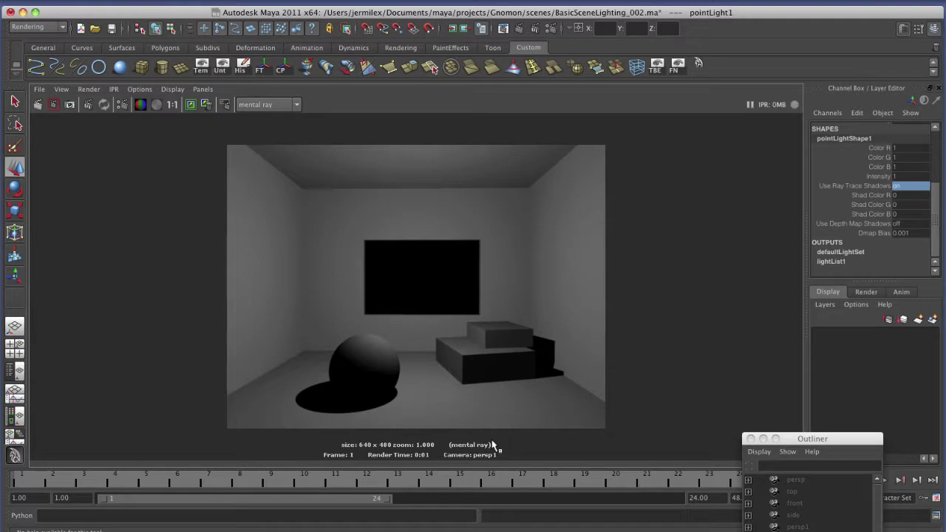
Step: Add ambientLight1, re-render the much brighter room, then delete the ambient light
left_click(171, 1)
mouse_move(243, 59)
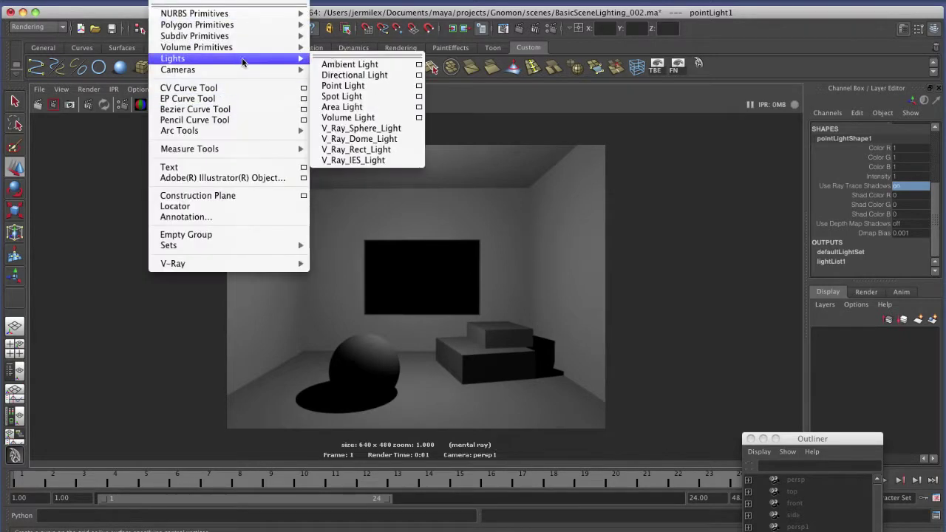
left_click(386, 66)
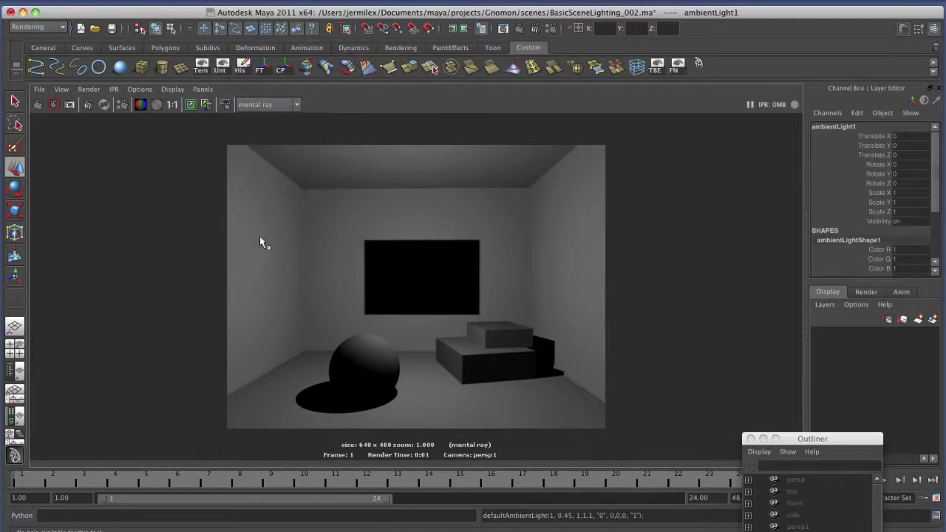
left_click(38, 104)
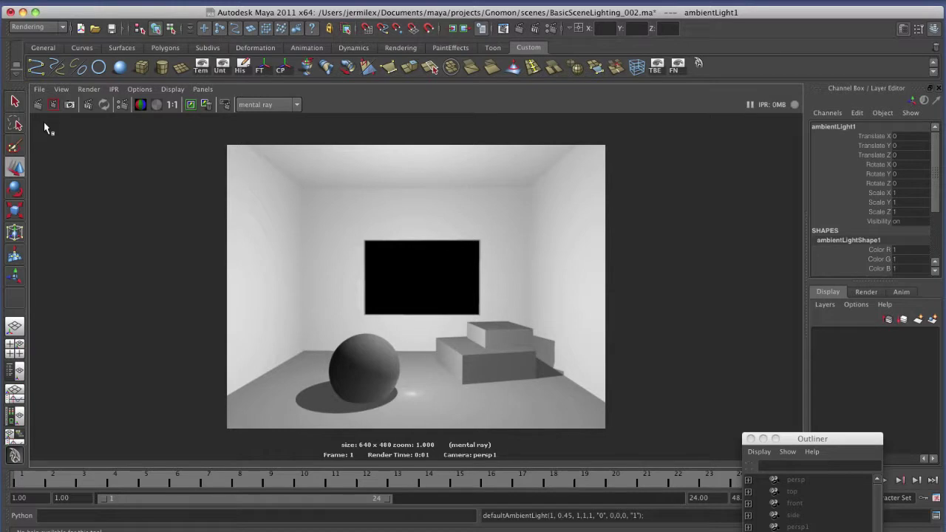
key("w")
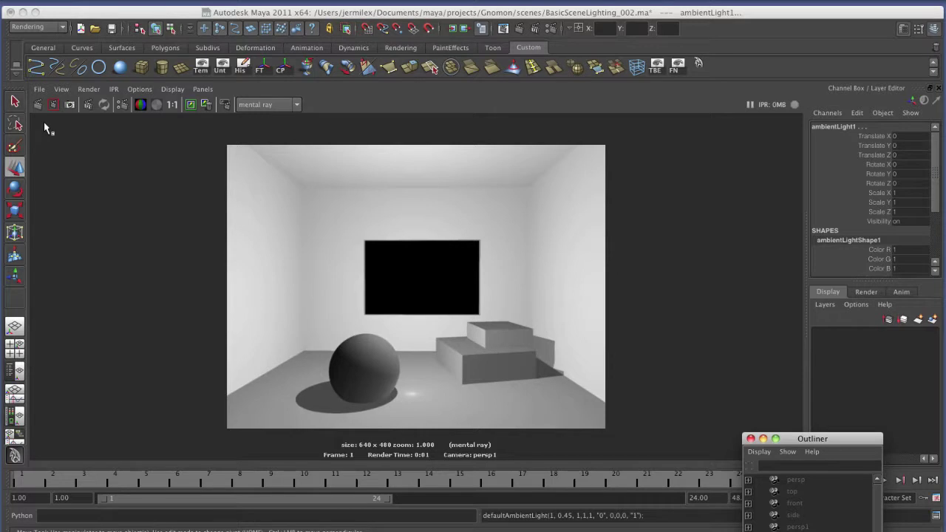
key("Delete")
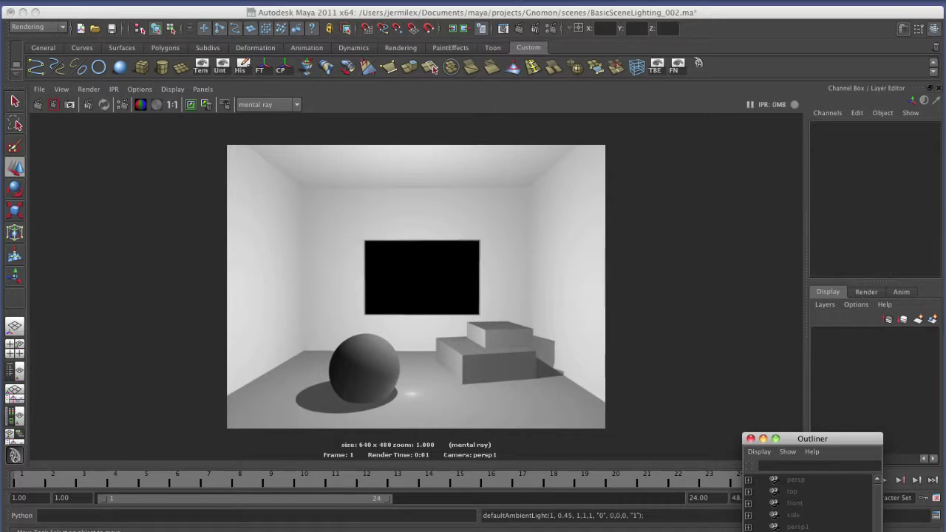
Step: Unhide the Lights group and select the KeyLight spotlight in the perspective view
key("Up")
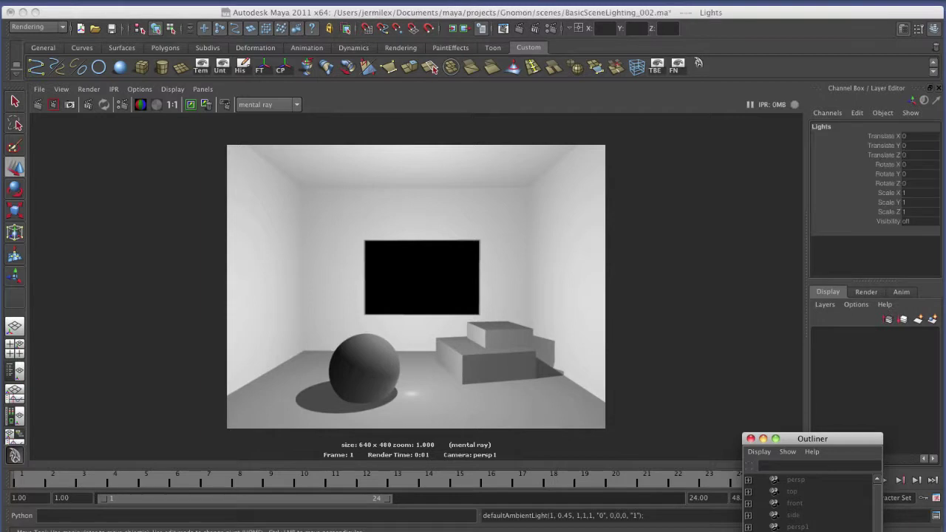
key("shift+h")
key("space")
right_click_drag(755, 222, 705, 232, "alt")
left_click_drag(705, 232, 591, 204, "alt")
left_click(555, 221)
left_click(613, 167)
left_click_drag(936, 185, 940, 235)
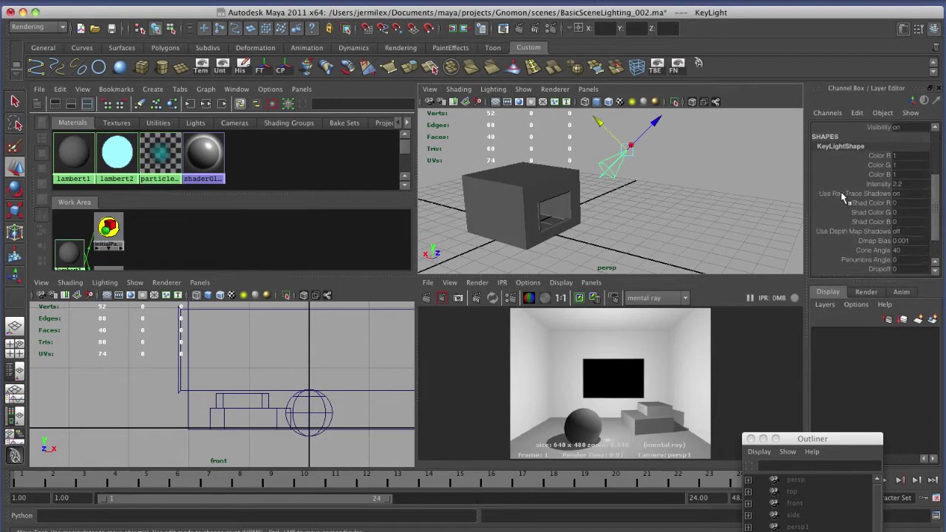
left_click(655, 201)
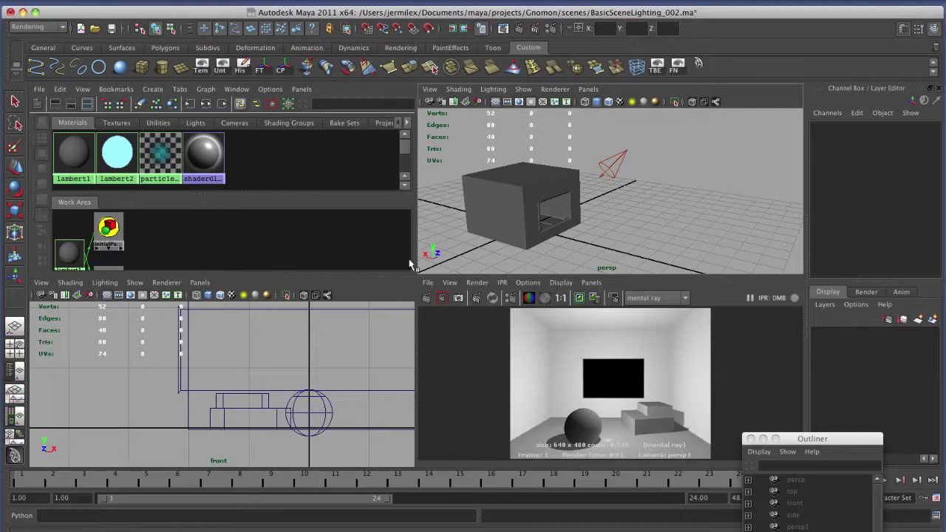
left_click(613, 164)
Step: Look through KeyLight in a maximized, smooth-shaded view
left_click(200, 283)
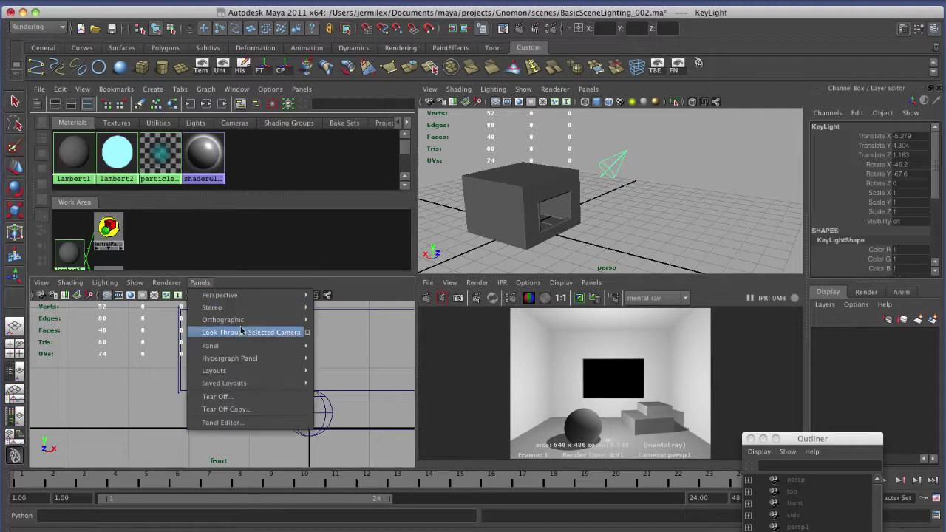
left_click(260, 333)
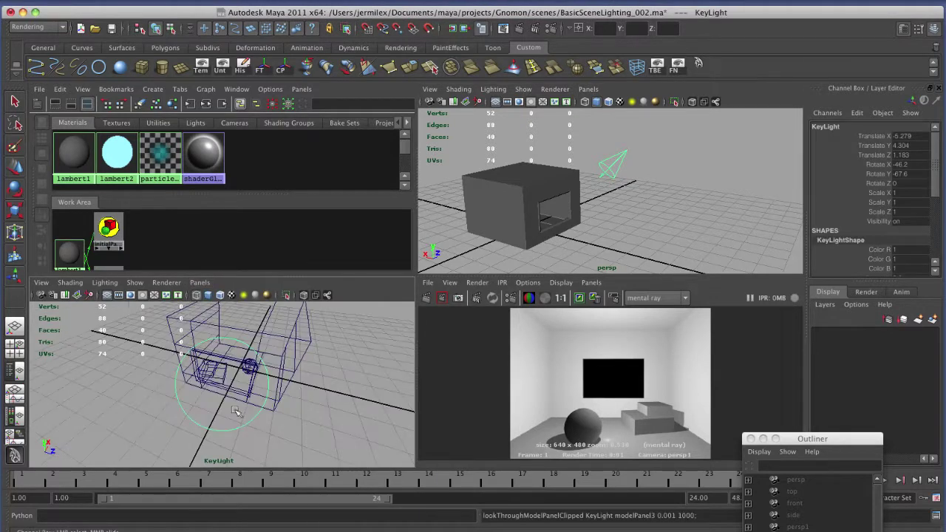
key("space")
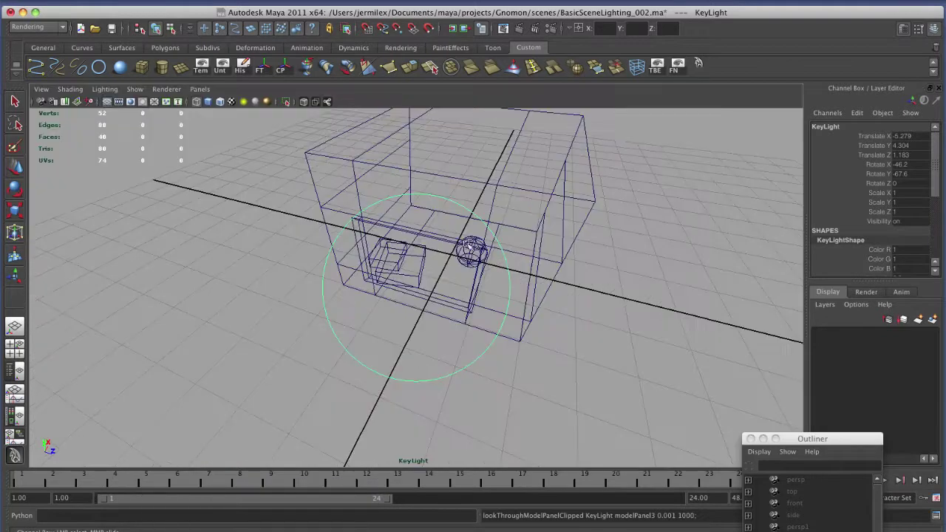
key("5")
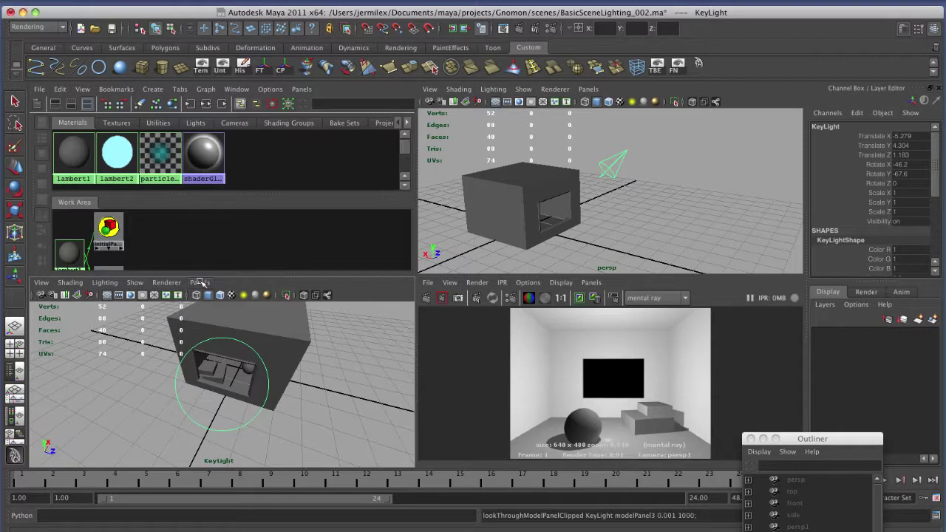
Step: Set the lower-left panel to the front orthographic view
left_click(199, 282)
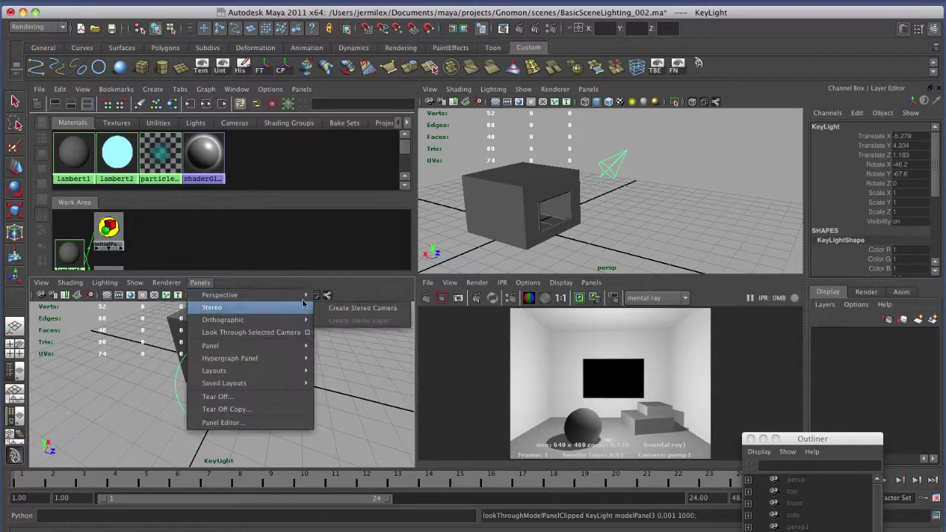
mouse_move(268, 309)
left_click(339, 320)
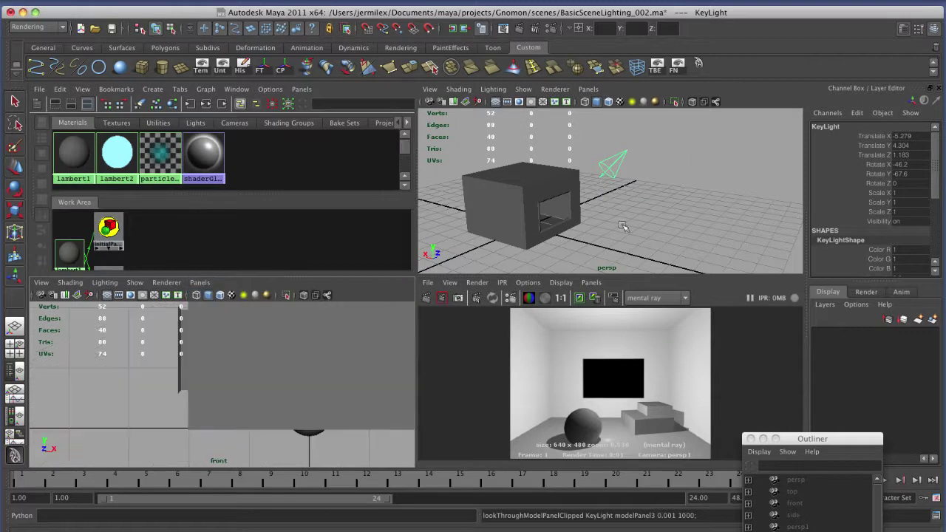
Step: Re-render the KeyLight-lit room full-size and expand the Lights group in the Outliner
left_click(427, 297)
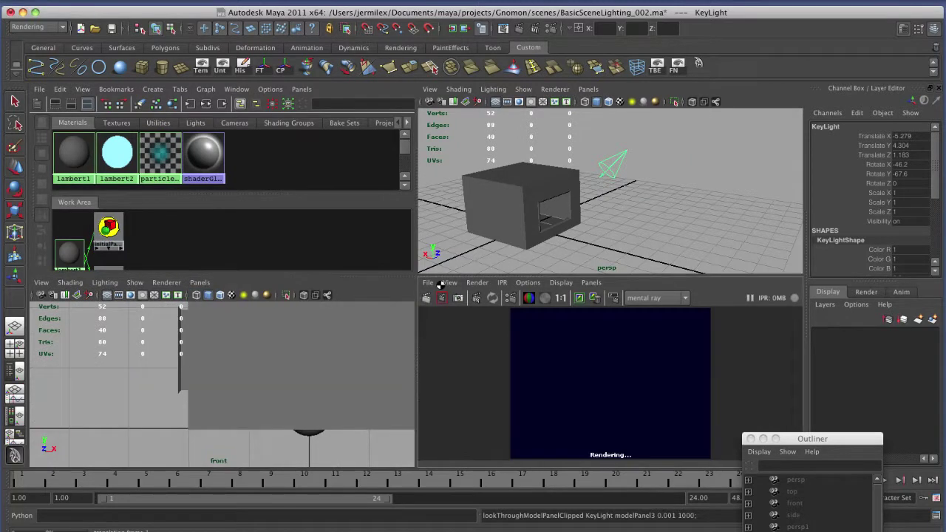
key("space")
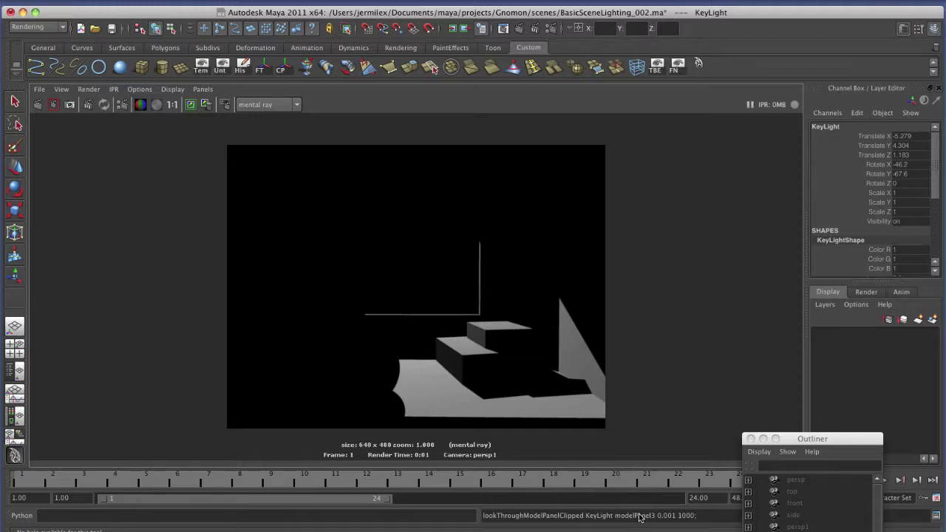
left_click_drag(813, 438, 870, 351)
left_click(807, 511)
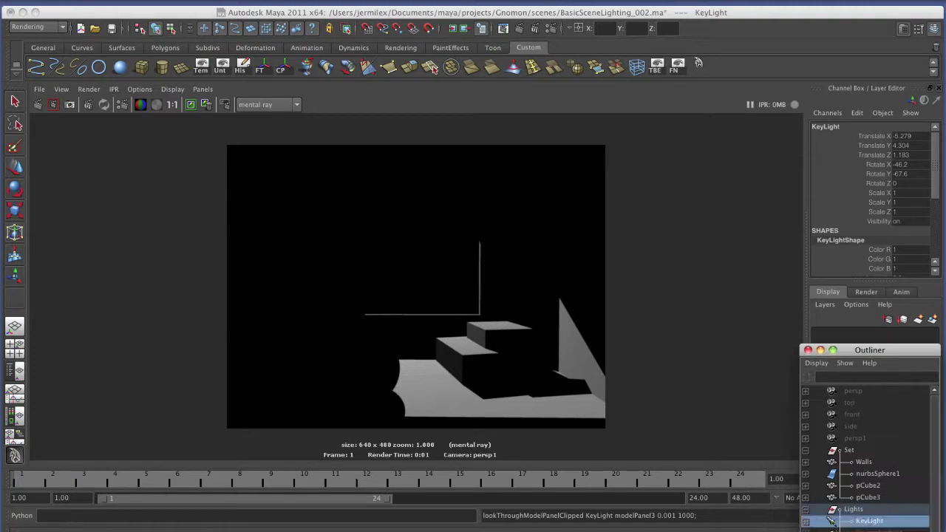
left_click_drag(850, 351, 807, 232)
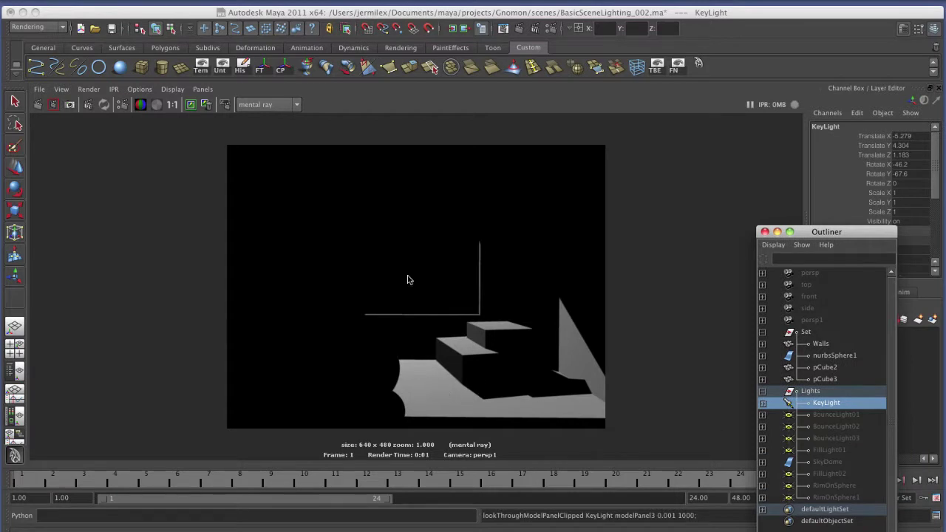
Step: Select BounceLight01 in the Outliner and unhide it
left_click(833, 415)
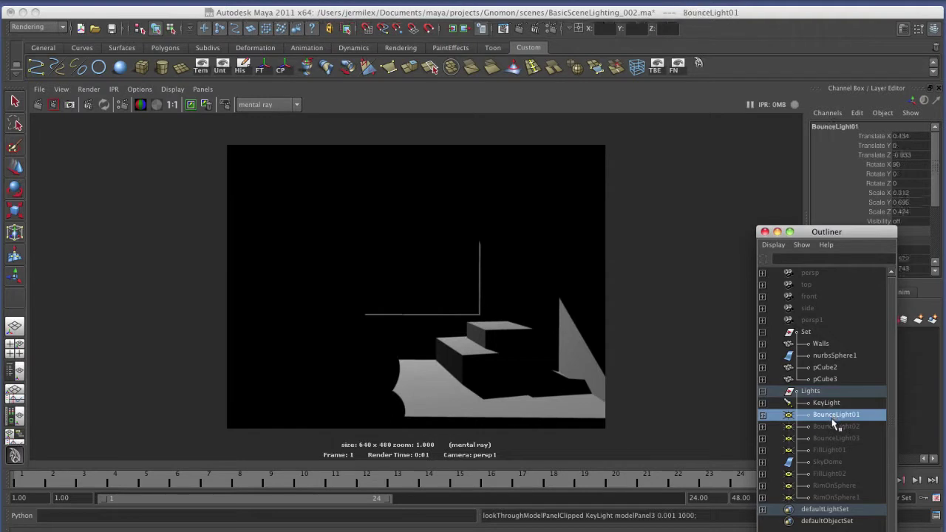
key("shift+h")
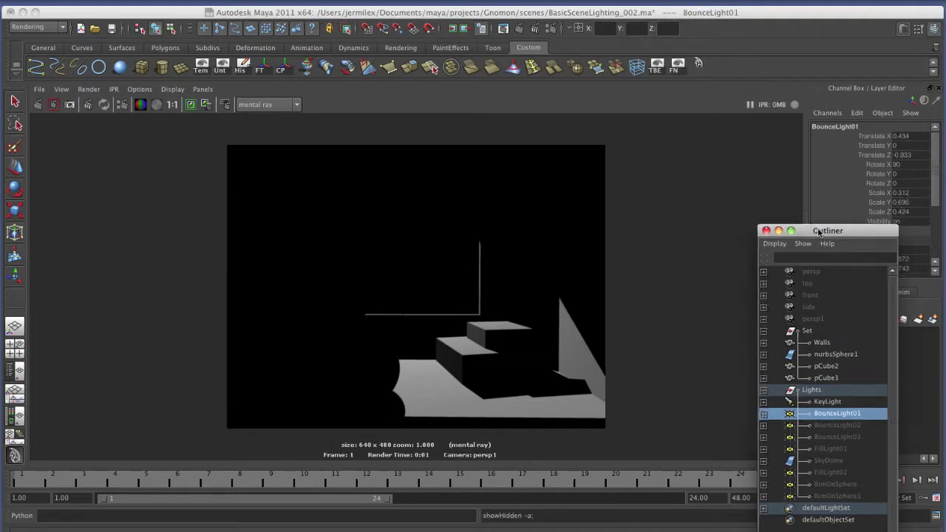
left_click_drag(826, 231, 884, 475)
key("space")
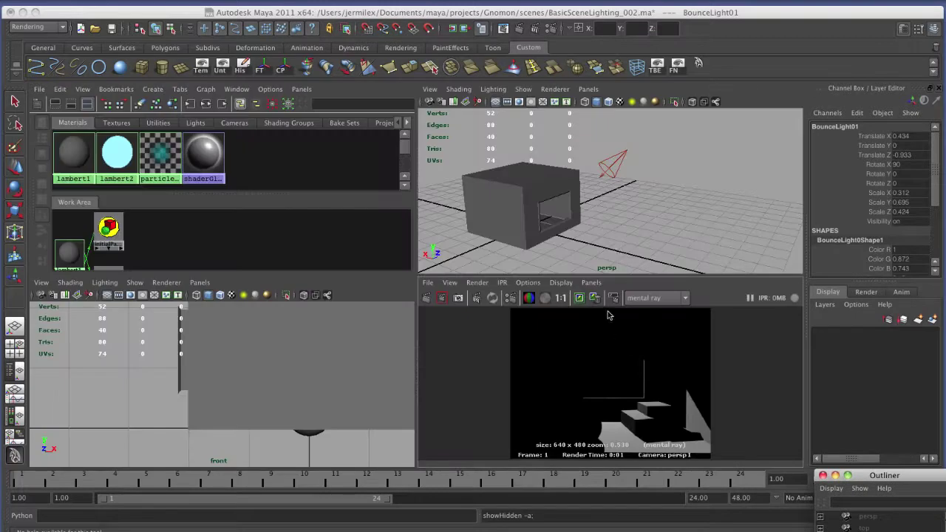
Step: Maximize the perspective view and move the camera close to the bounce light on the floor
left_click_drag(525, 238, 528, 238, "alt")
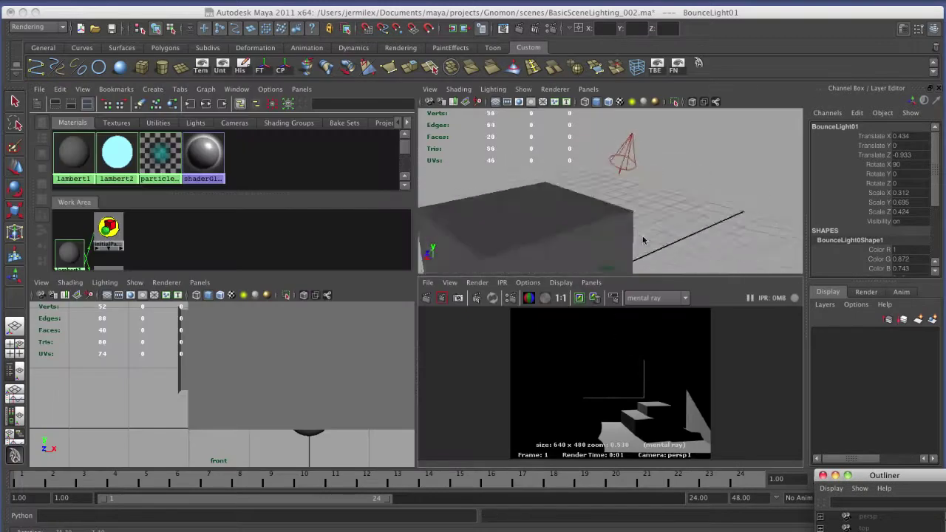
mouse_move(655, 235)
left_mouse_down("alt")
mouse_move(686, 226)
mouse_move(653, 235)
left_mouse_up("alt")
key("space")
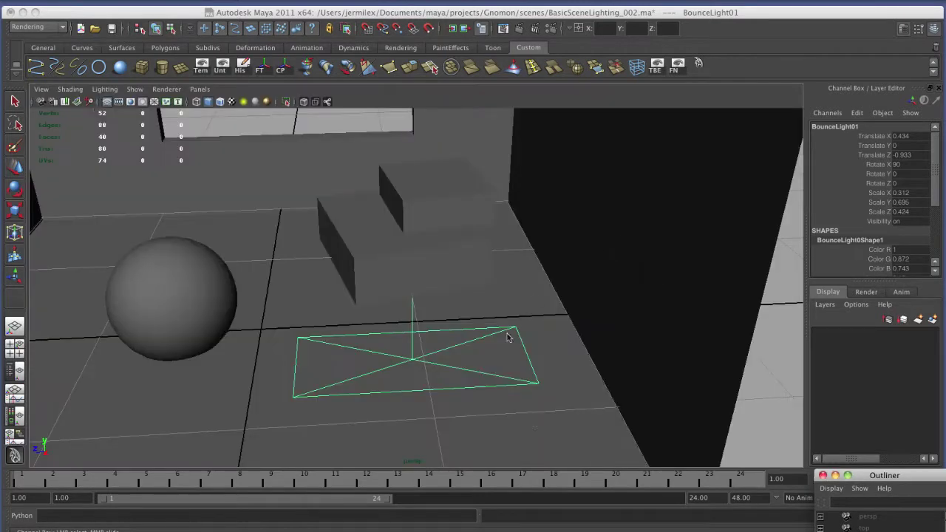
right_click_drag(502, 369, 447, 406, "alt")
left_click_drag(447, 406, 507, 398, "alt")
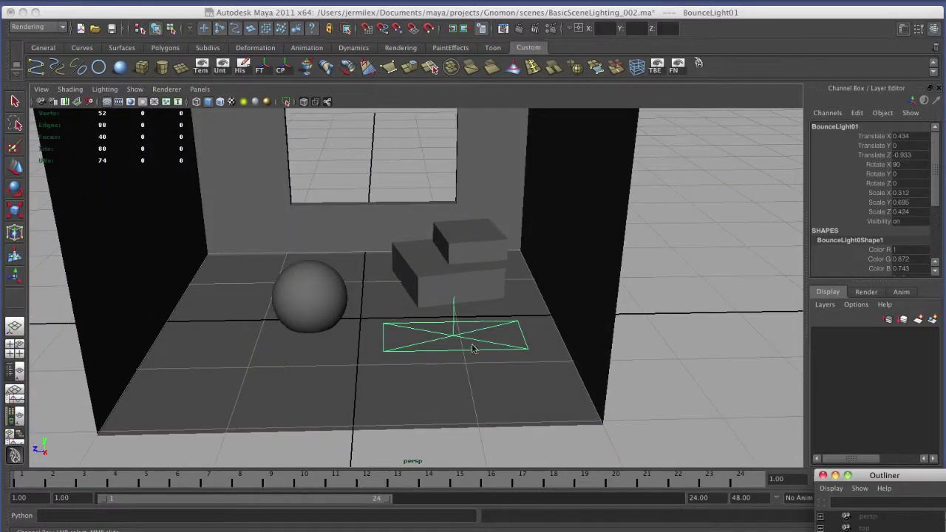
left_click(172, 2)
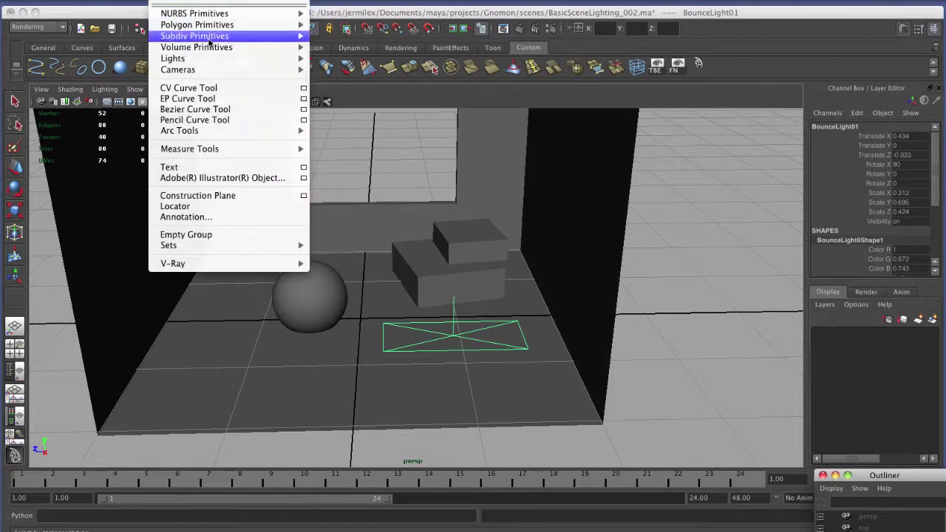
Step: Create areaLight1 and move it along Z and upward into the room
mouse_move(222, 58)
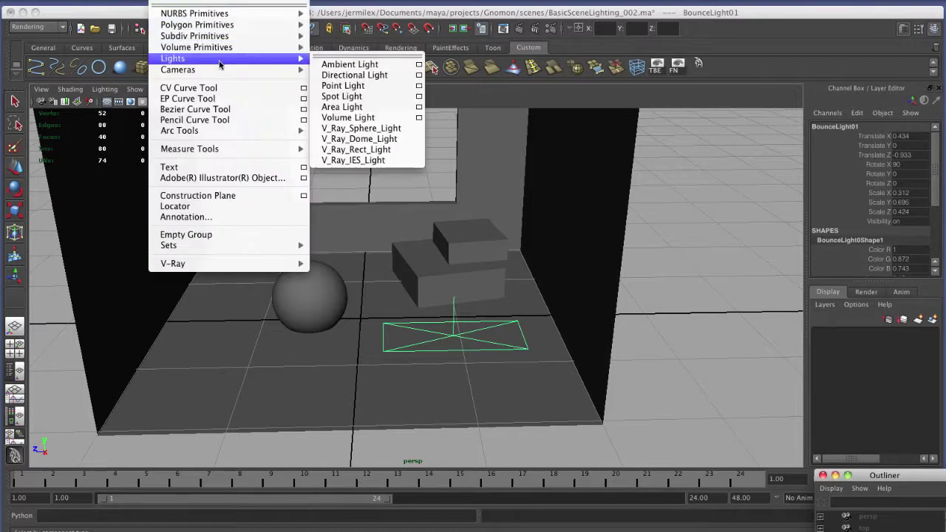
left_click(379, 110)
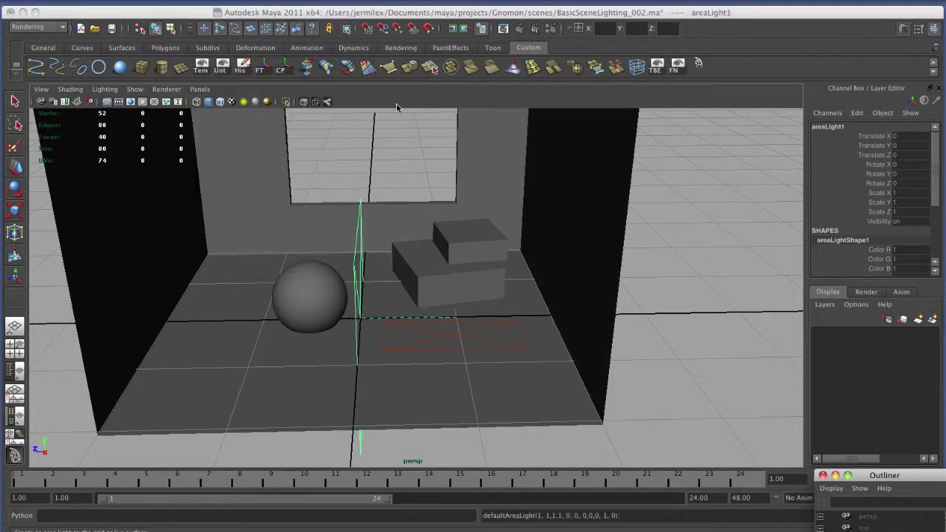
key("w")
left_click_drag(359, 321, 393, 340, "alt")
left_click_drag(332, 289, 288, 161)
middle_click_drag(313, 224, 336, 252, "alt")
left_click_drag(337, 252, 292, 274, "alt")
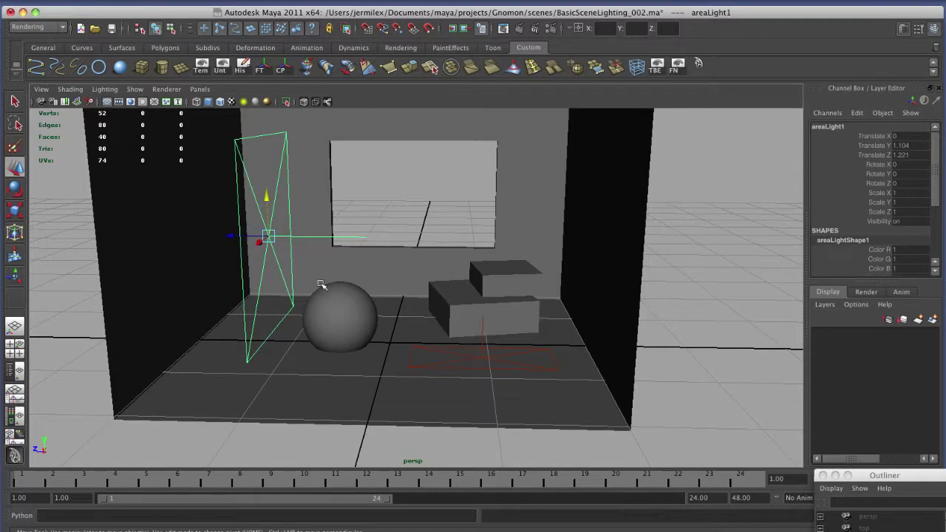
Step: Rotate the area light about 86 degrees on X and lower it near the floor's centre
key("e")
left_click_drag(319, 233, 258, 179)
key("w")
left_click_drag(270, 273, 288, 364)
left_click_drag(234, 331, 356, 340)
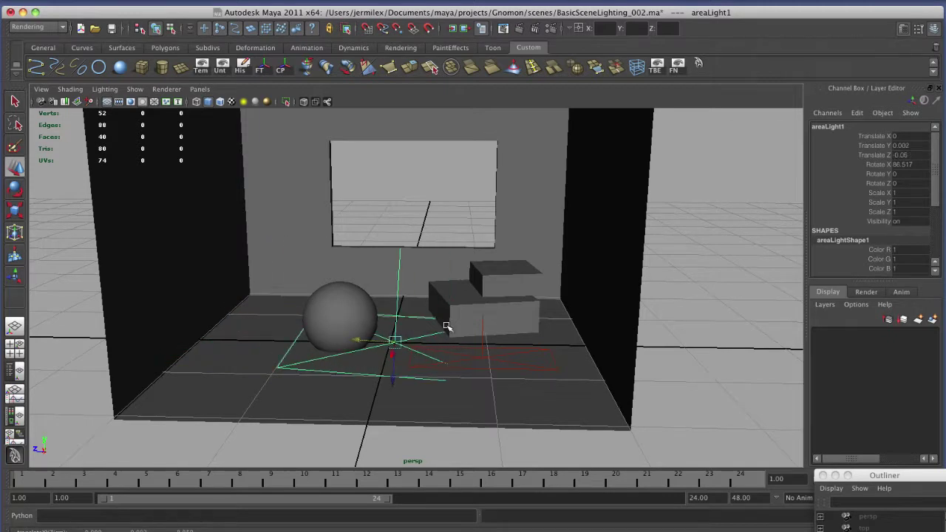
Step: Deselect, redo the 640 x 480 mental ray render, and show it full-size
left_click(454, 329)
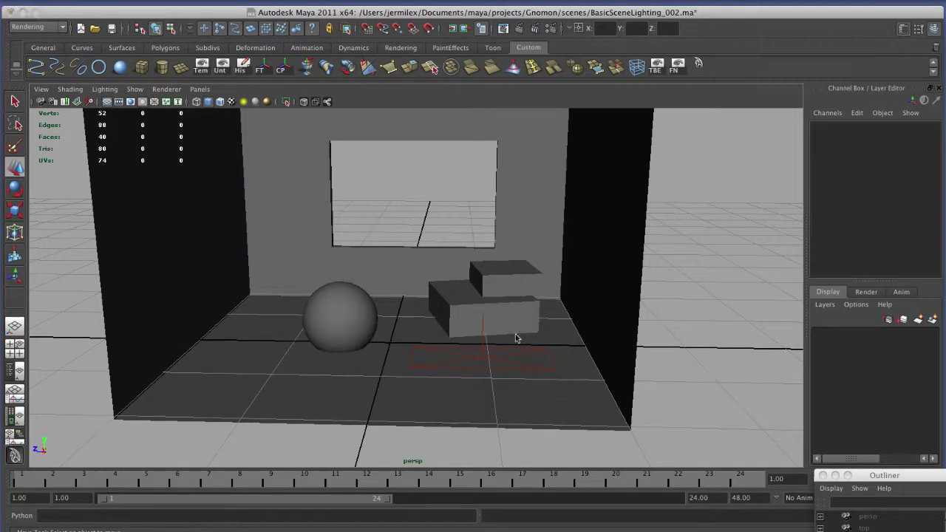
key("space")
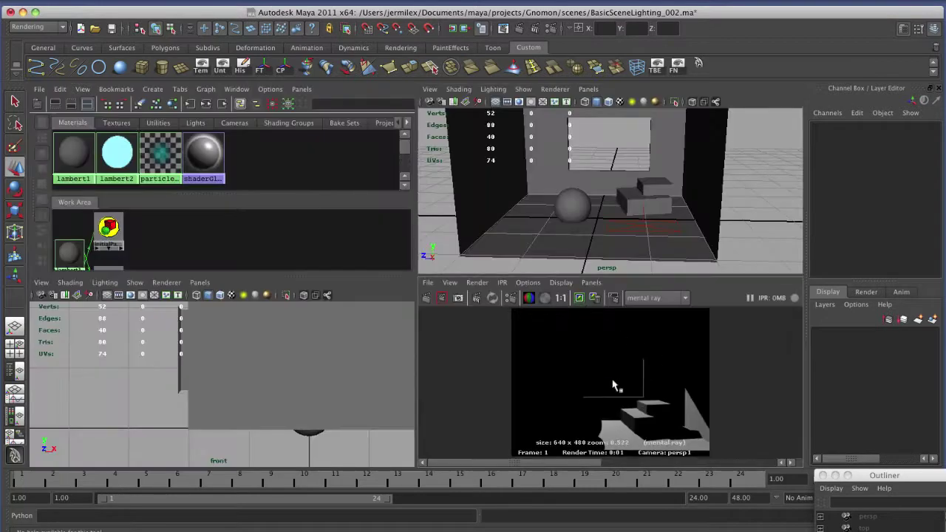
left_click(426, 298)
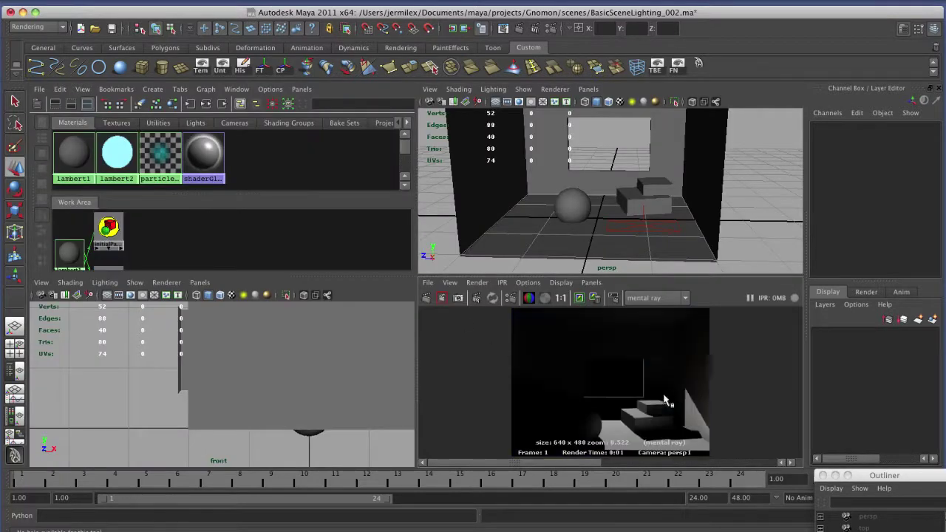
key("space")
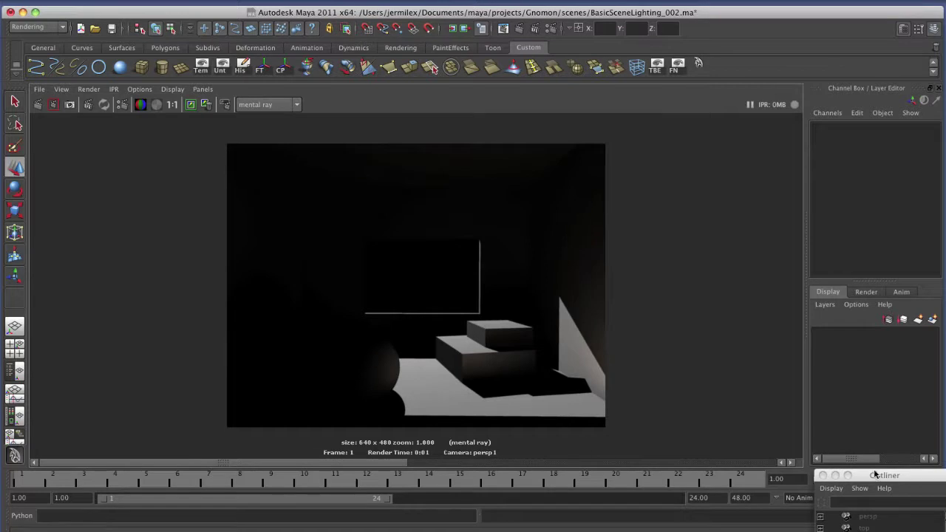
Step: Select BounceLight02 and BounceLight03 in the Outliner, unhide them, and inspect the maximized perspective view
left_click_drag(877, 475, 678, 206)
left_click_drag(702, 401, 703, 418)
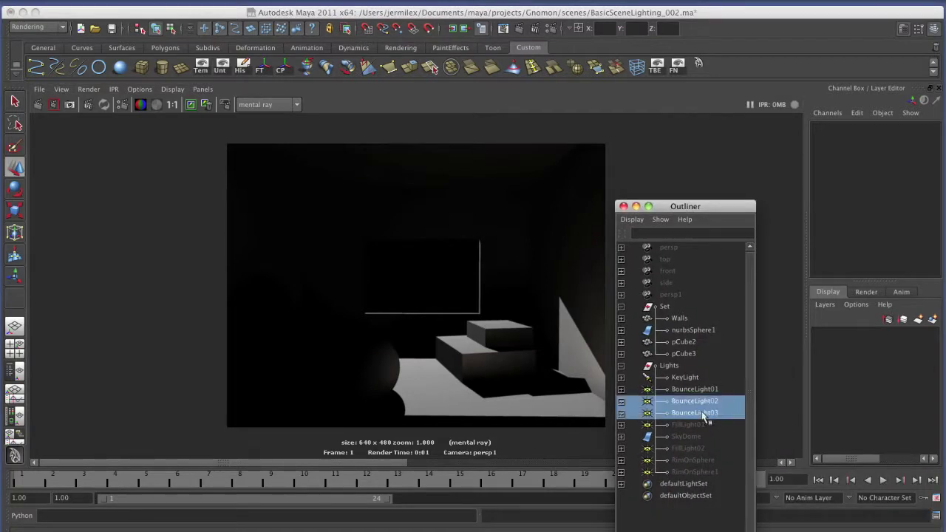
key("shift+h")
left_click_drag(686, 212, 883, 439)
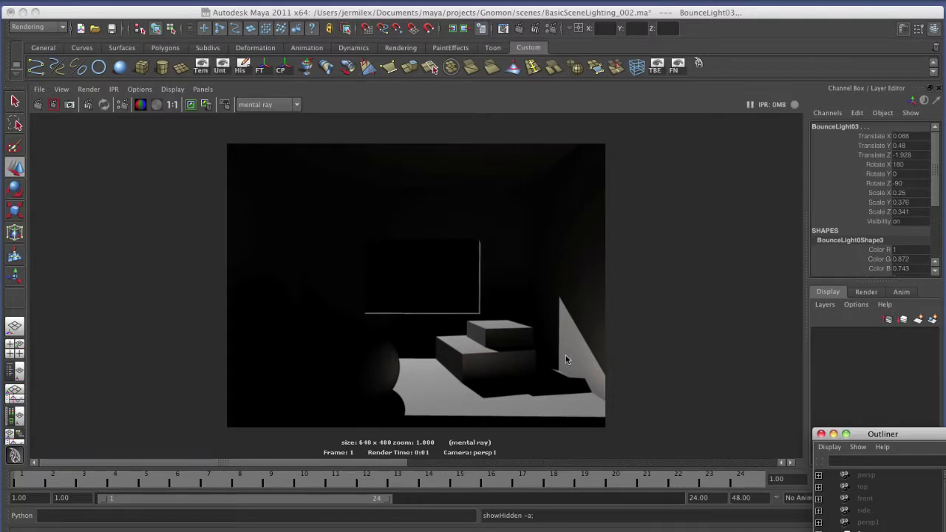
key("space")
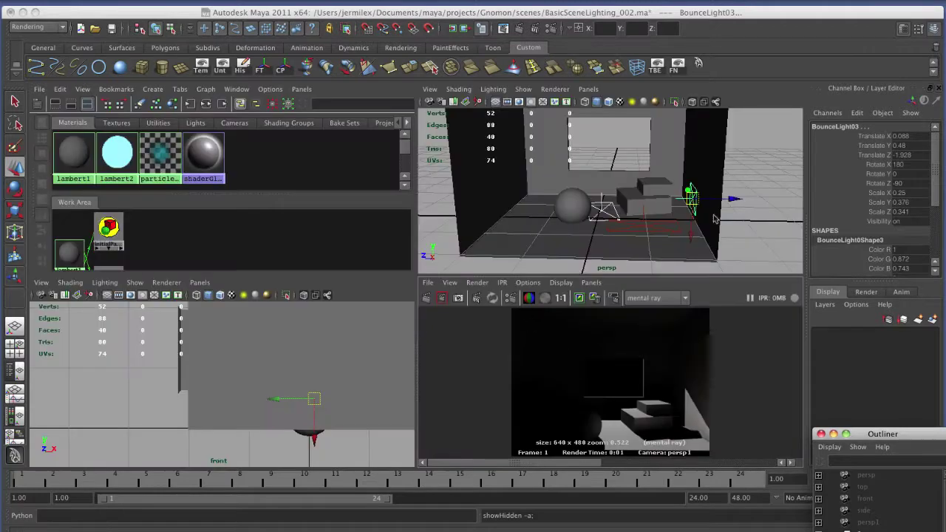
left_click(754, 219)
key("space")
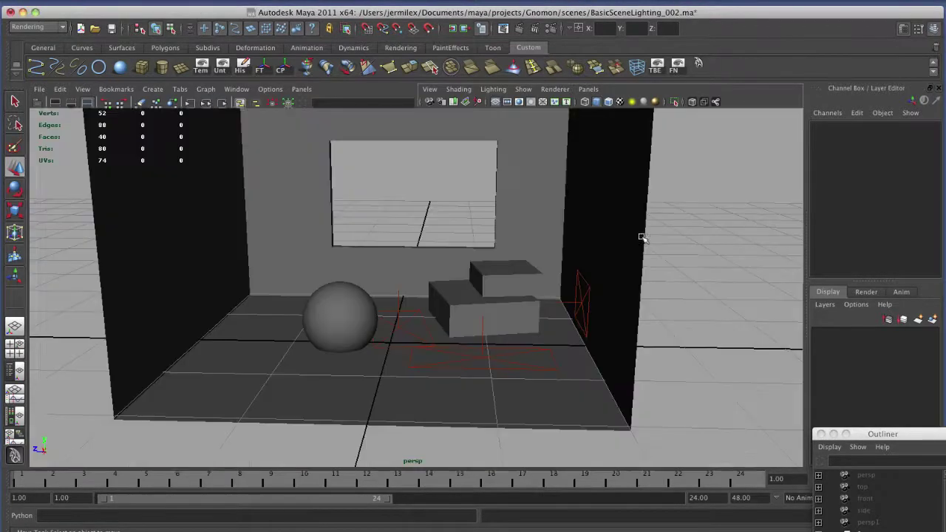
left_click_drag(475, 372, 554, 307, "alt")
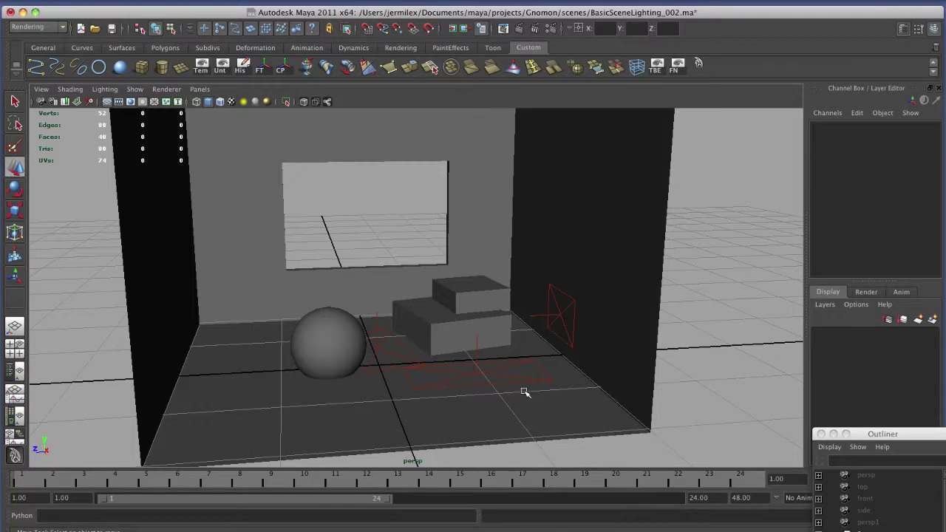
left_click_drag(877, 435, 769, 217)
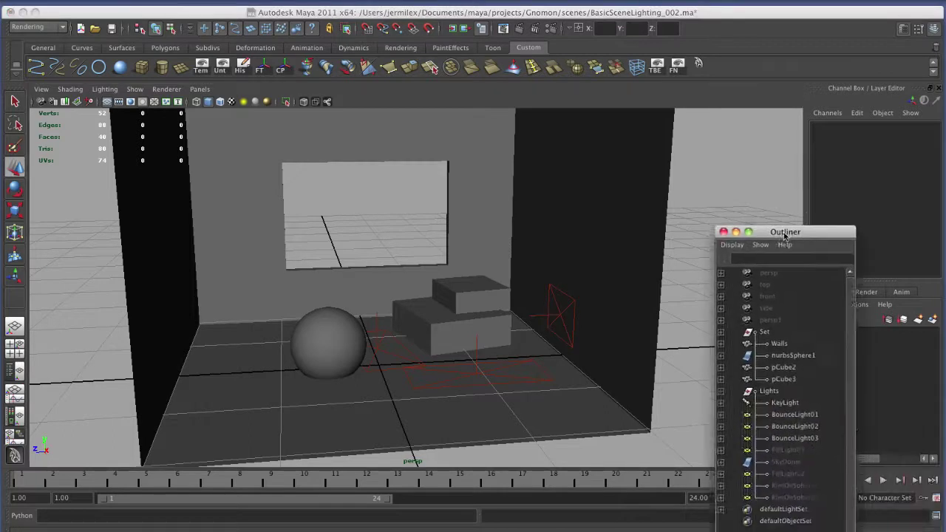
Step: Review BounceLight01's peach colour, 0.150 intensity and 512 depth-map shadows, then close the Attribute Editor
left_click(774, 402)
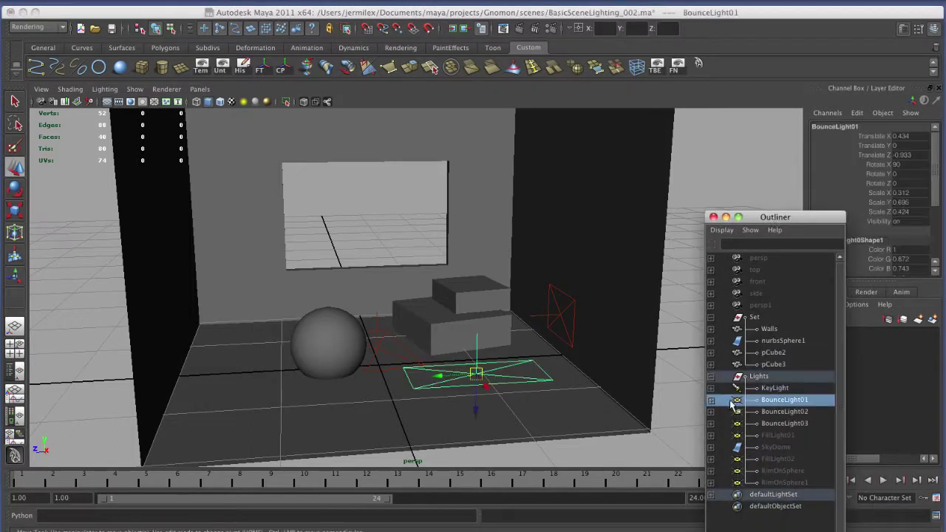
key("ctrl+a")
left_click_drag(294, 171, 360, 114)
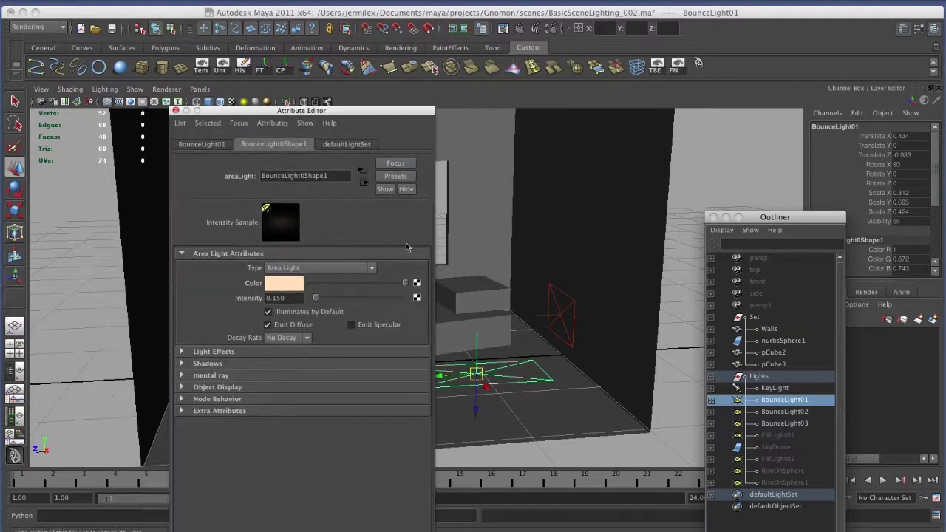
left_click(182, 363)
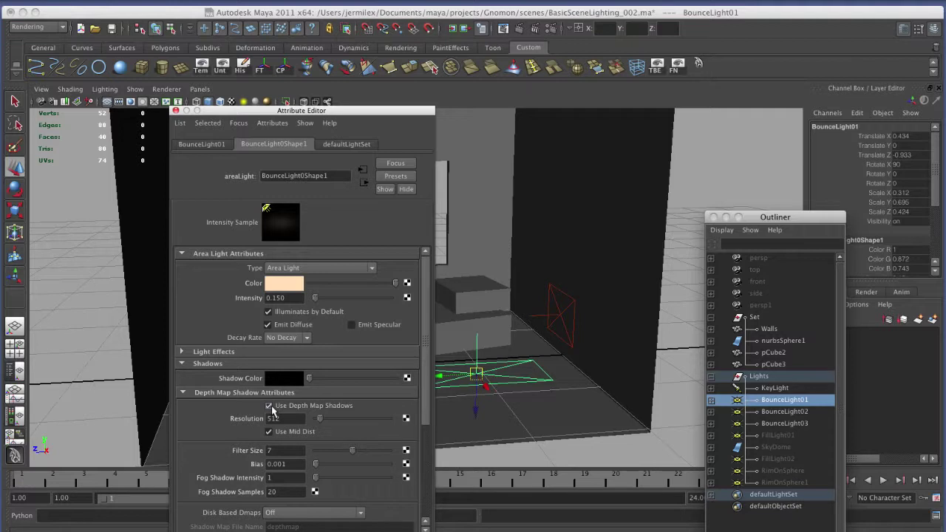
scroll(425, 441, "down", 3)
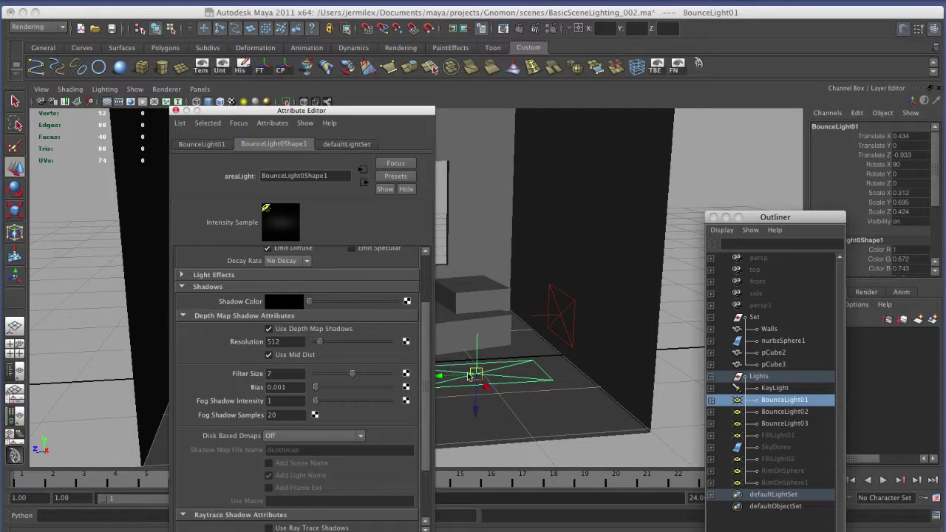
left_click_drag(424, 395, 423, 462)
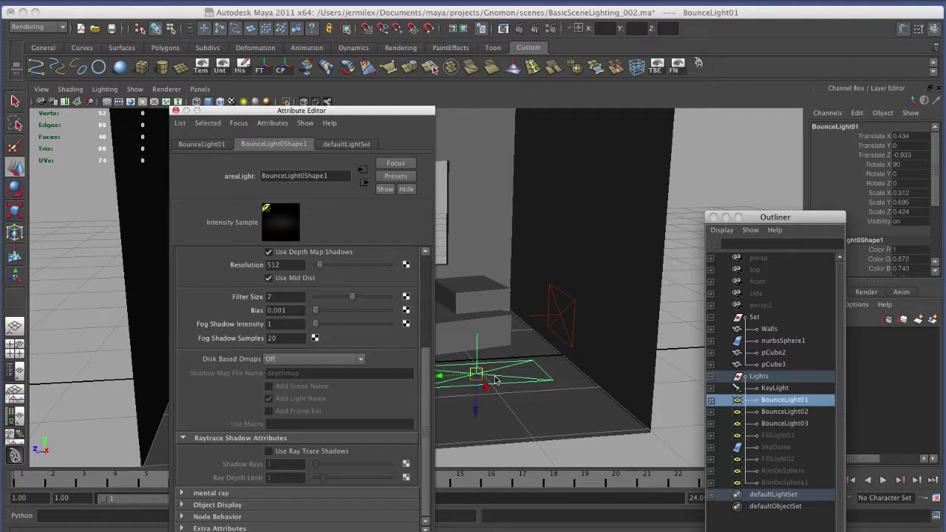
left_click_drag(425, 388, 421, 295)
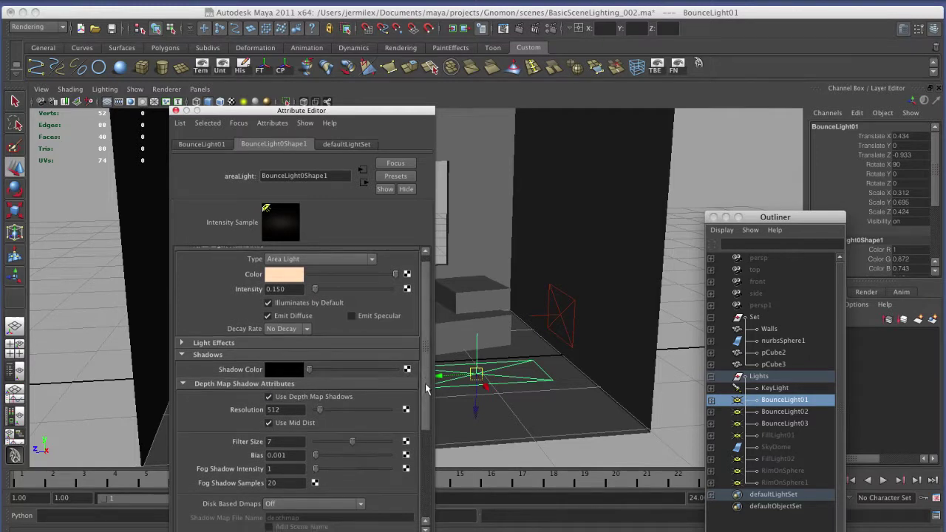
left_click_drag(426, 382, 423, 399)
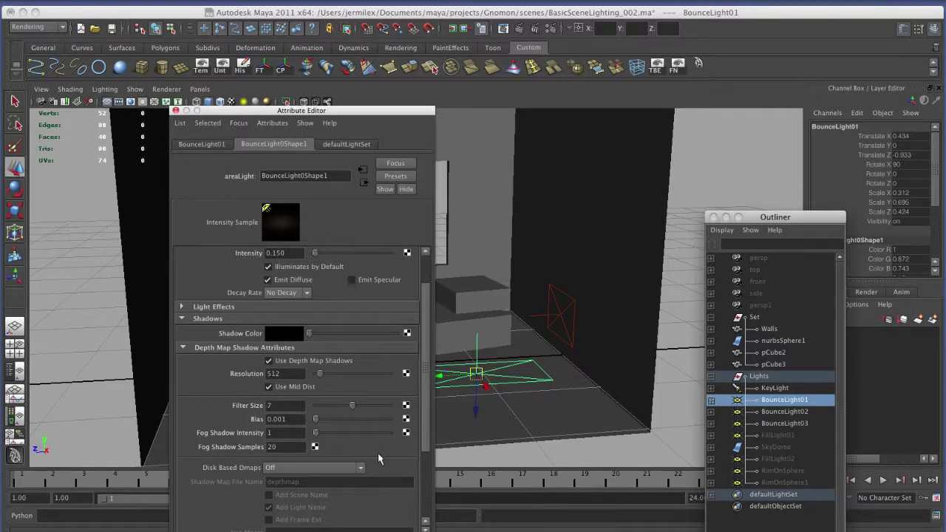
left_click(176, 110)
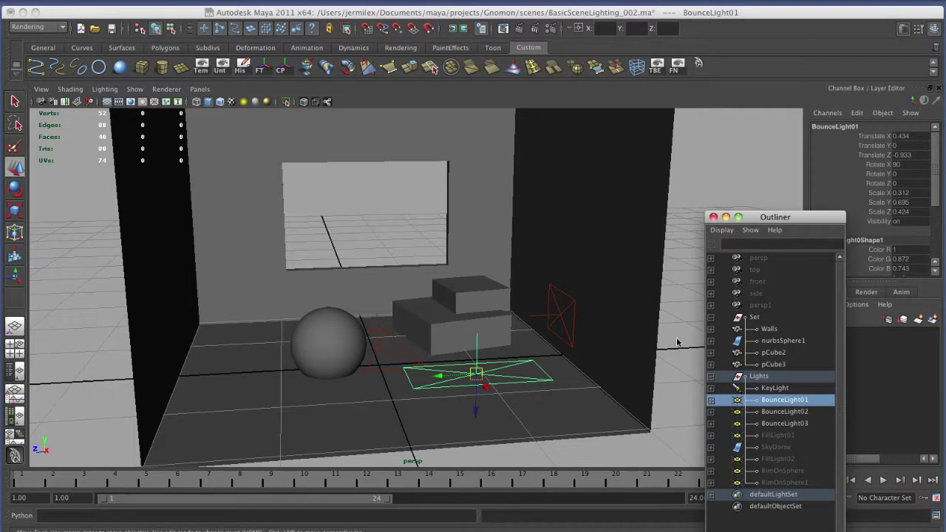
Step: Keep the current render in the Render View as a stored image for comparison
key("space")
key("space")
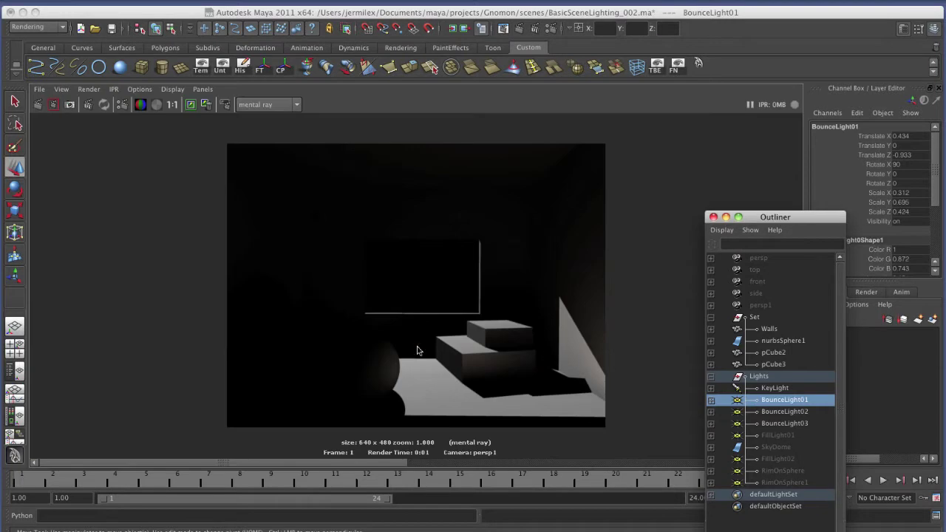
left_click(190, 105)
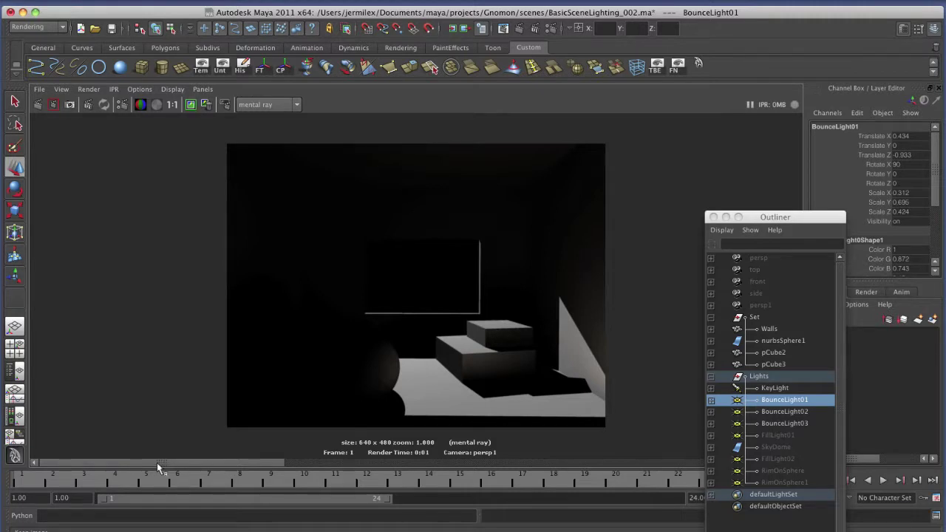
left_click_drag(150, 462, 170, 482)
key("space")
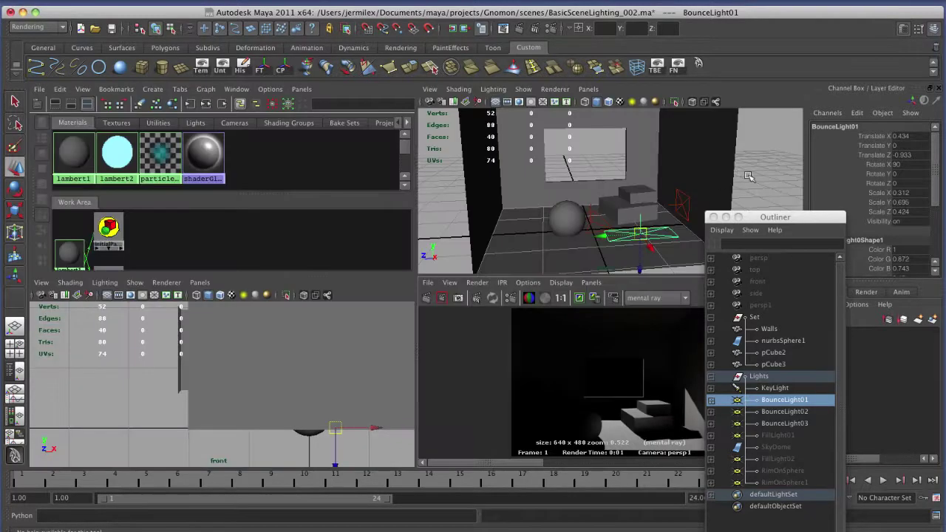
Step: Deselect BounceLight01 and render the room from the persp camera
left_click(763, 167)
left_click(476, 283)
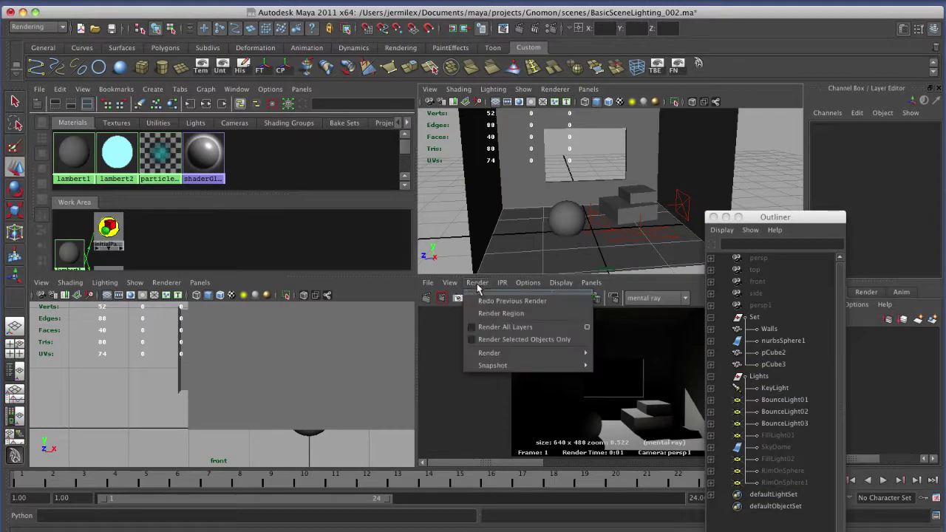
mouse_move(517, 355)
left_click(667, 368)
Step: Enlarge the Render View and scroll between the new and stored renders to compare them
left_click_drag(766, 217, 861, 223)
key("space")
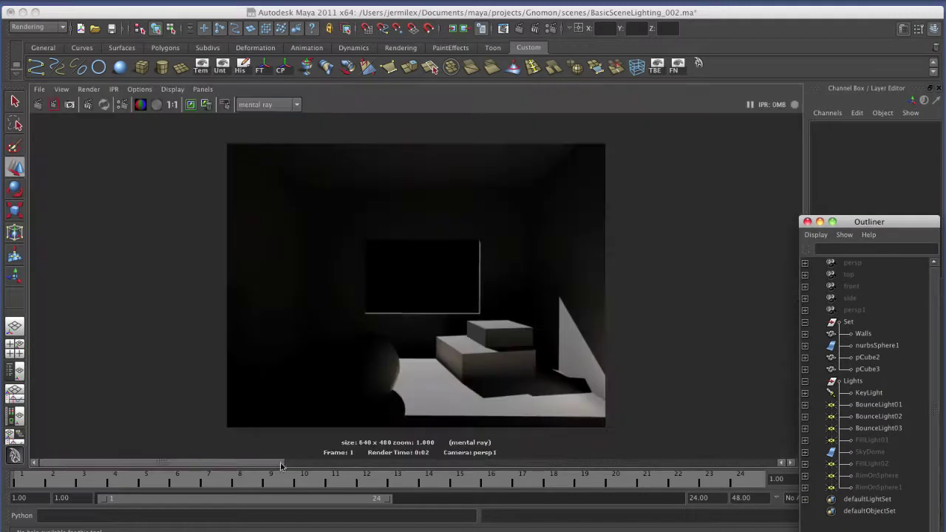
left_click_drag(261, 464, 310, 466)
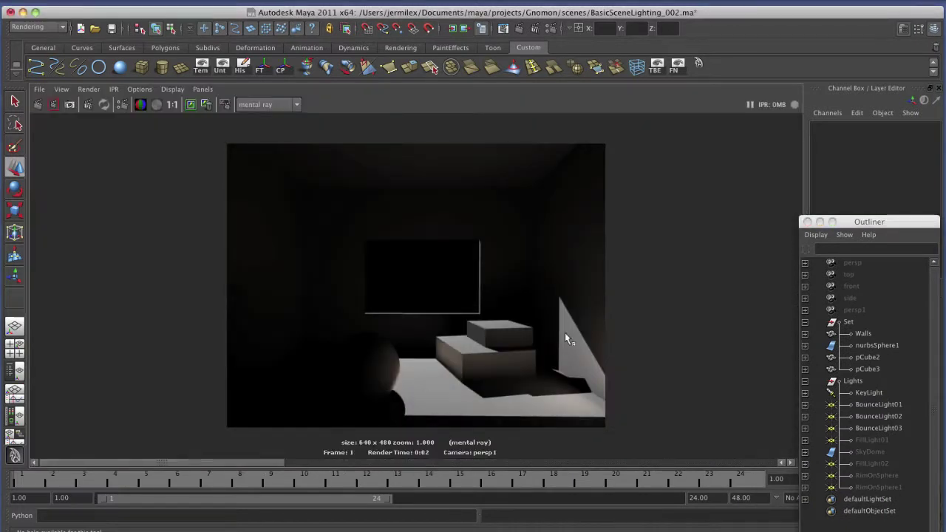
left_click_drag(858, 223, 781, 194)
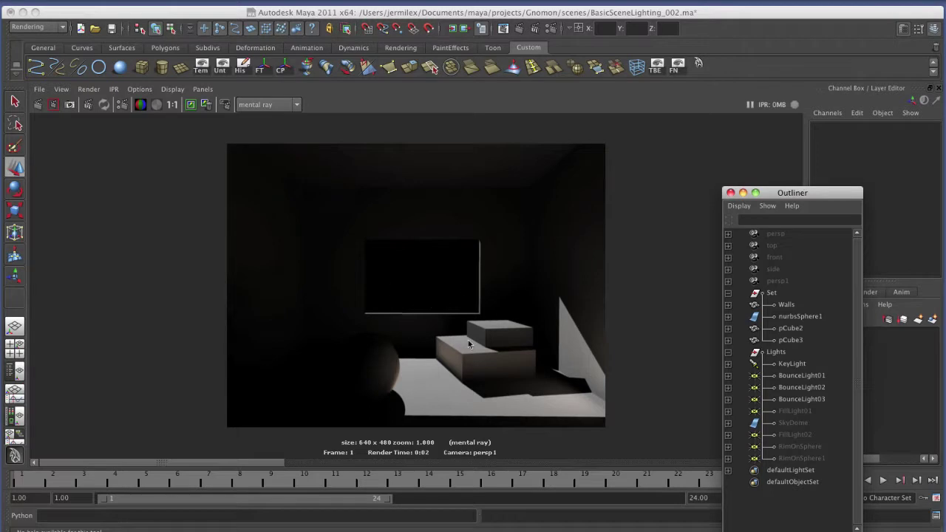
left_click_drag(787, 193, 868, 203)
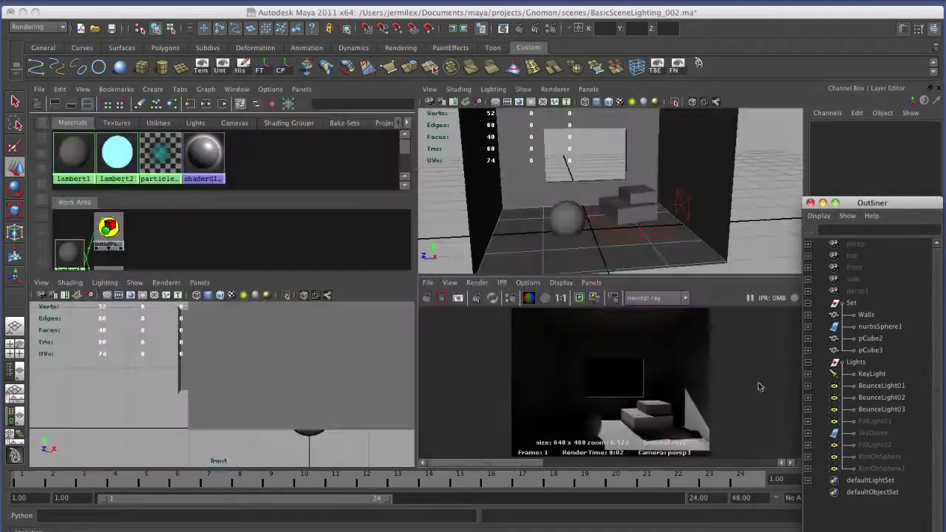
Step: Unhide SkyDome with Ctrl+Shift+H, frame it and orbit around the large dome sphere
left_click(872, 434)
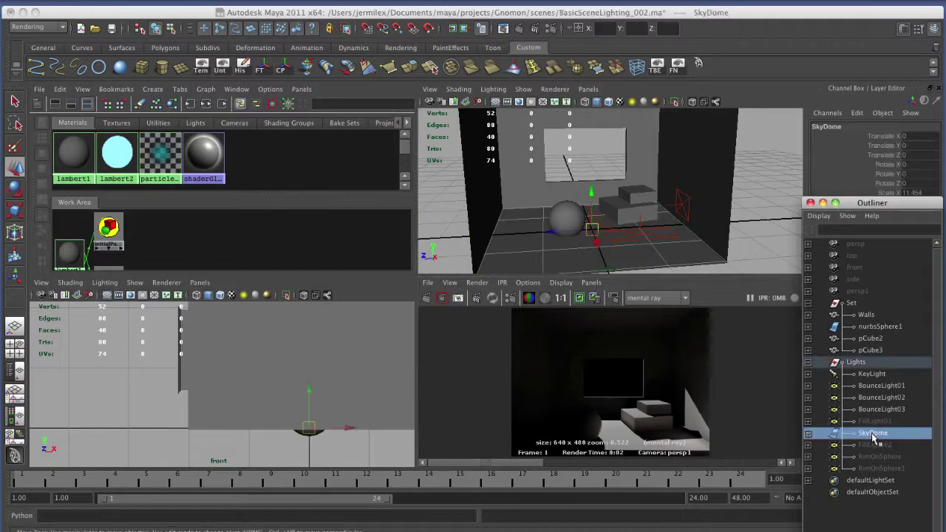
key("shift+h")
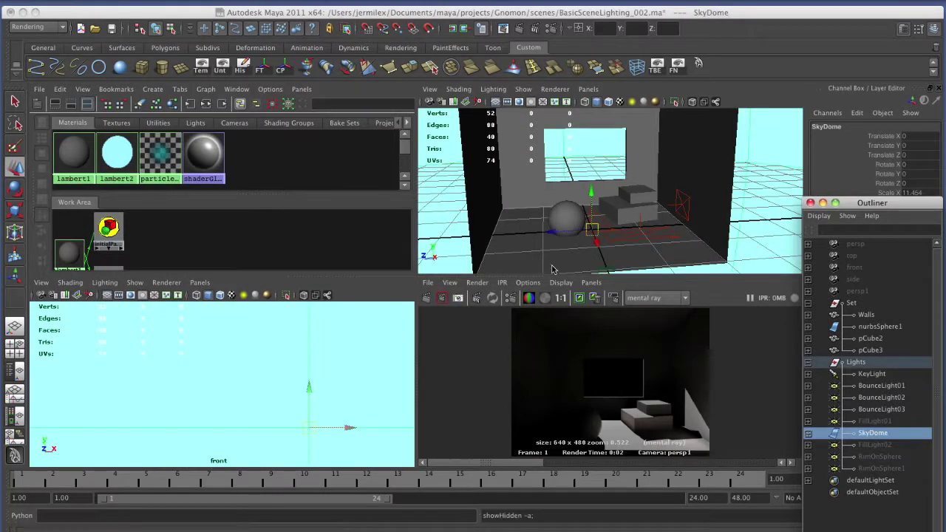
key("f")
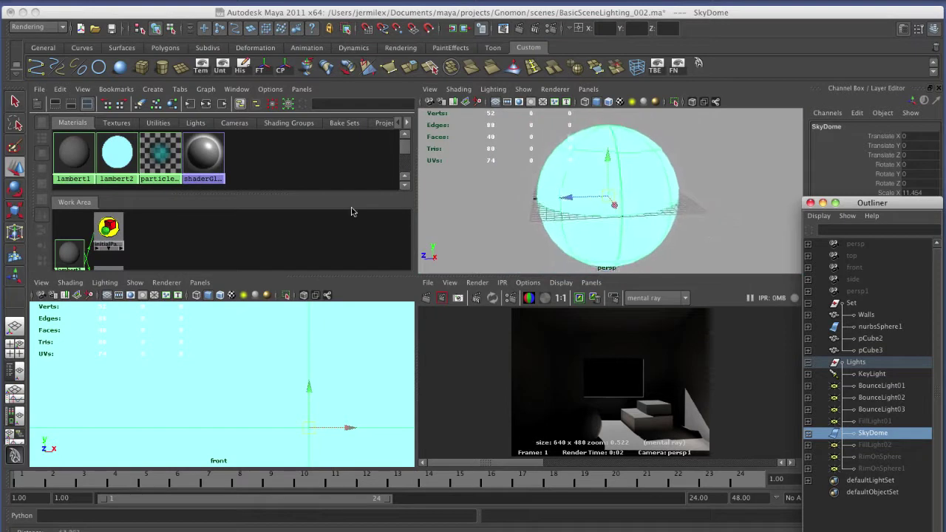
left_click_drag(427, 205, 525, 222, "alt")
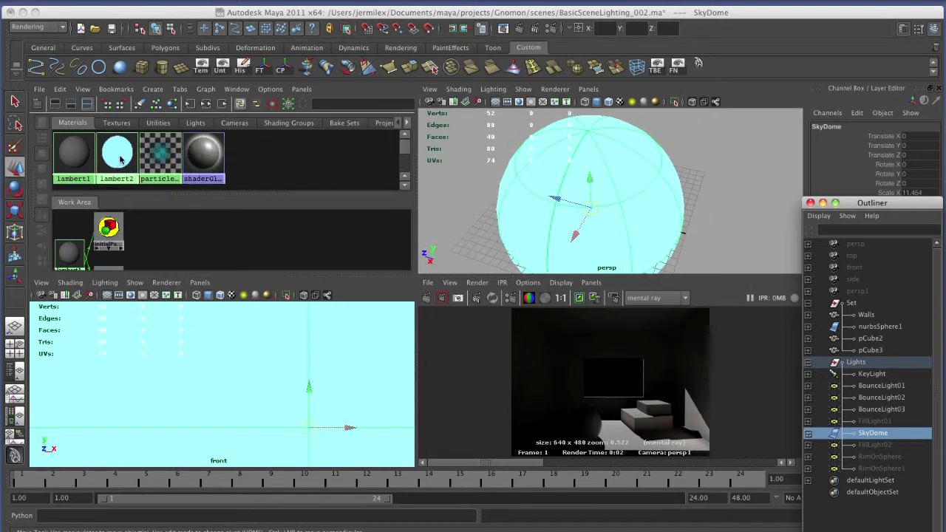
Step: Create a new Lambert material, lambert3, and assign it to the SkyDome sphere
left_click(152, 90)
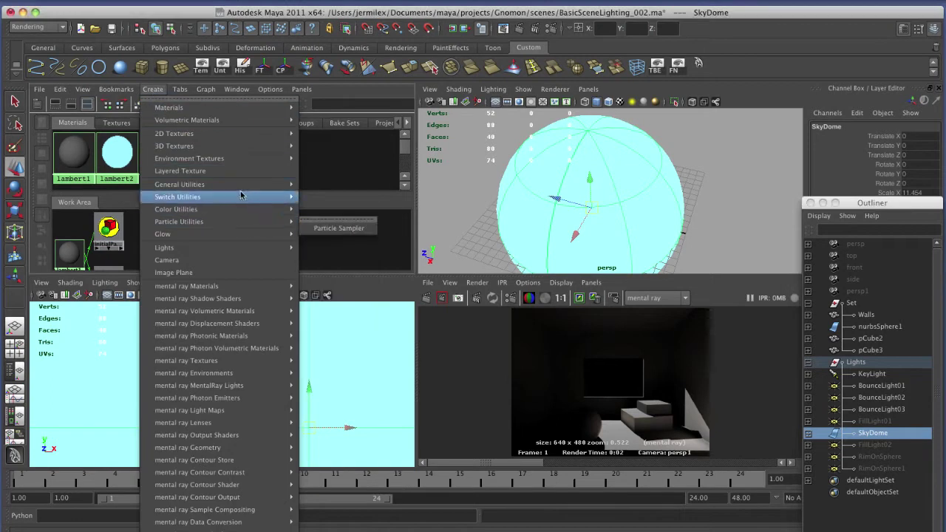
mouse_move(258, 108)
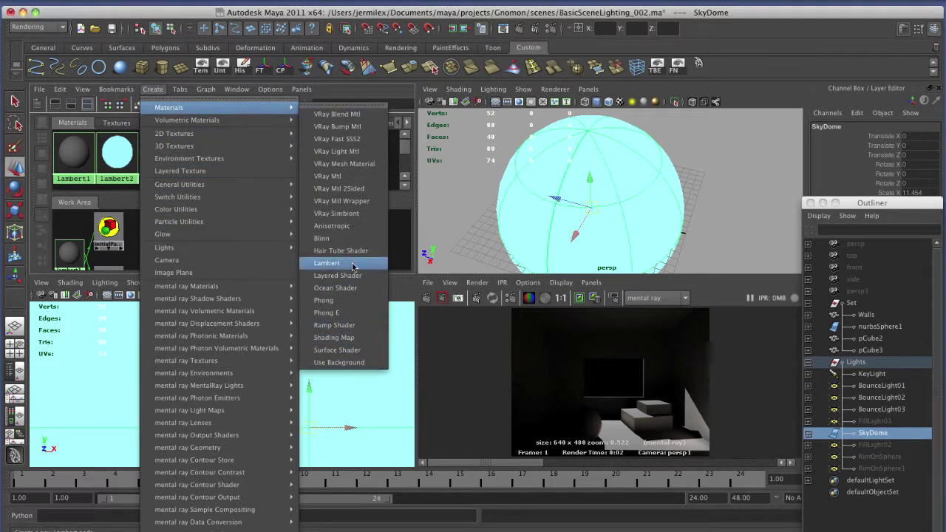
left_click(329, 263)
left_click_drag(131, 231, 309, 232)
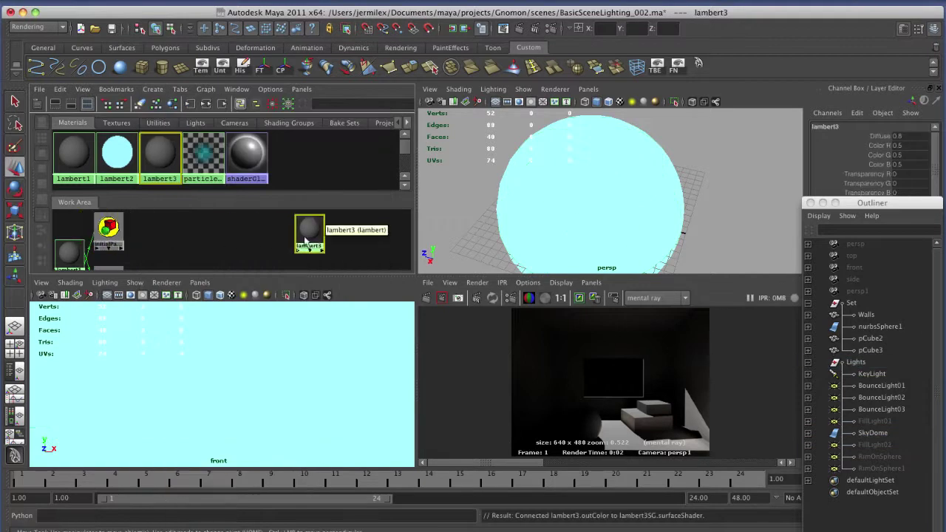
middle_click_drag(308, 233, 543, 204)
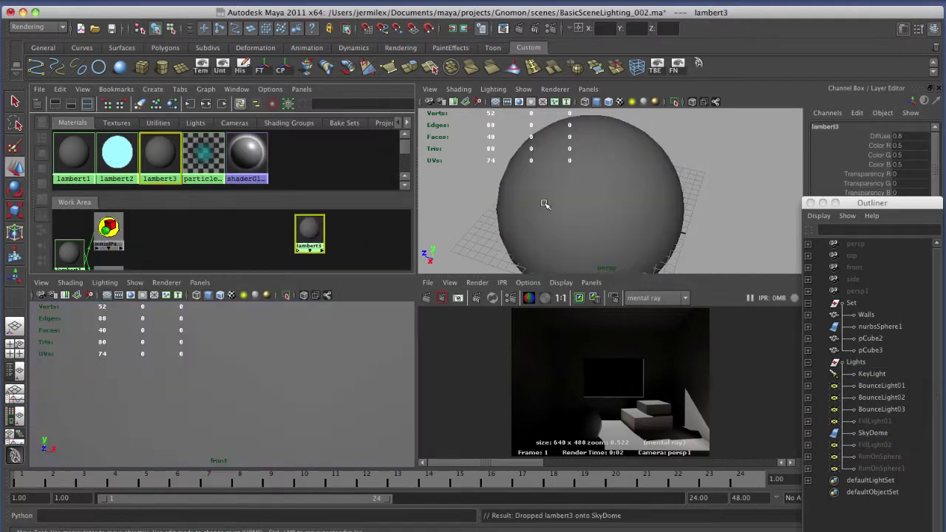
Step: Make lambert3 black with pale blue incandescence (0.529, 0.559, 0.843)
double_click(308, 233)
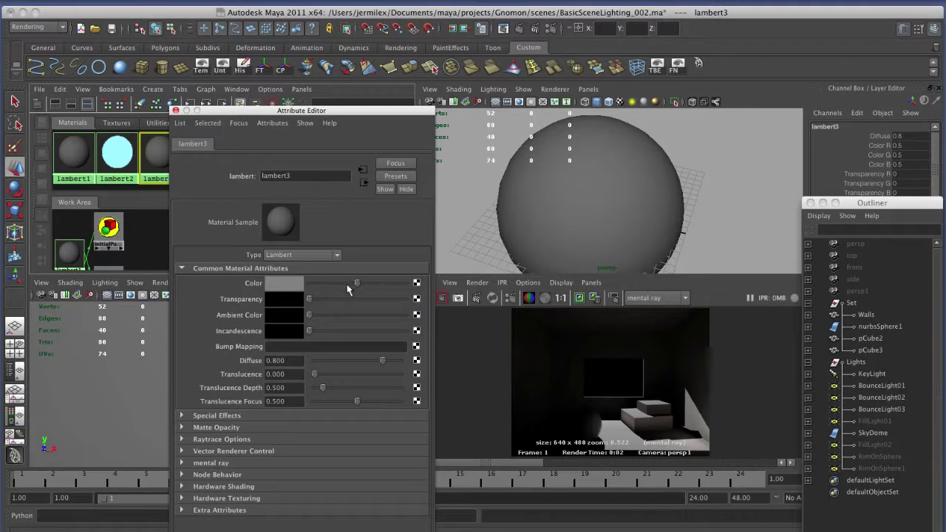
left_click_drag(357, 284, 307, 286)
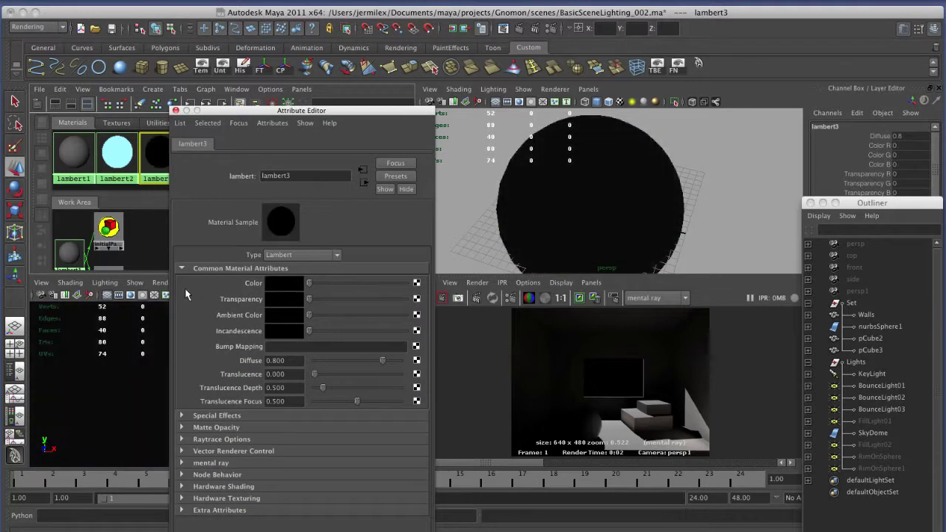
left_click_drag(309, 330, 396, 345)
left_click(283, 331)
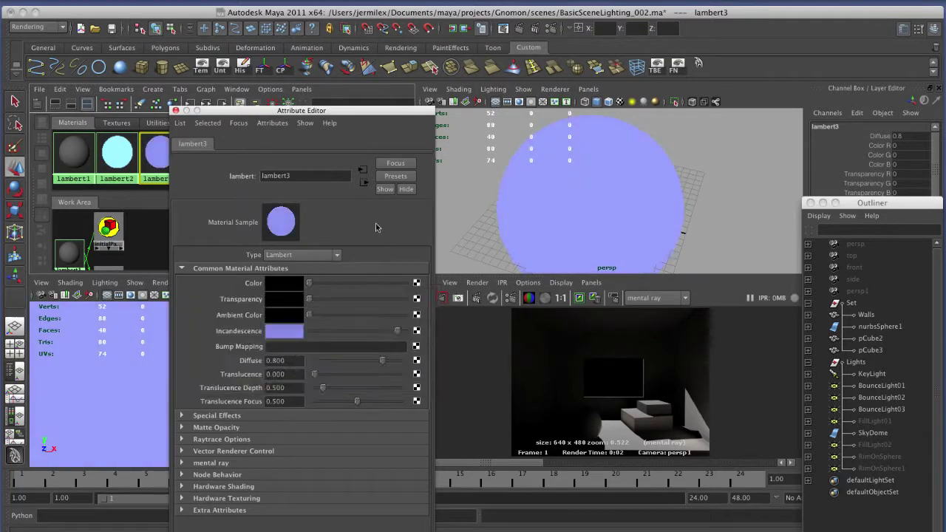
left_click(176, 110)
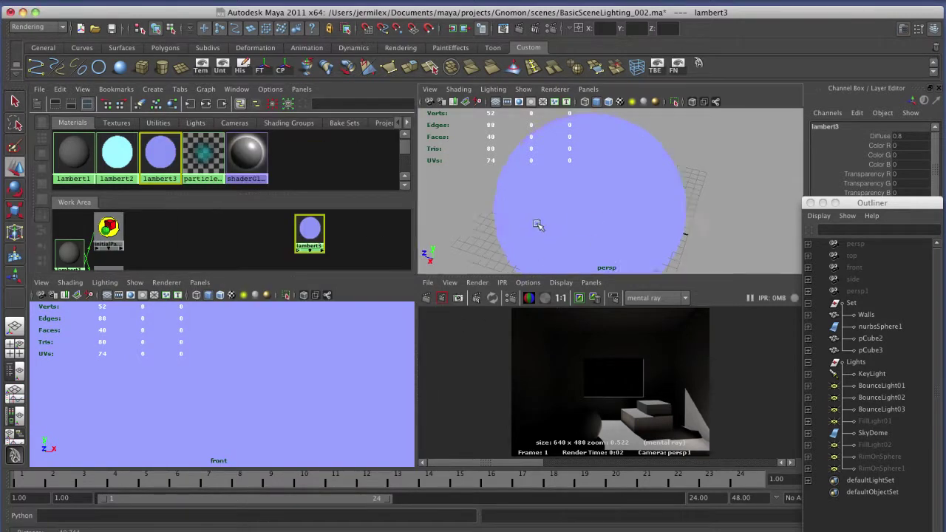
left_click_drag(559, 229, 639, 175, "alt")
Step: Redo the previous render so the window glows lavender-blue, and maximize the Render View
left_click(426, 299)
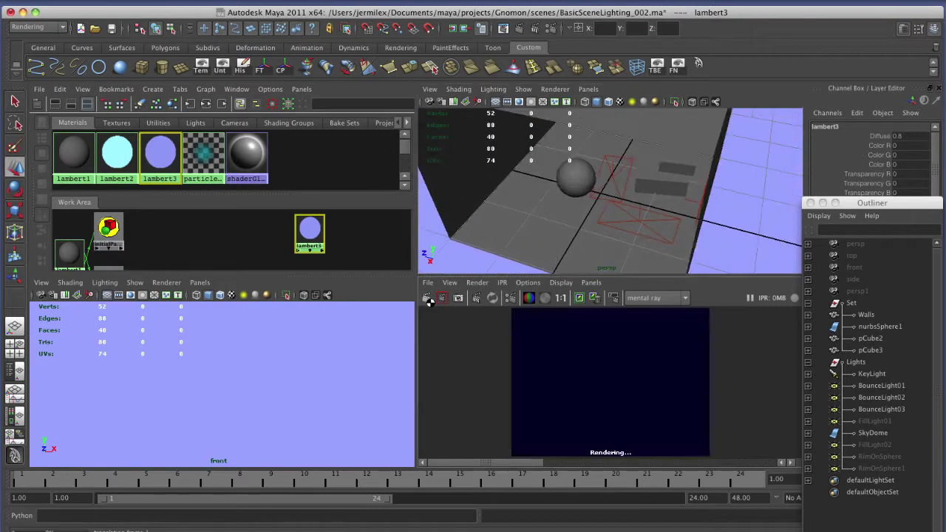
key("space")
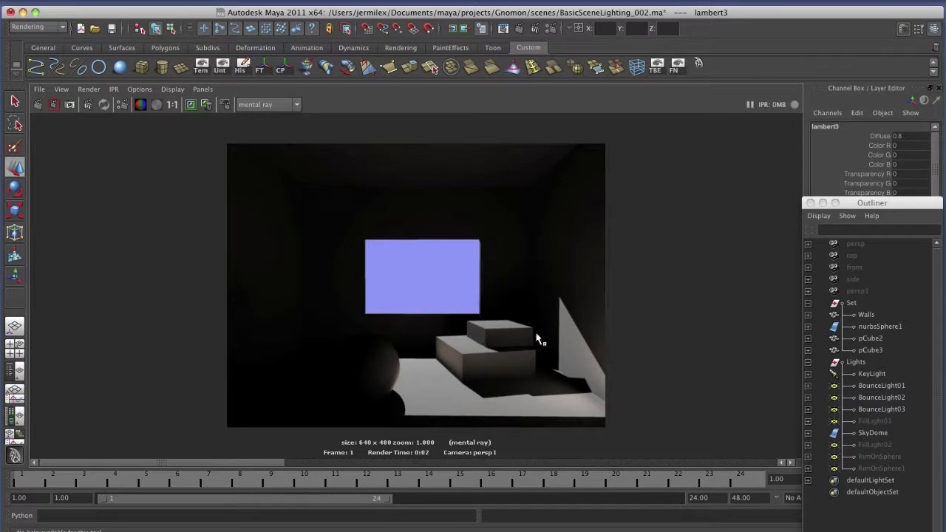
Step: Select FillLight01 in the Outliner and open its Attribute Editor with Ctrl+A
left_click(874, 421)
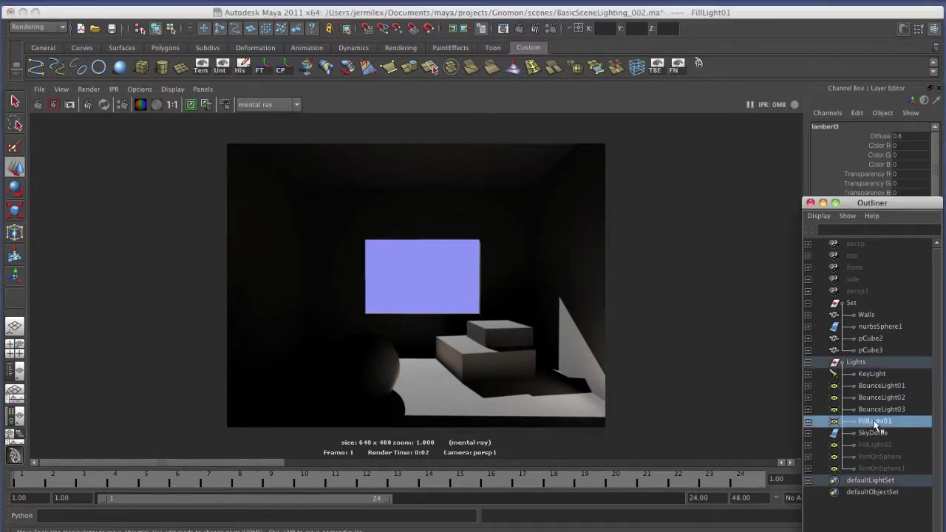
left_click(646, 330)
key("space")
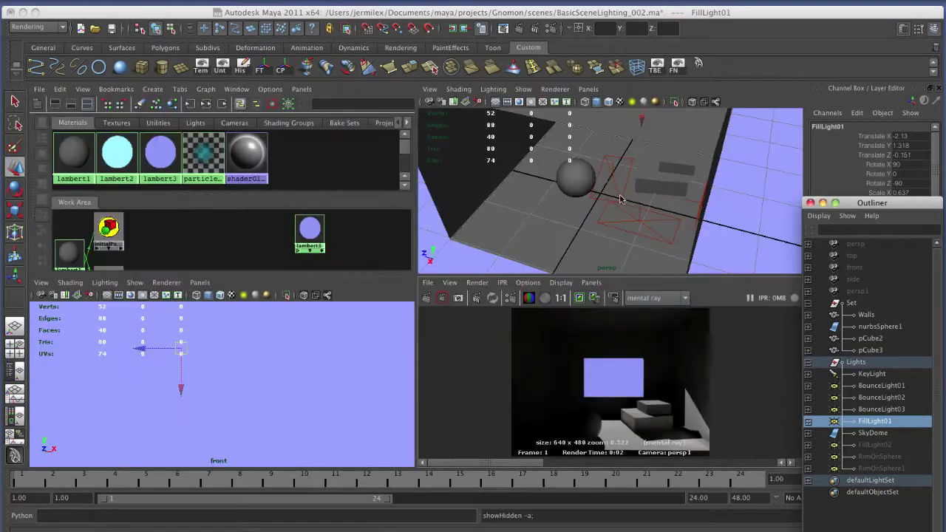
key("w")
key("f")
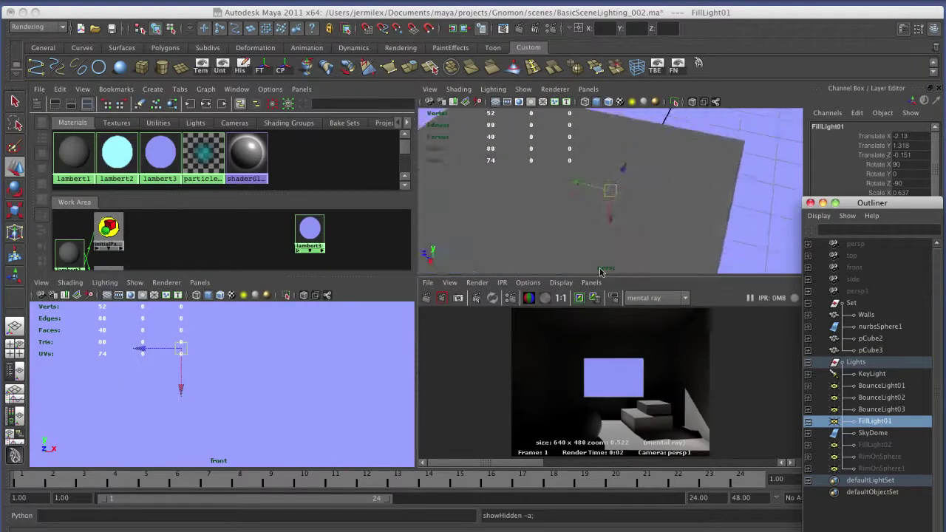
left_click(359, 248)
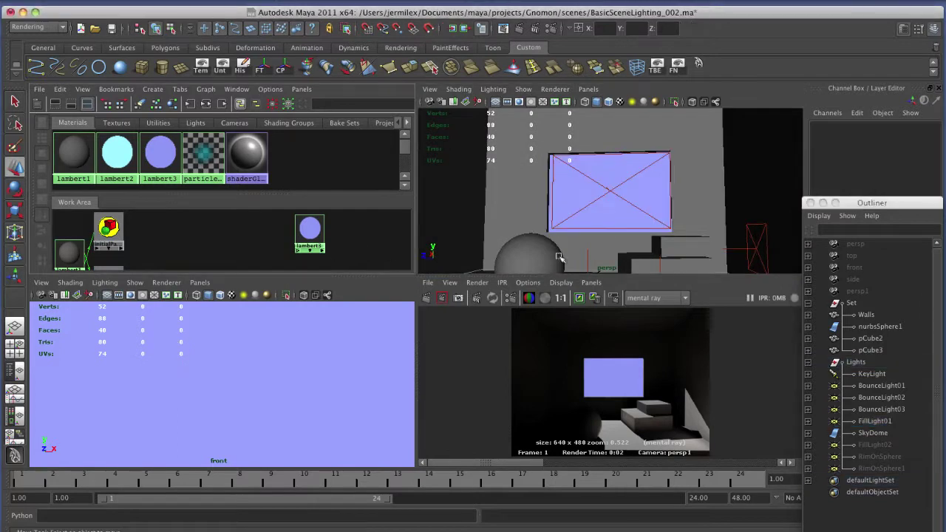
key("a")
key("space")
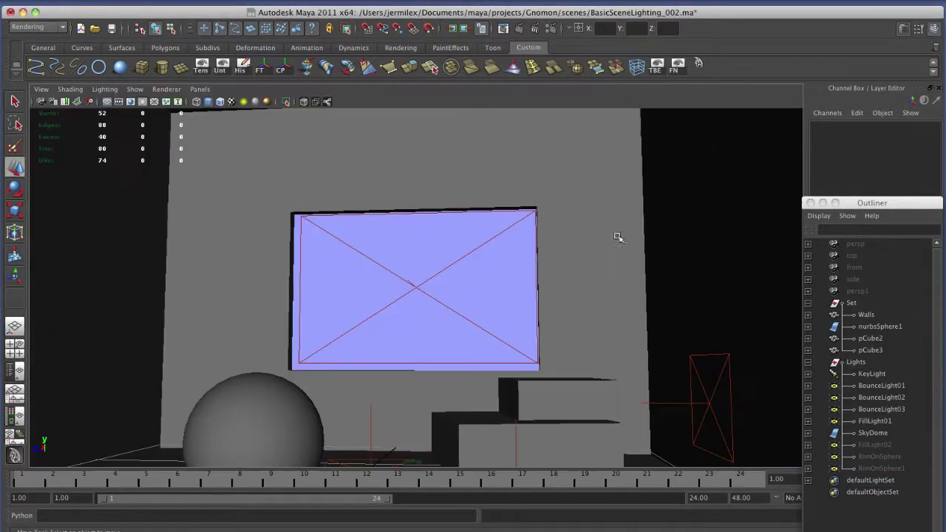
left_click_drag(616, 249, 418, 288, "alt")
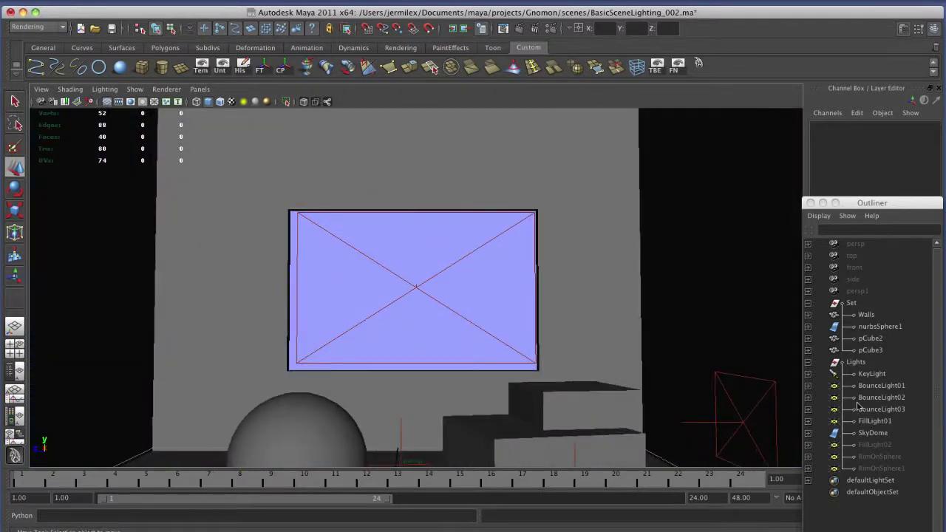
left_click(871, 421)
key("ctrl+a")
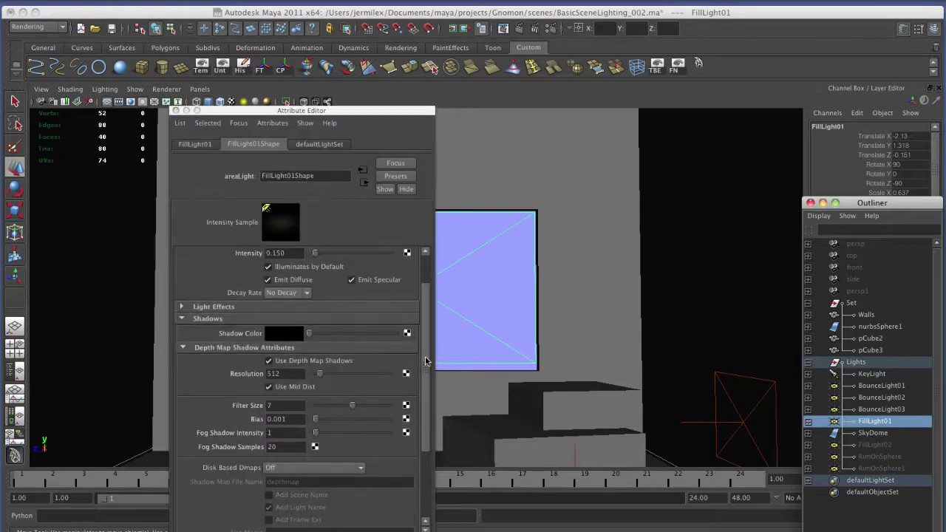
Step: Change FillLight01's colour from warm peach to a pale blue and close its settings
scroll(310, 377, "down", 1)
scroll(385, 371, "up", 4)
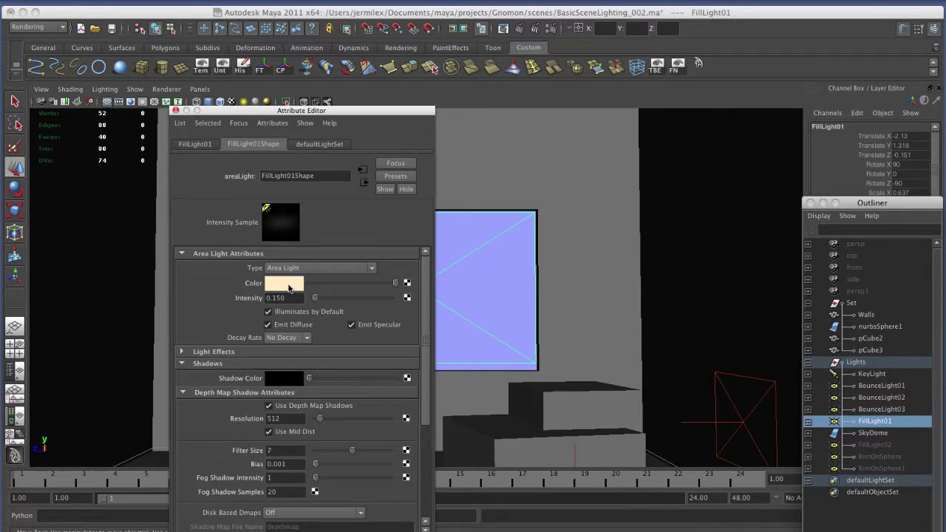
left_click(289, 285)
left_click(354, 301)
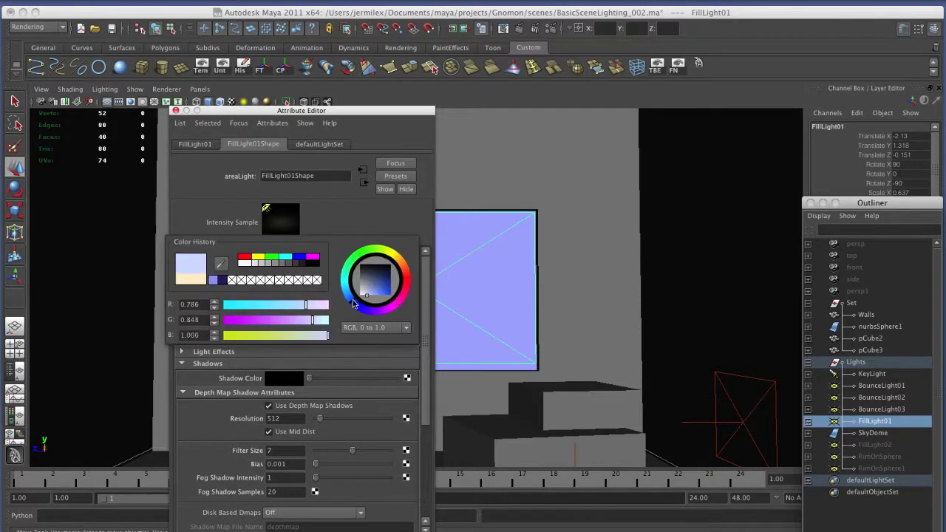
left_click(370, 296)
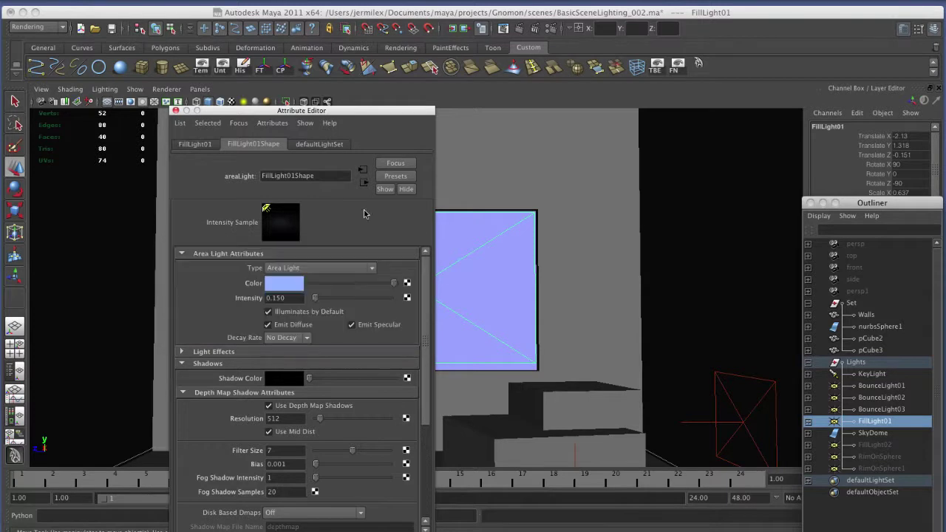
left_click(175, 110)
Step: Maximize the Render View panel to fill the workspace
key("space")
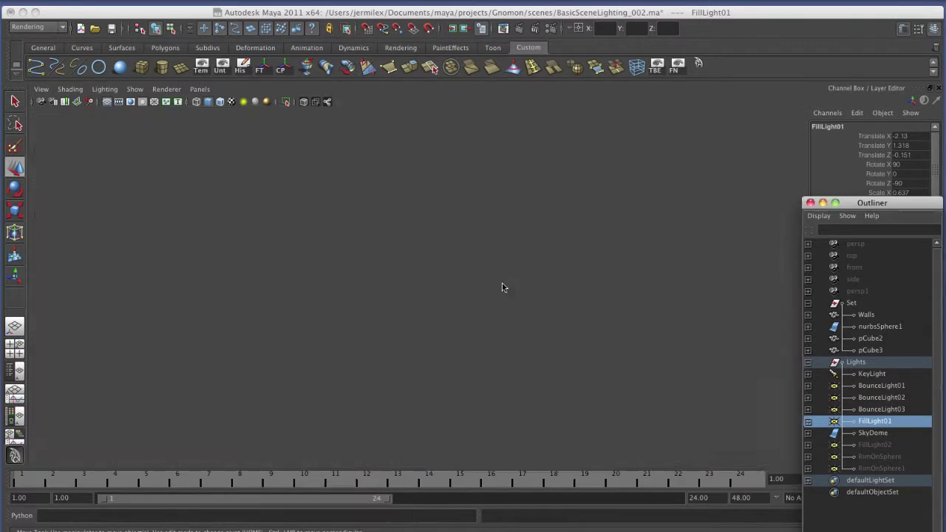
left_click(585, 325)
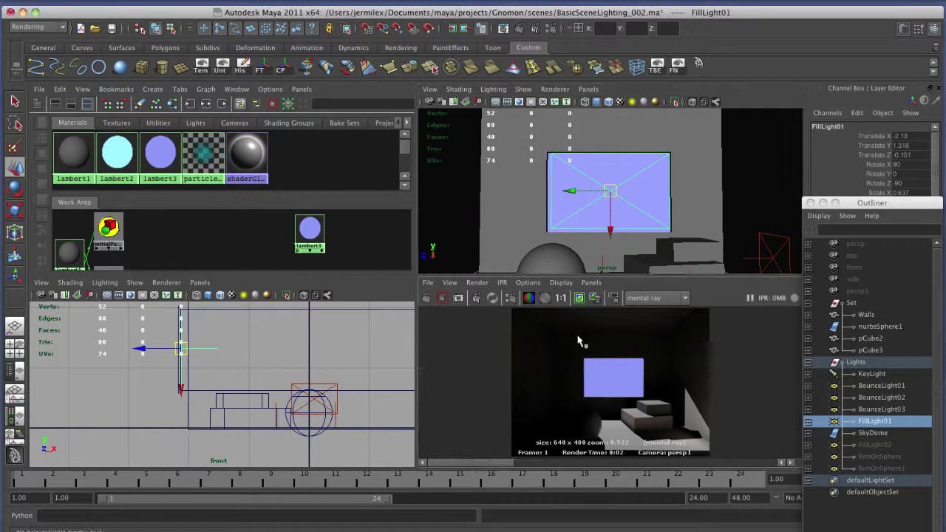
key("space")
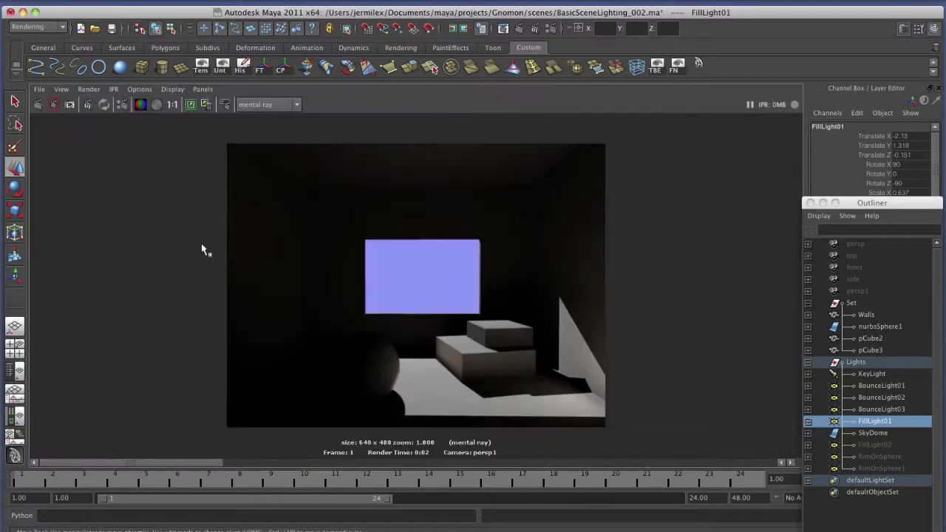
Step: Render the current frame to see the room under the bluish fill light
left_click(39, 105)
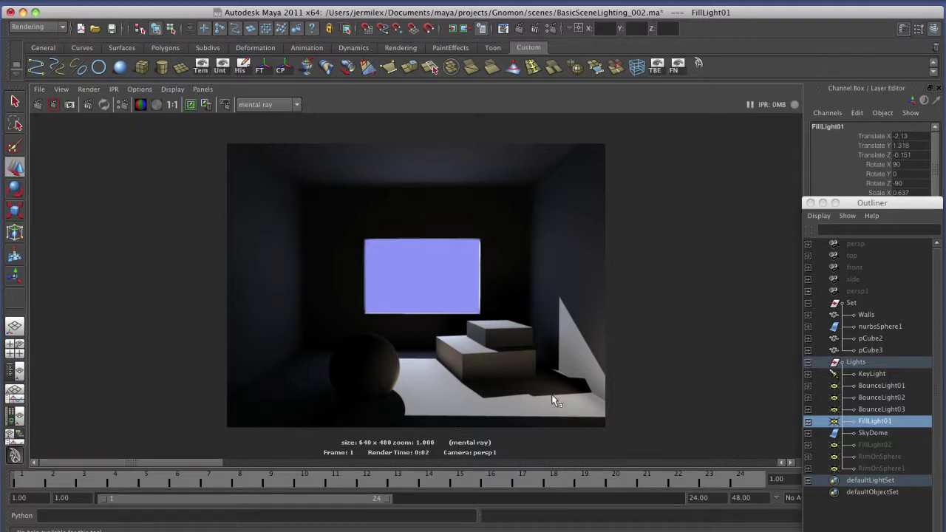
Step: Hide the Lights group with Ctrl+H and restore the four-pane layout
left_click(854, 362)
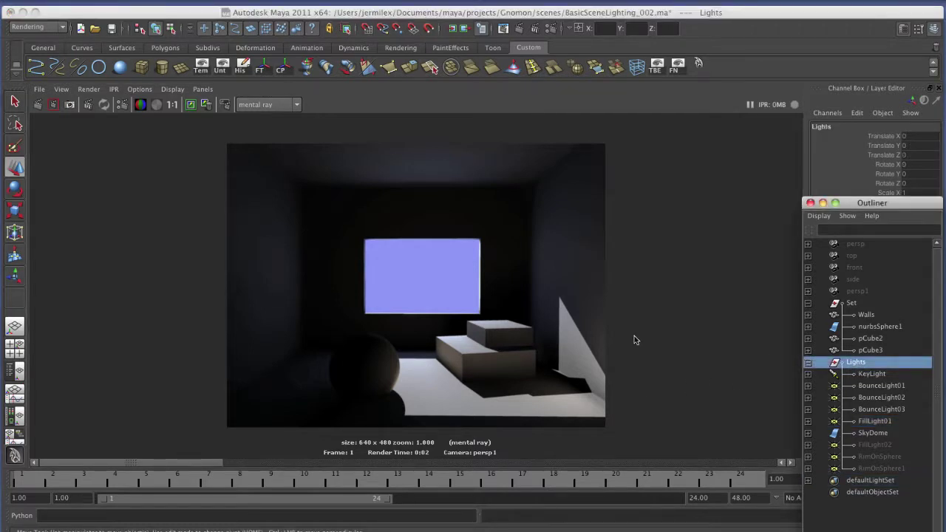
key("ctrl+h")
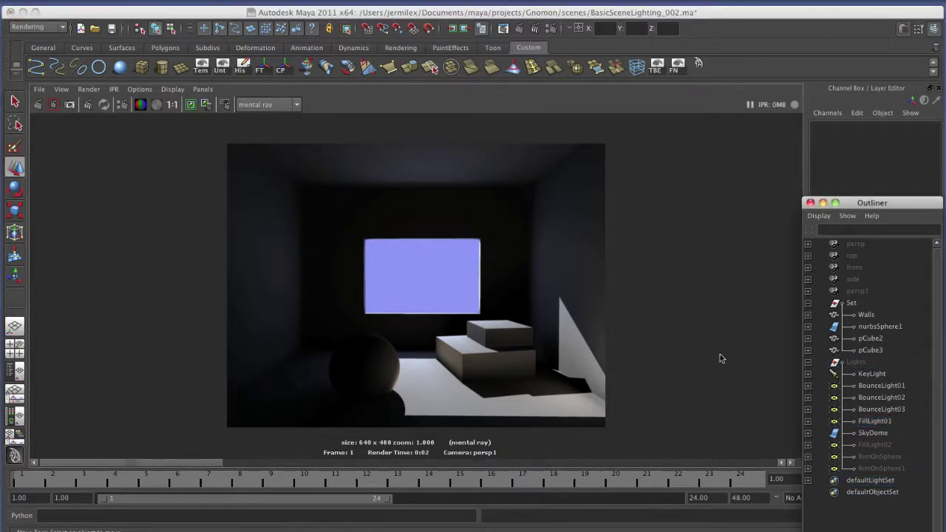
key("space")
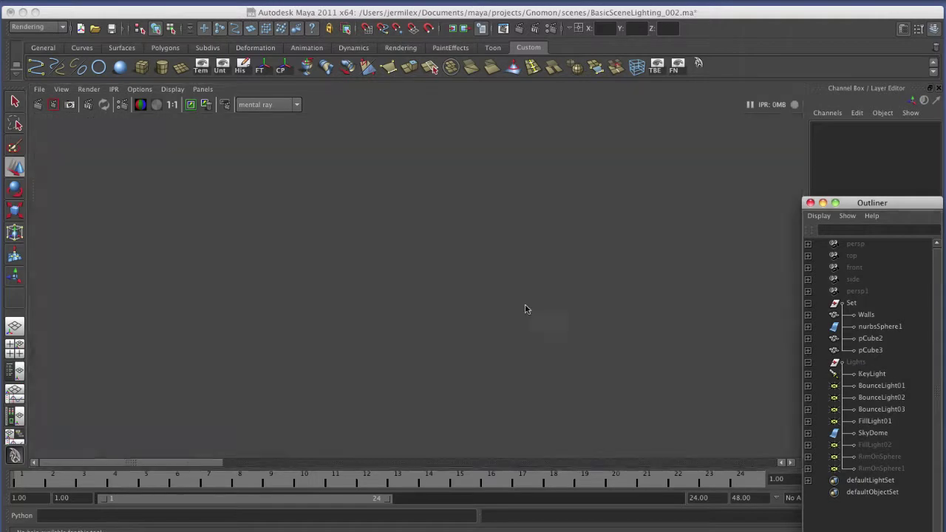
Step: Show only the Hypershade work area, centred on lambert1 and its shading groups
middle_click_drag(170, 247, 313, 229, "alt")
left_click(71, 105)
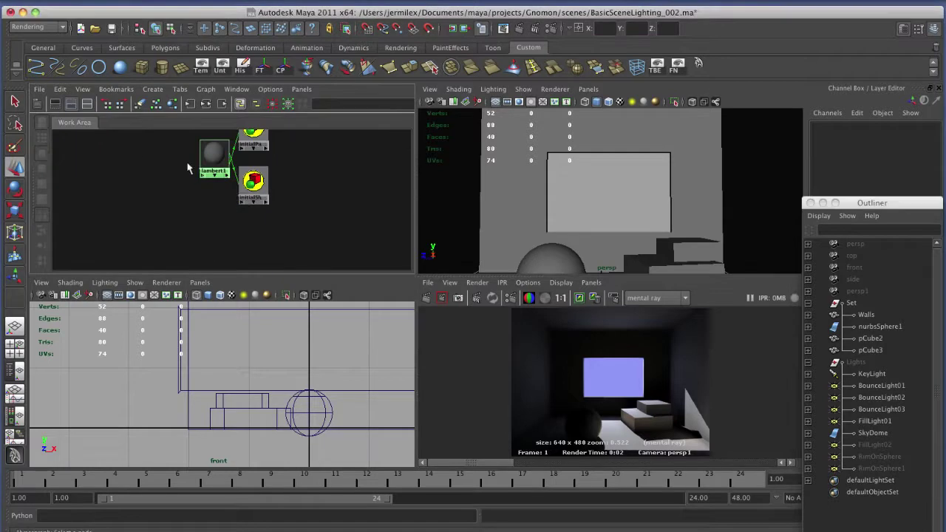
middle_click_drag(281, 179, 364, 215, "alt")
scroll(310, 221, "up", 4)
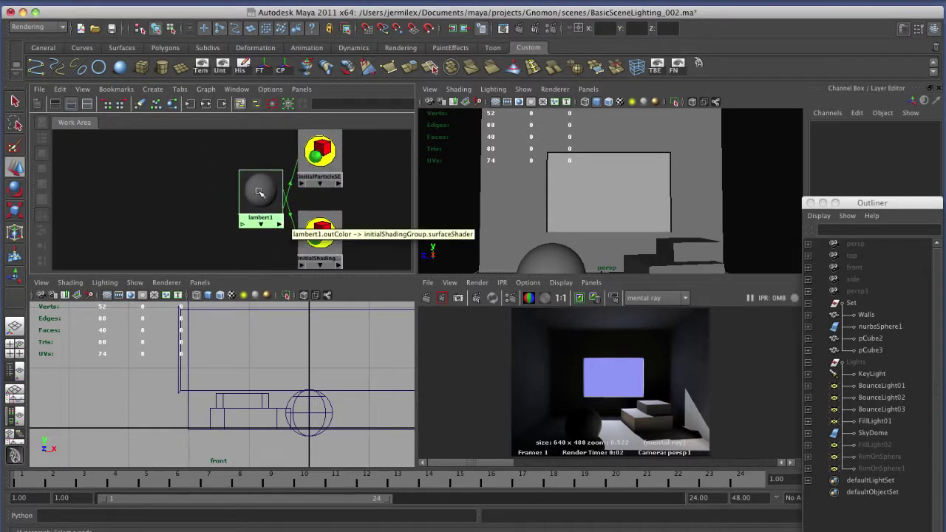
right_click_drag(651, 227, 628, 223, "alt")
left_click_drag(628, 223, 544, 225, "alt")
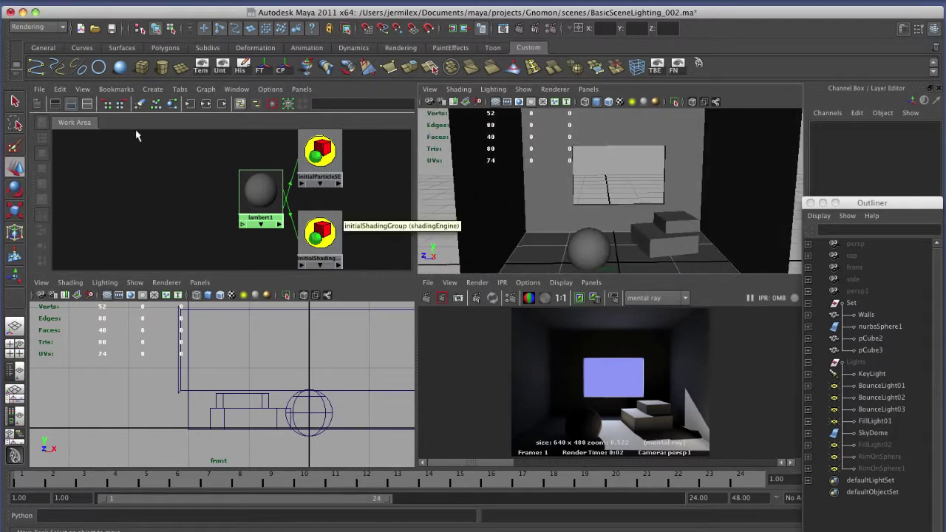
Step: Create a mib_amb_occlusion node from mental ray Textures, move it left and open its settings
left_click(153, 90)
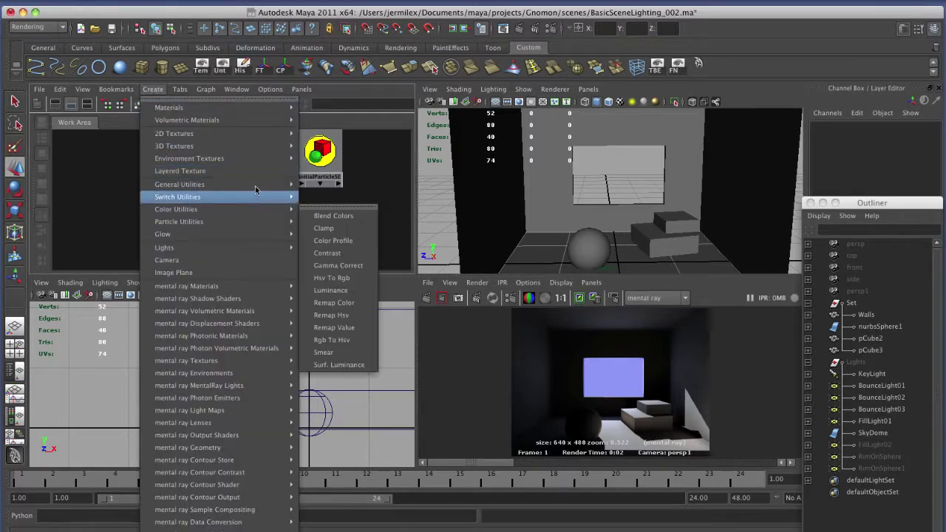
mouse_move(251, 134)
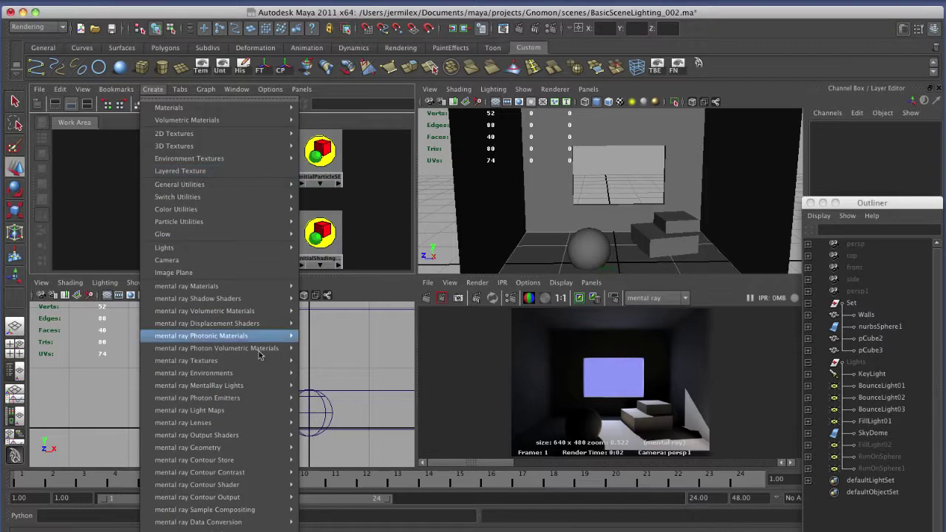
mouse_move(280, 427)
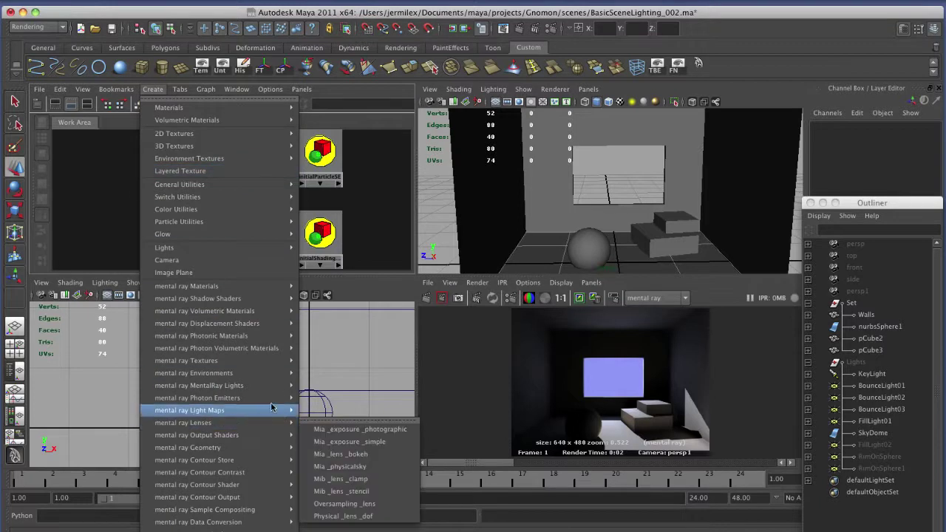
mouse_move(281, 361)
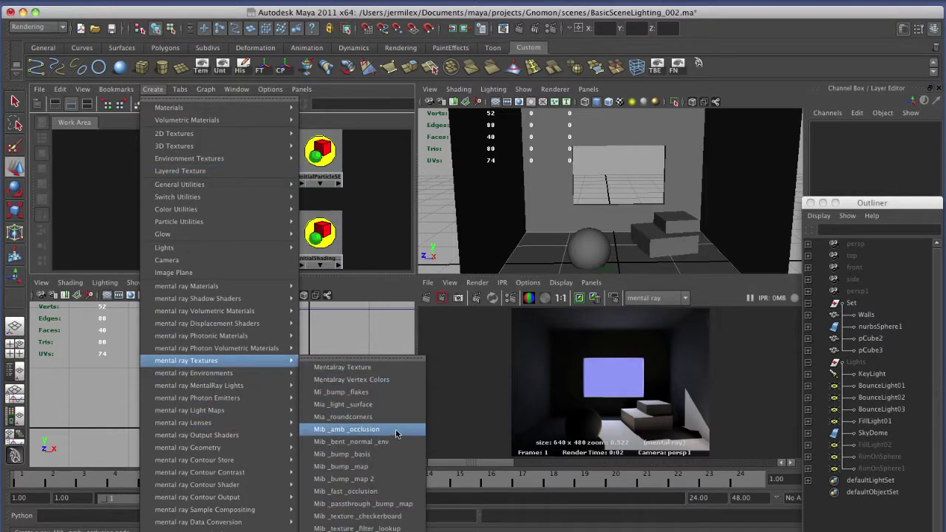
left_click(342, 433)
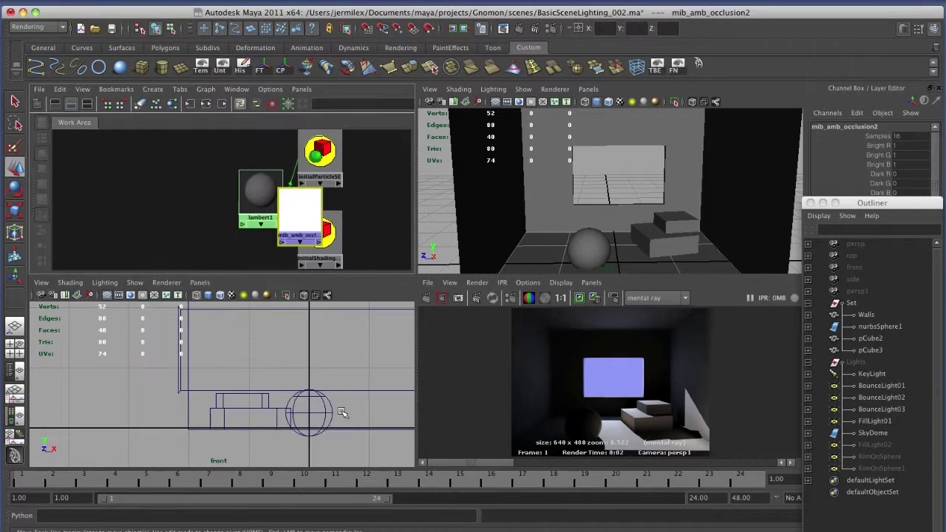
left_click_drag(305, 212, 167, 200)
double_click(167, 201)
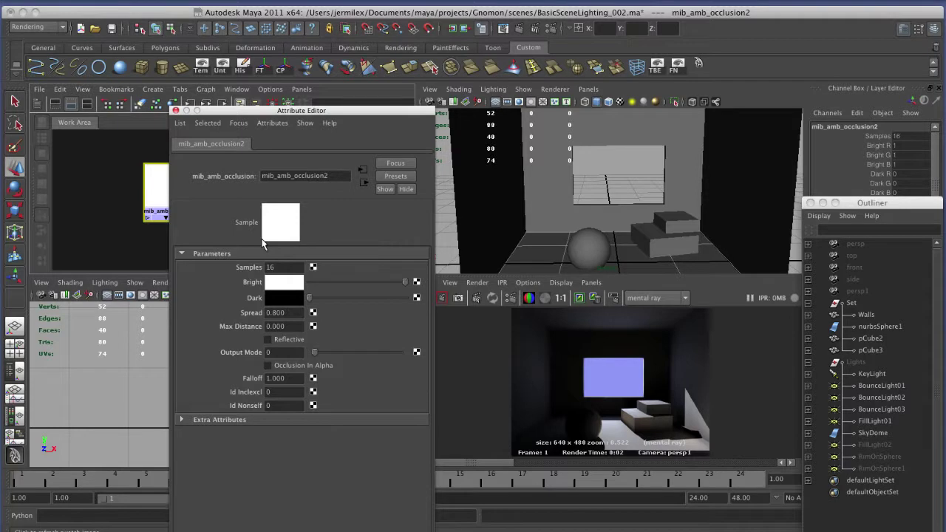
Step: Set mib_amb_occlusion2's Max Distance to 5 and Samples to 100, then tidy the node graph
left_click_drag(329, 116, 409, 130)
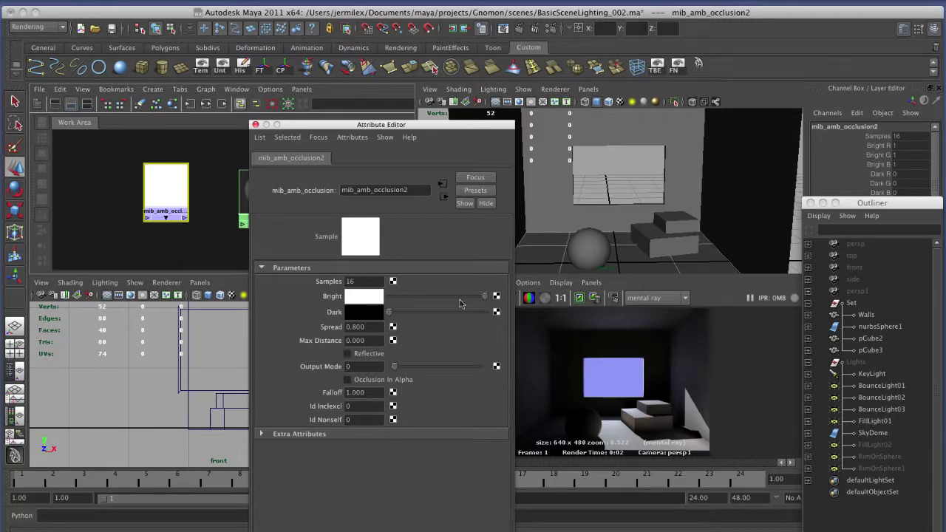
right_click_drag(667, 229, 599, 222, "alt")
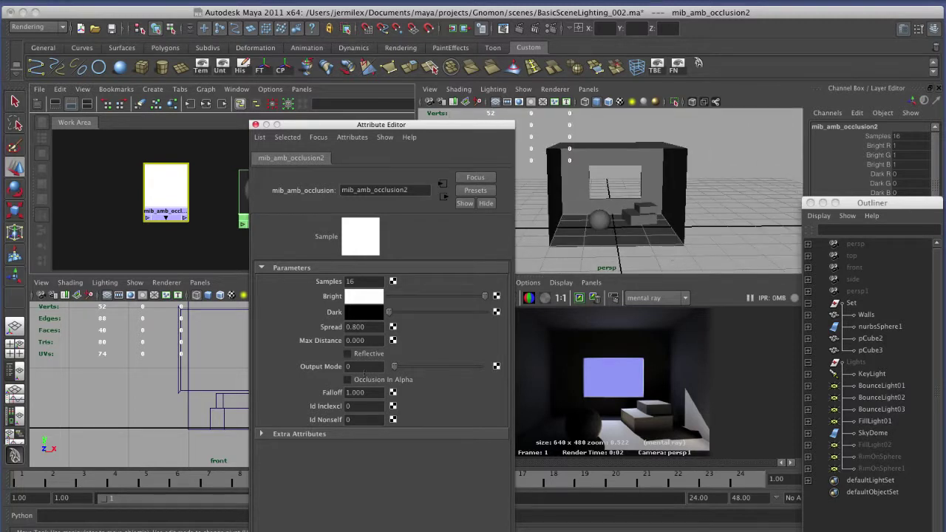
left_click_drag(371, 341, 339, 342)
type("5")
key("Return")
left_click(357, 282)
type("100")
left_click(372, 325)
left_click_drag(318, 124, 421, 117)
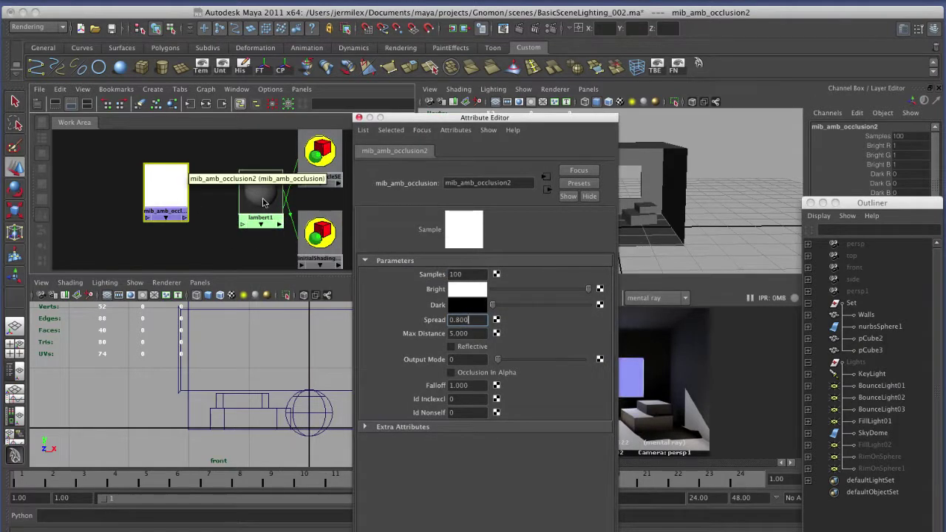
left_click_drag(262, 201, 250, 186)
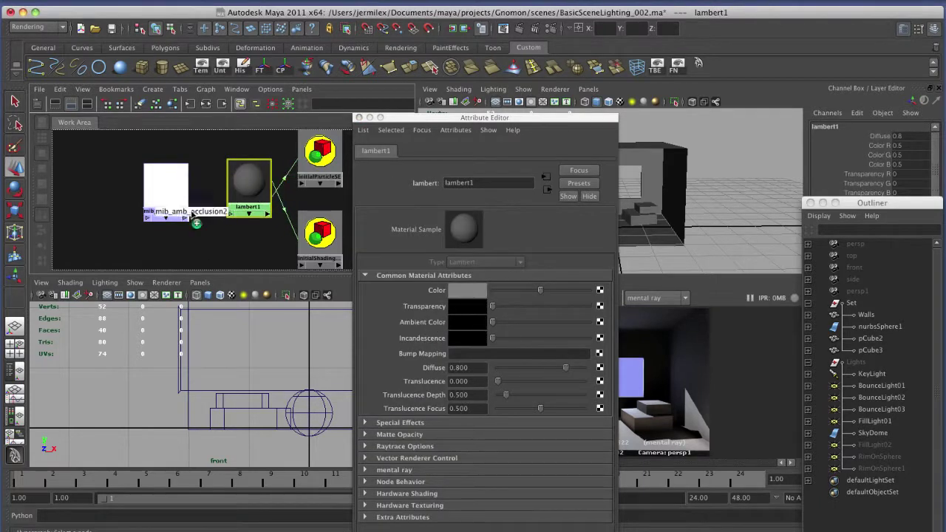
Step: Connect the occlusion node to lambert1's ambient colour and render a grey occlusion preview of the room
middle_click_drag(184, 211, 432, 326)
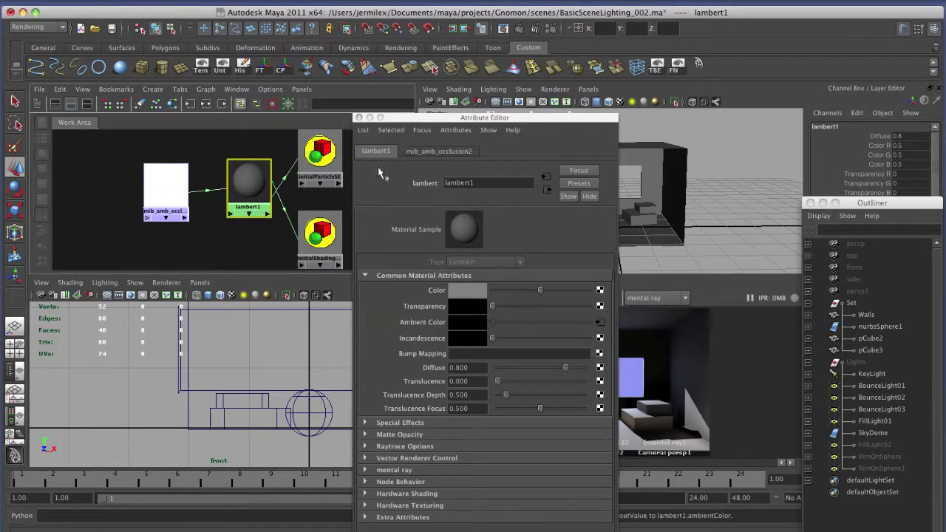
left_click(364, 117)
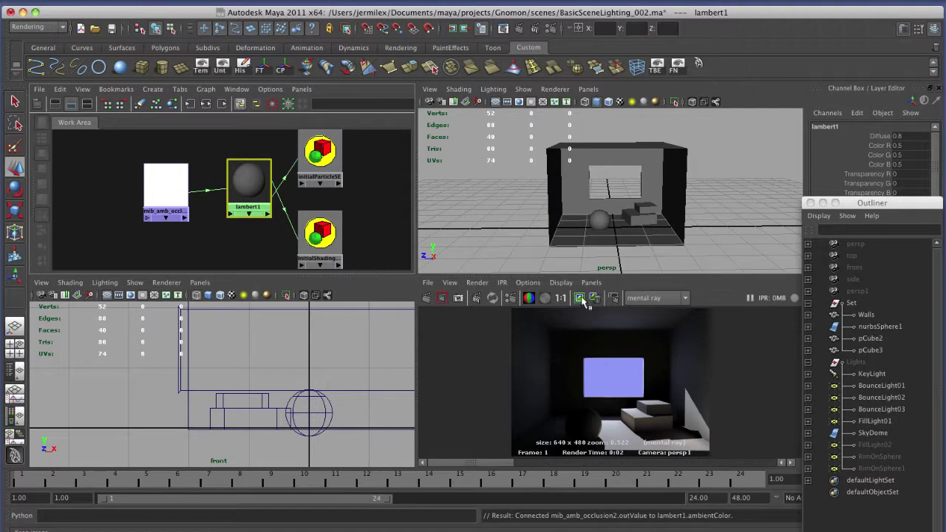
left_click(427, 298)
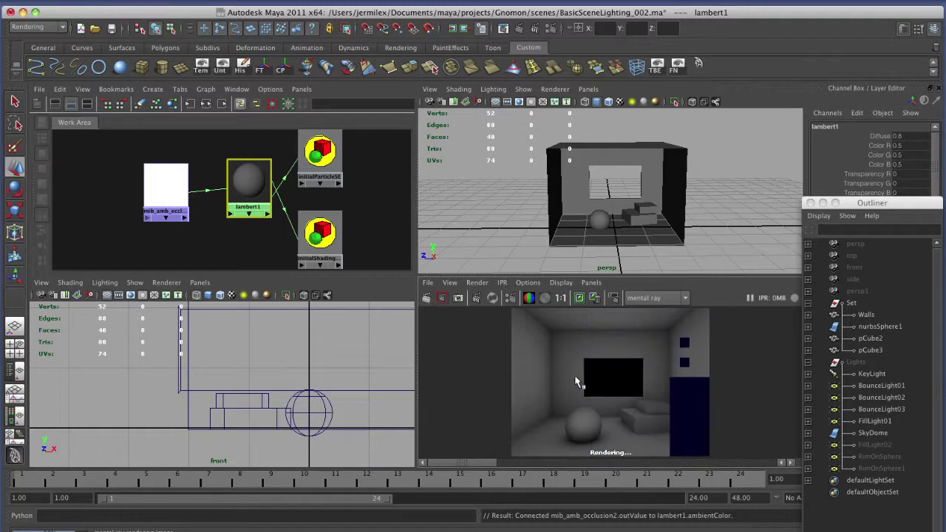
key("space")
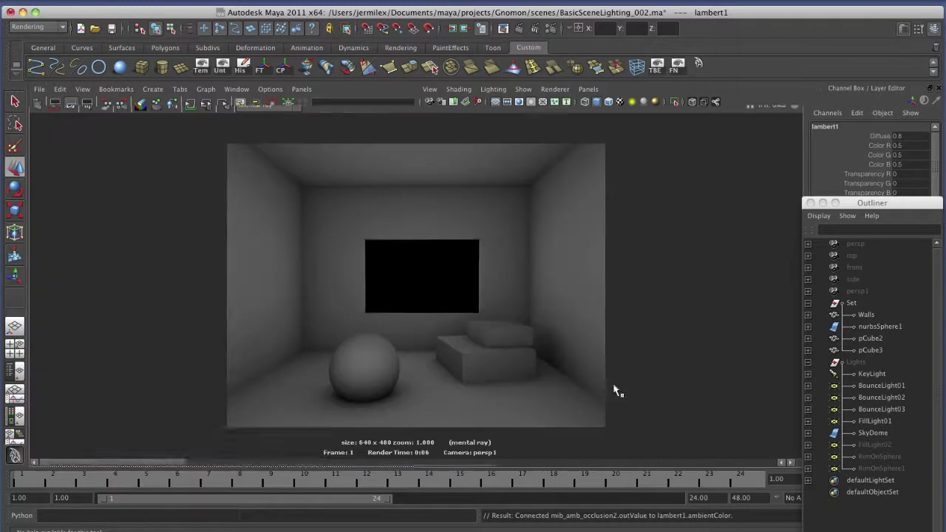
right_click_drag(436, 387, 530, 351, "alt")
middle_click_drag(530, 351, 522, 359, "alt")
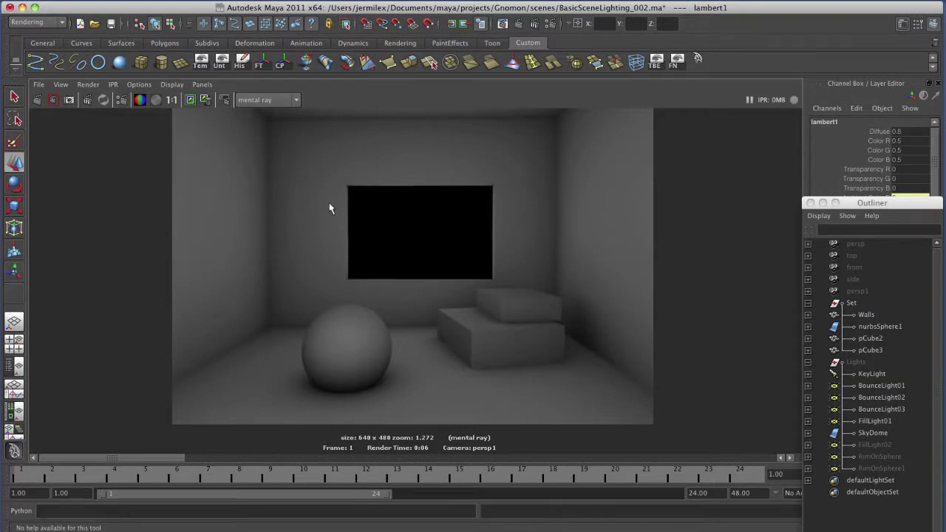
Step: Unhide all lights in the Lights group and render the room from the persp camera
left_click(858, 364)
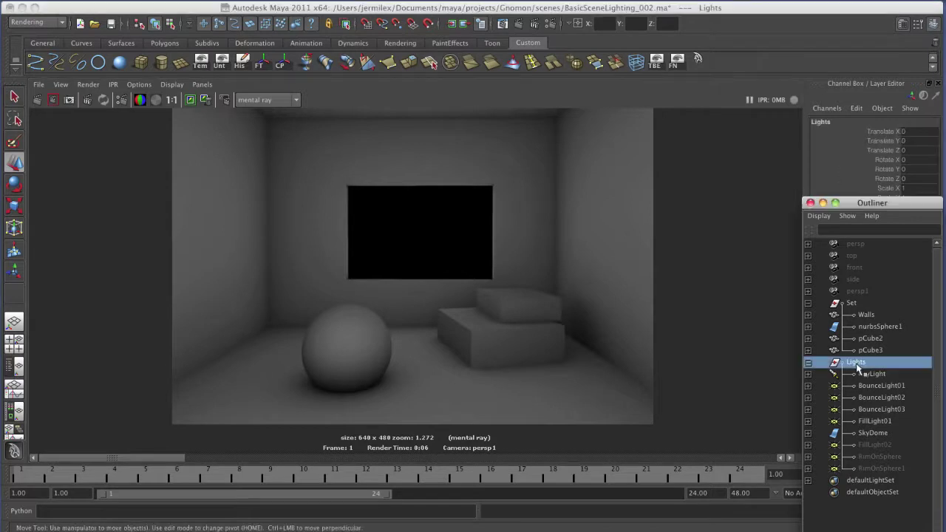
key("shift+h")
key("space")
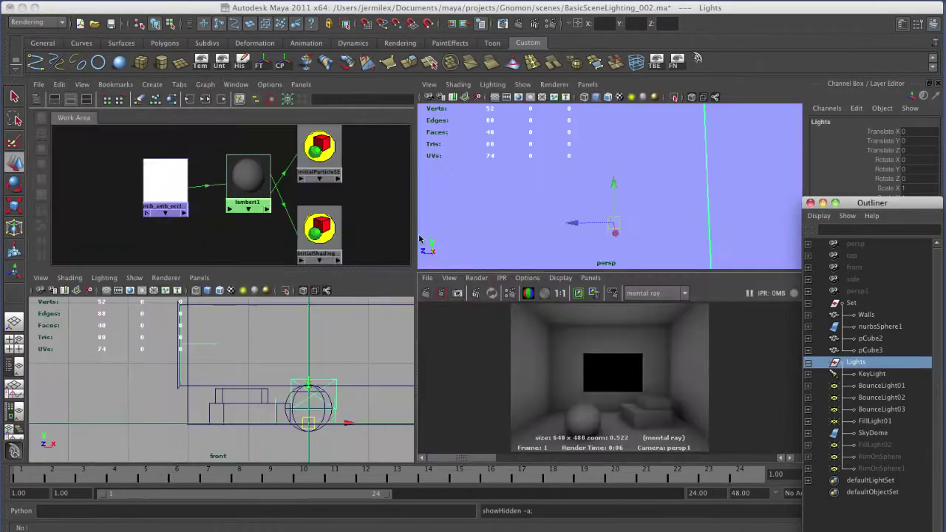
left_click(426, 293)
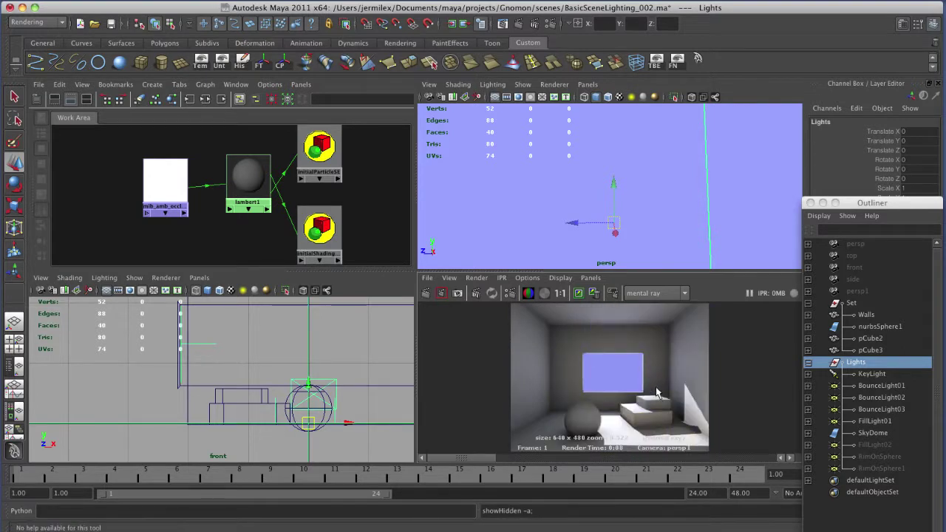
key("space")
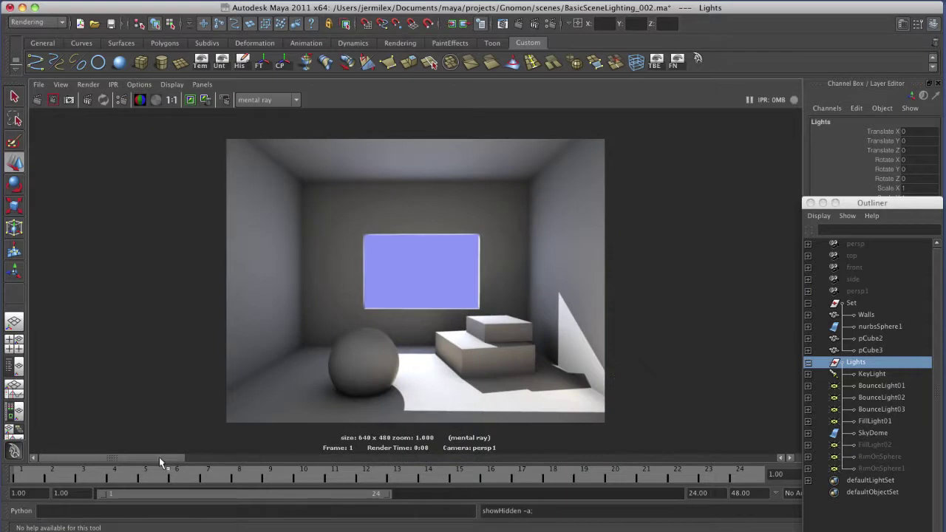
left_click_drag(159, 458, 200, 458)
Step: Hide BounceLight01-03 and FillLight01, then re-render the room without them
left_click_drag(880, 389, 890, 421)
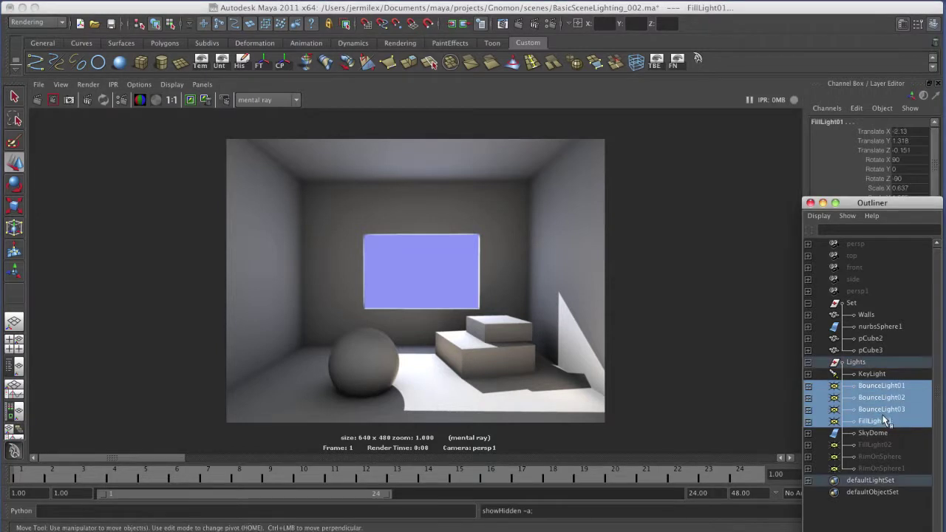
key("ctrl+h")
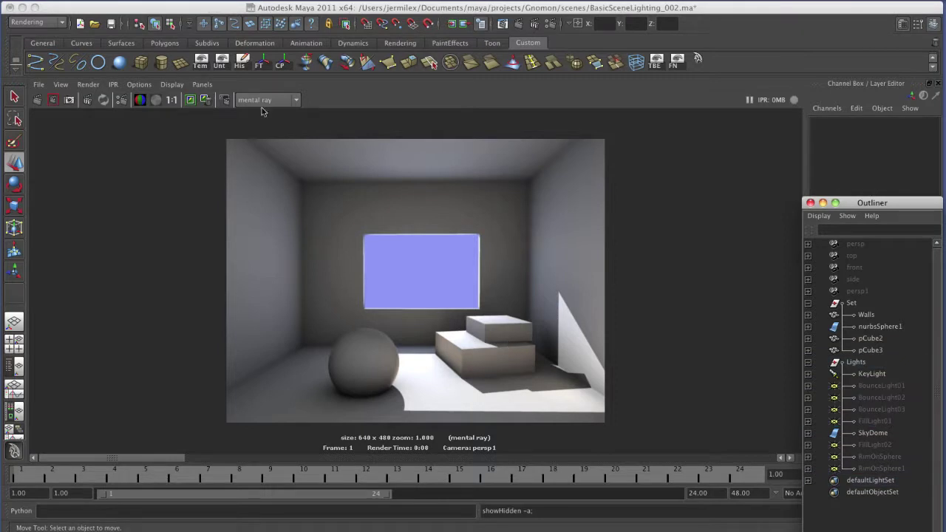
left_click(37, 100)
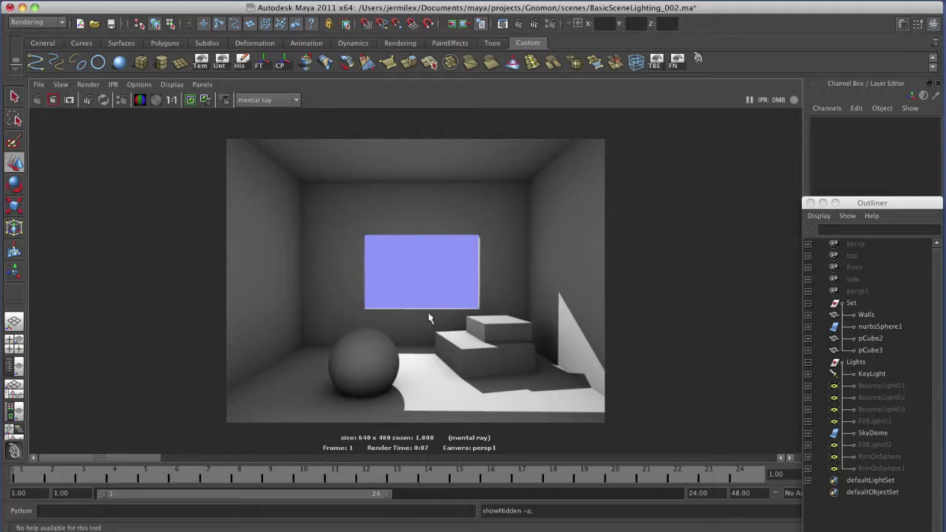
key("space")
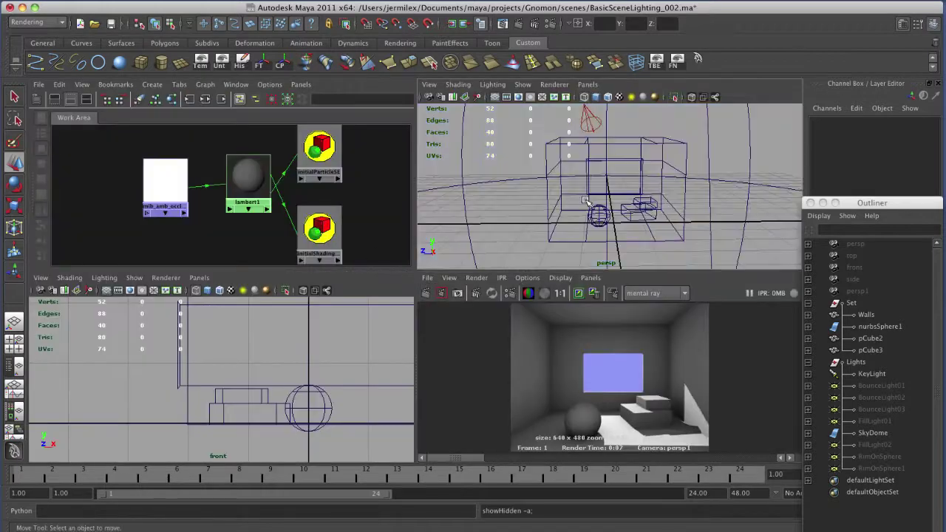
Step: Set the mib_amb_occlusion node's Bright colour to light blue
mouse_move(153, 193)
left_mouse_down()
mouse_move(169, 176)
mouse_move(162, 182)
left_mouse_up()
double_click(173, 183)
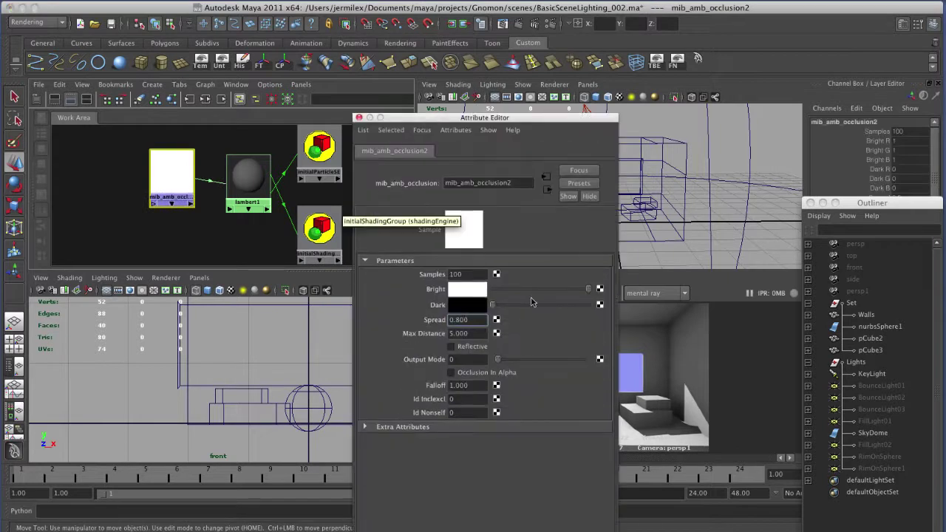
left_click_drag(503, 121, 252, 133)
left_click(212, 302)
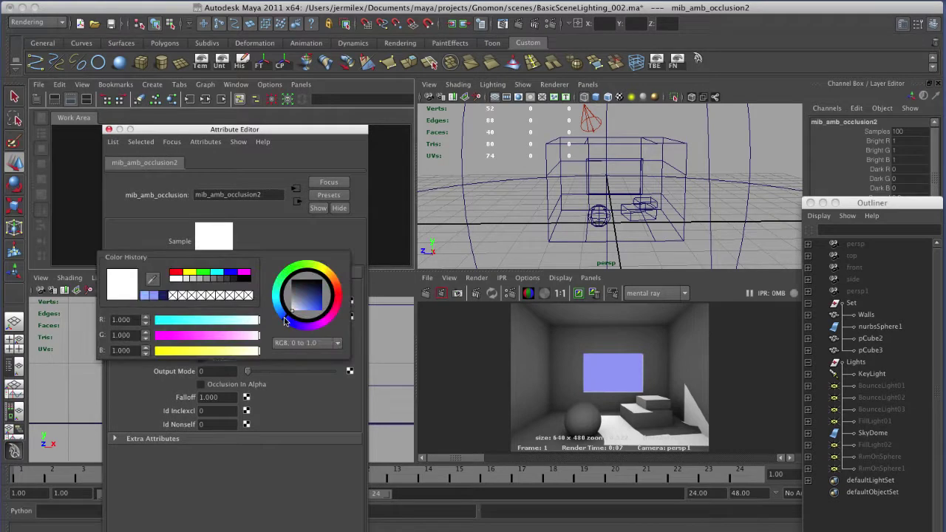
left_click(152, 295)
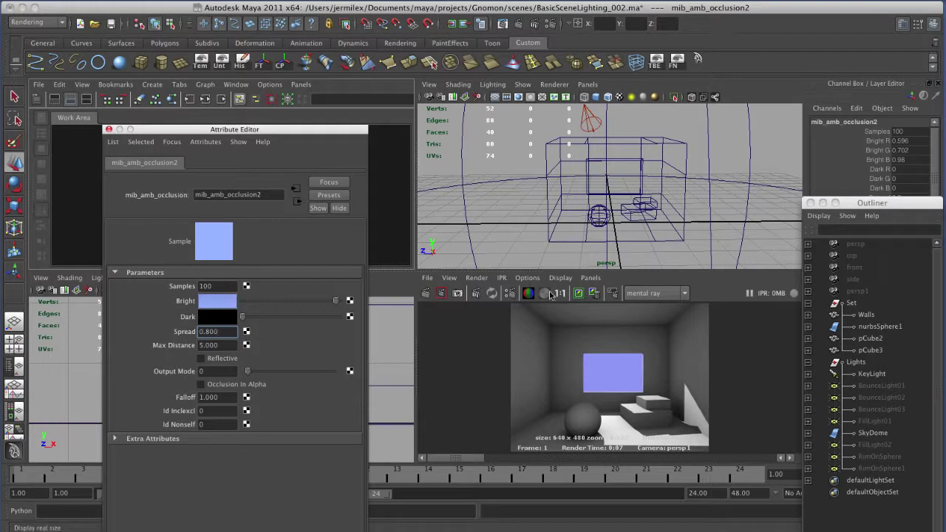
Step: Re-render the room with the blue-tinted occlusion
left_click(426, 294)
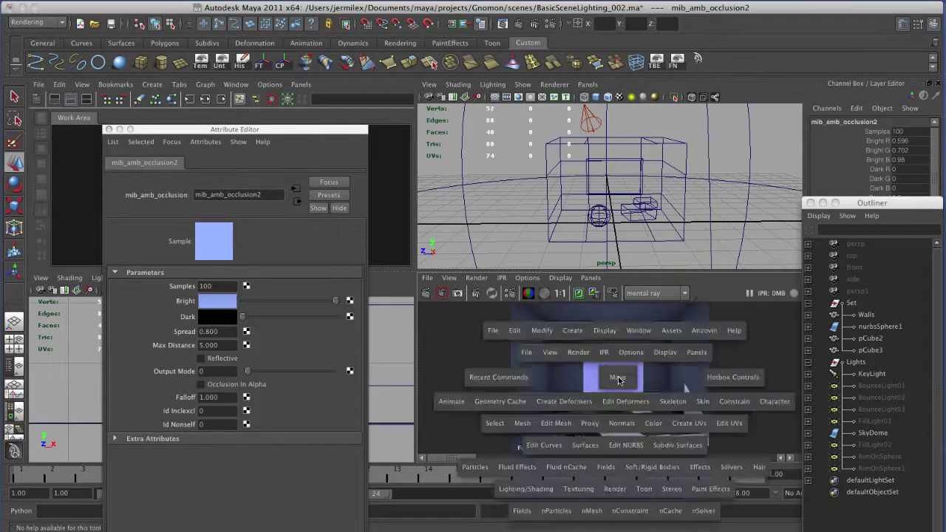
key("space")
left_click_drag(288, 127, 178, 368)
double_click(129, 350)
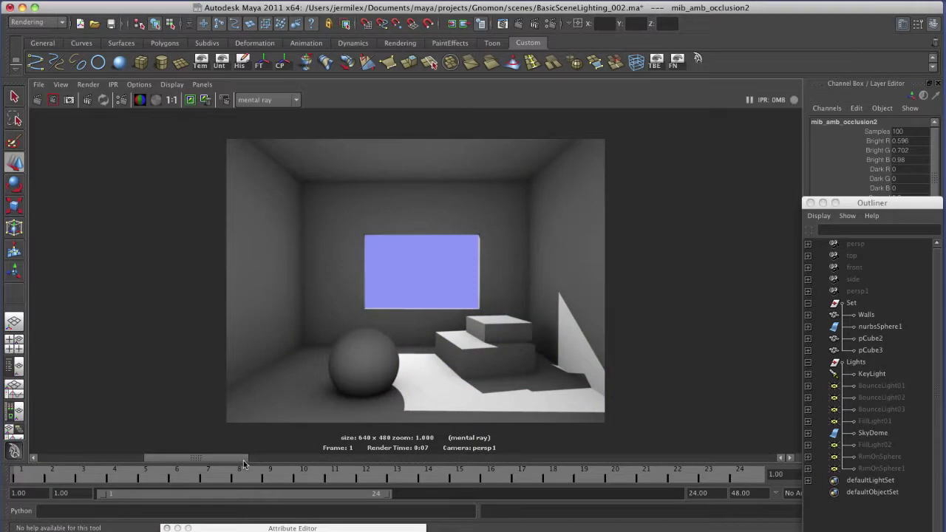
double_click(356, 523)
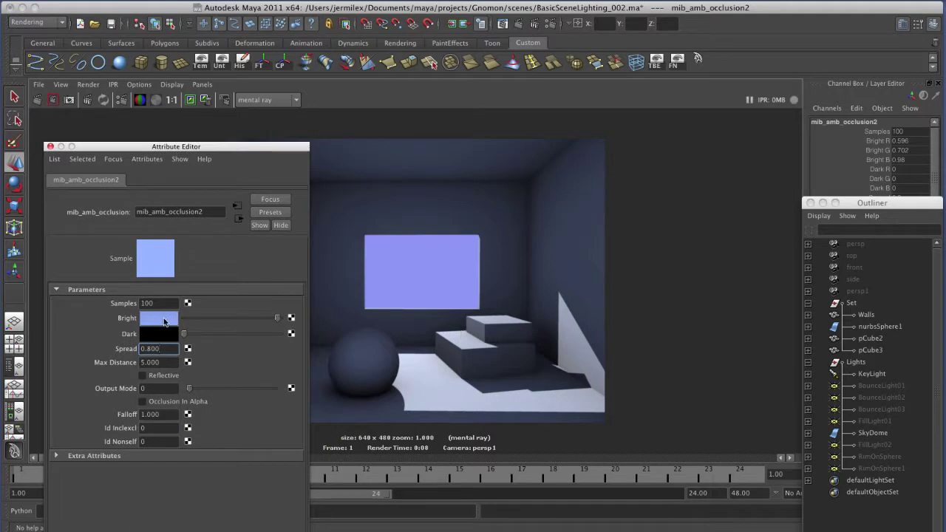
Step: Shift the occlusion Bright colour hue to peach
left_click(164, 320)
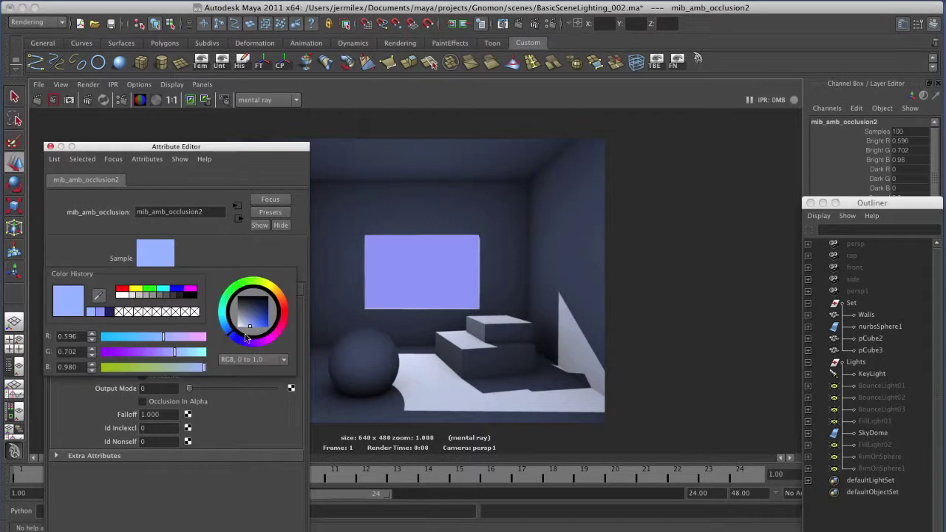
left_click_drag(238, 339, 284, 297)
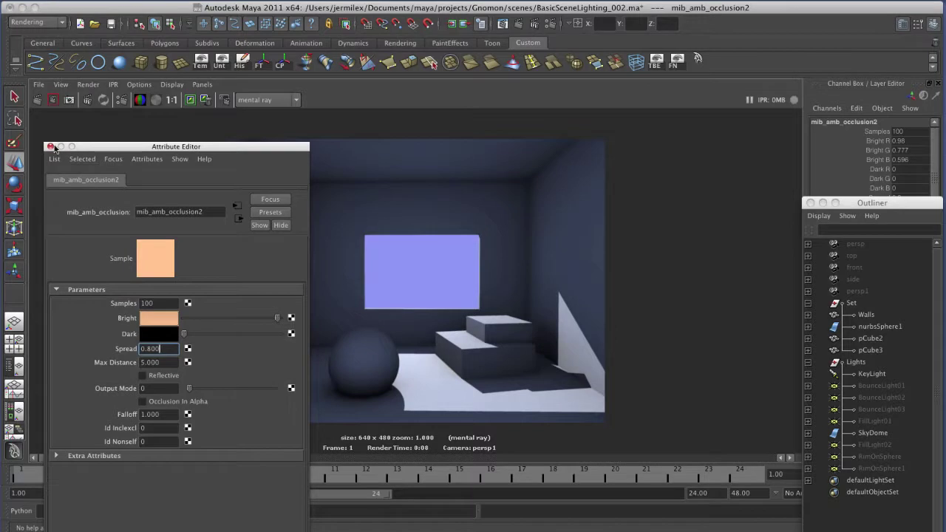
left_click_drag(92, 149, 341, 195)
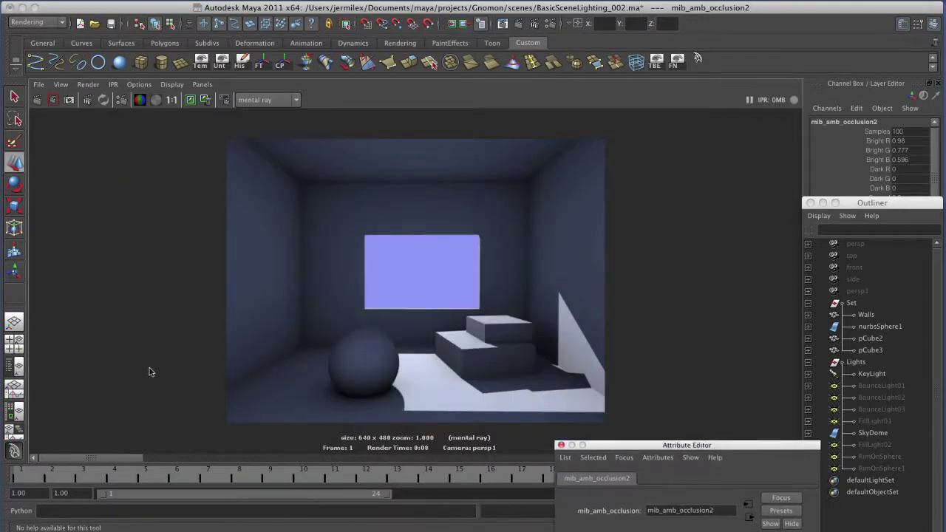
Step: Give the lambert3 material a peach-orange incandescence
key("space")
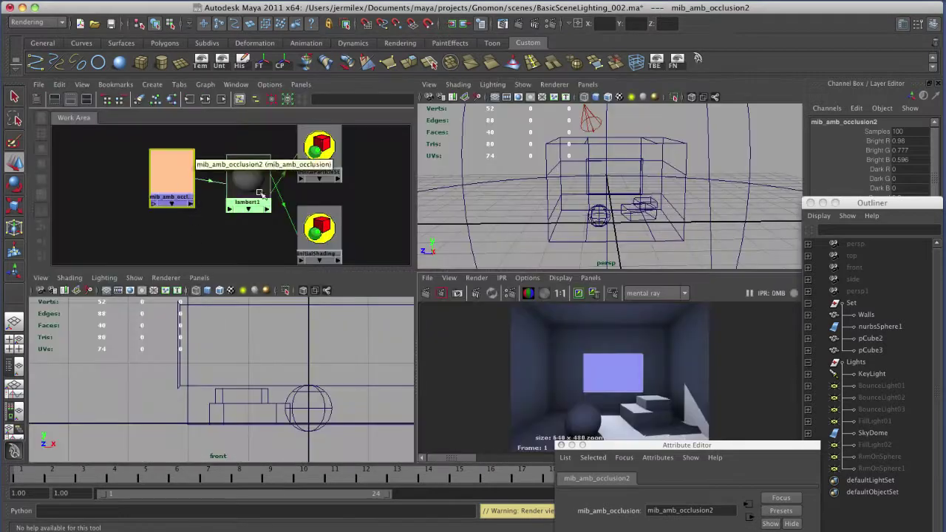
left_click(54, 99)
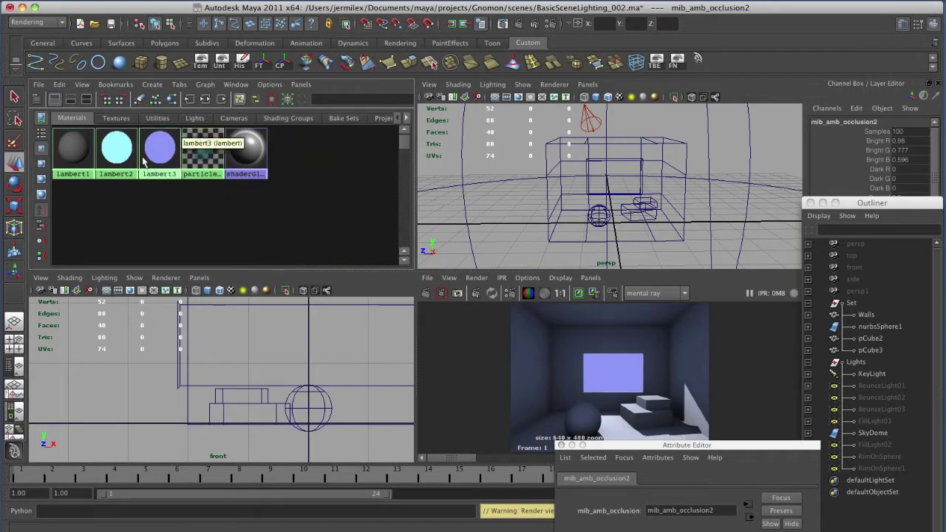
left_click(150, 155)
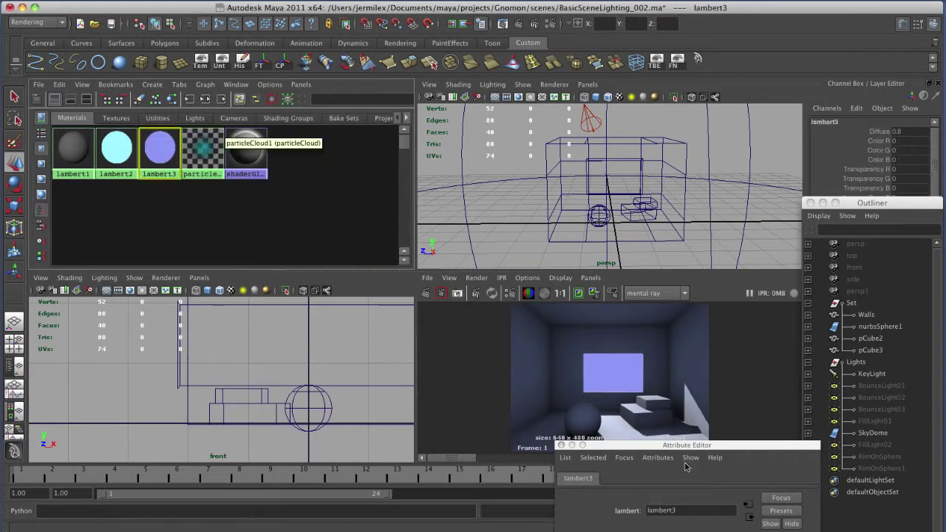
left_click_drag(676, 446, 321, 90)
left_click(322, 309)
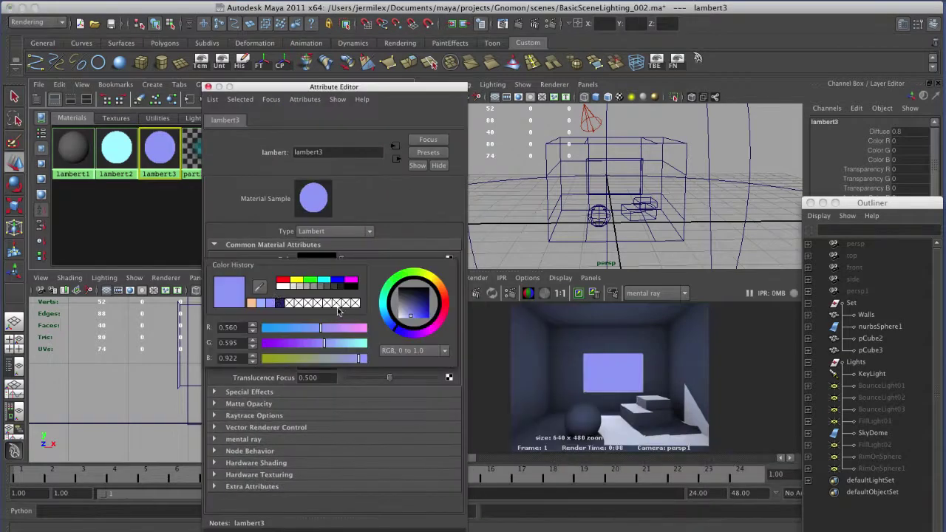
left_click(258, 308)
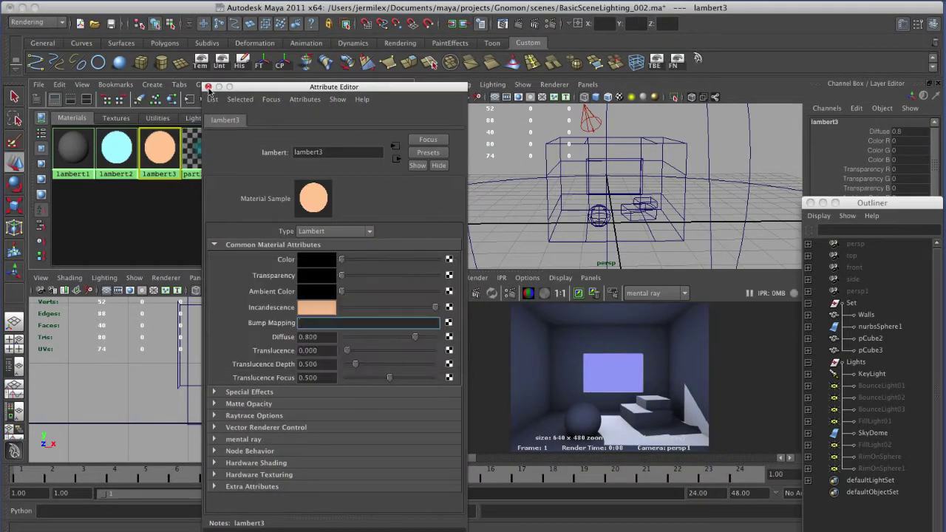
left_click(209, 87)
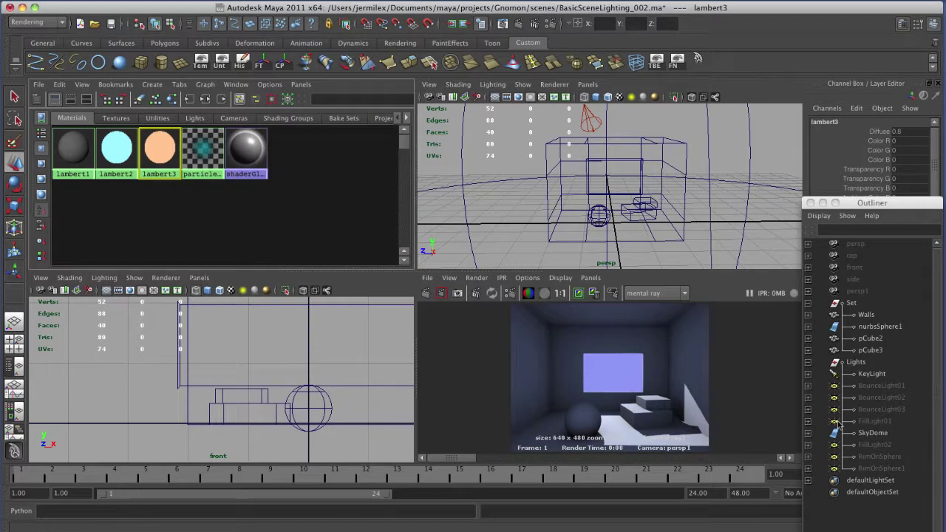
Step: Set FillLight01's colour to peach
left_click_drag(877, 385, 876, 421)
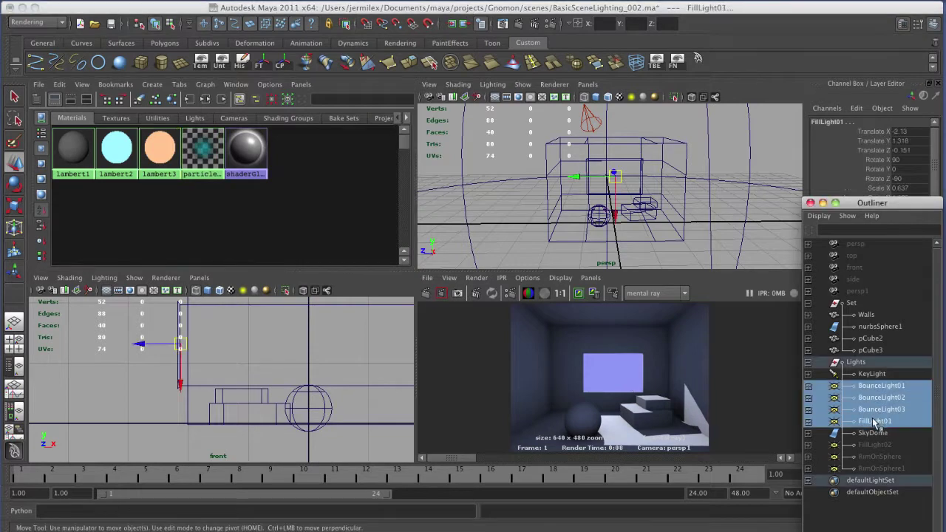
left_click(876, 422)
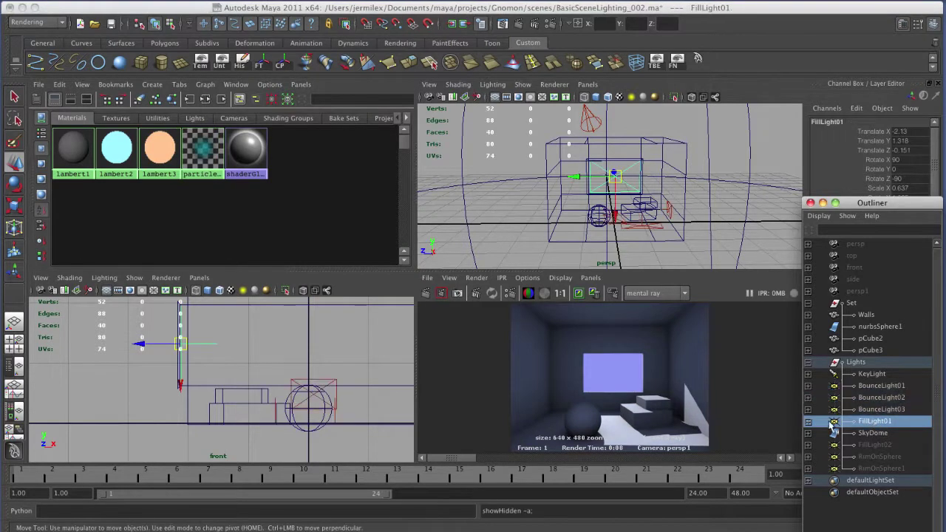
key("ctrl+a")
left_click(329, 264)
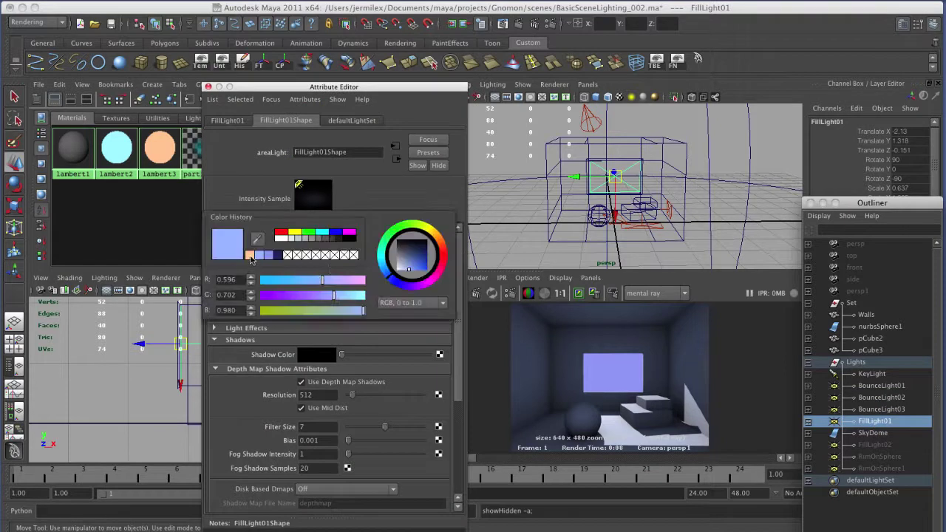
left_click(250, 256)
left_click(209, 87)
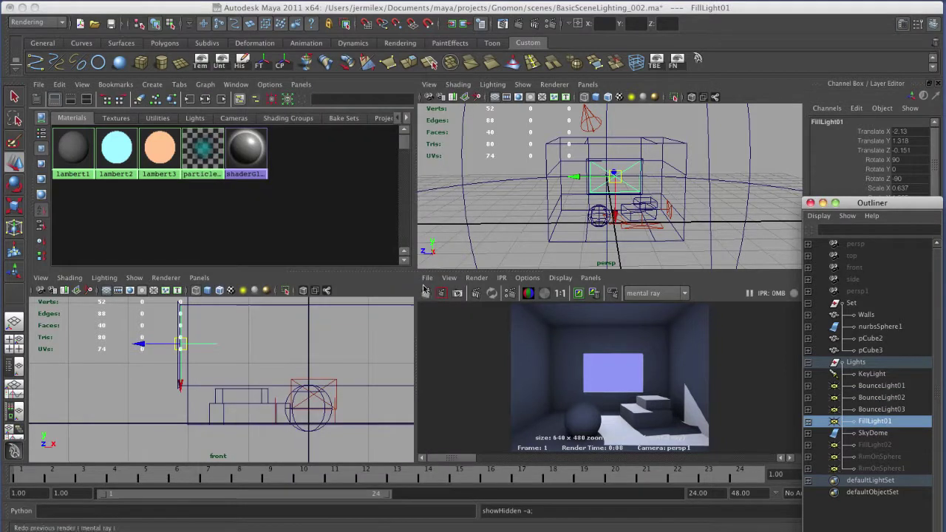
Step: Re-render the room in warm peach lighting
left_click(426, 292)
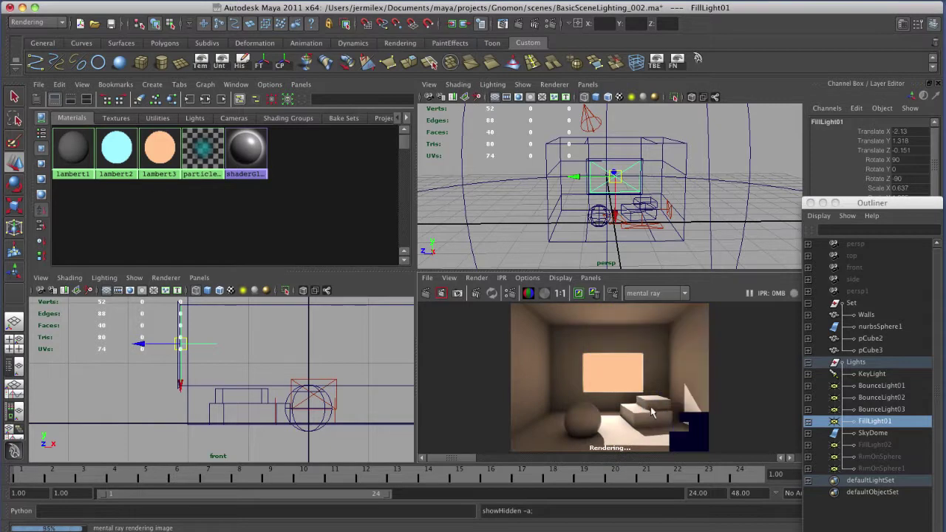
key("space")
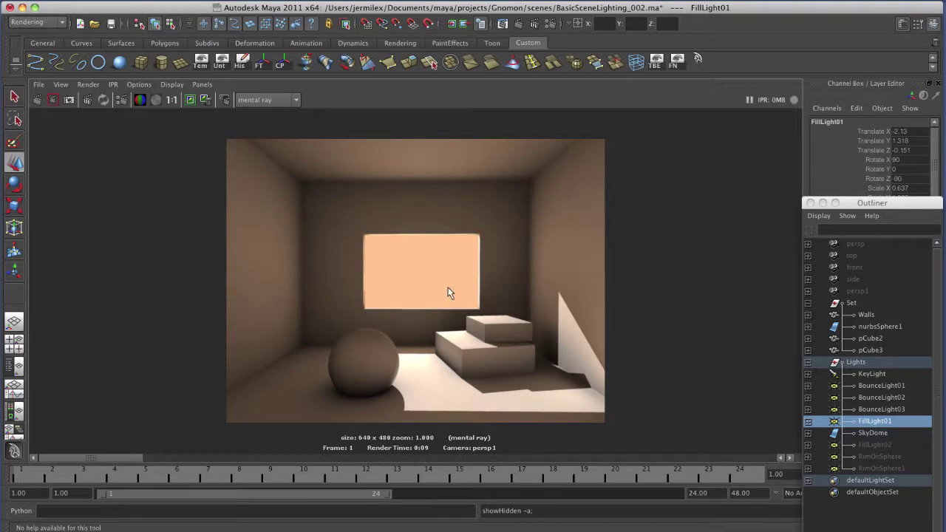
key("space")
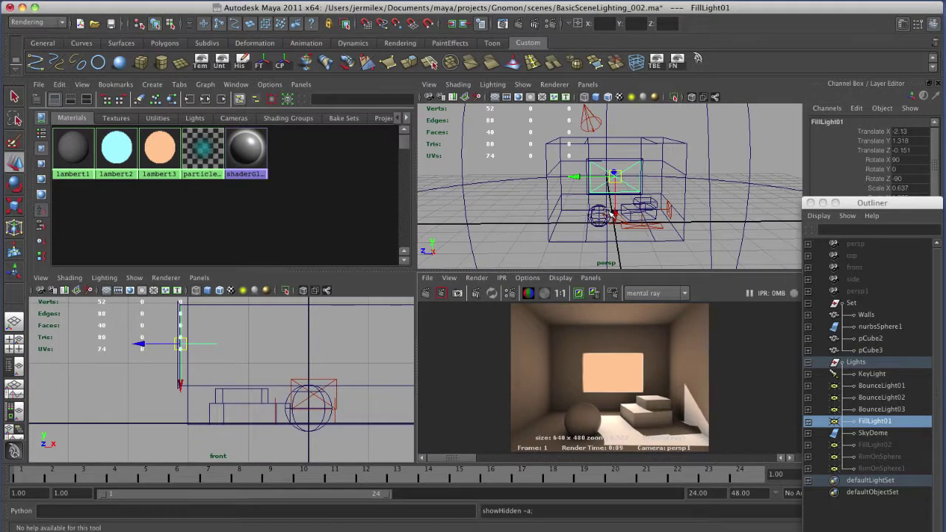
Step: Unhide FillLight02, the area light beside the window, and orbit to check it
left_click_drag(609, 214, 665, 229, "alt")
right_click_drag(665, 229, 670, 198, "alt")
left_click_drag(647, 210, 620, 211, "alt")
key("space")
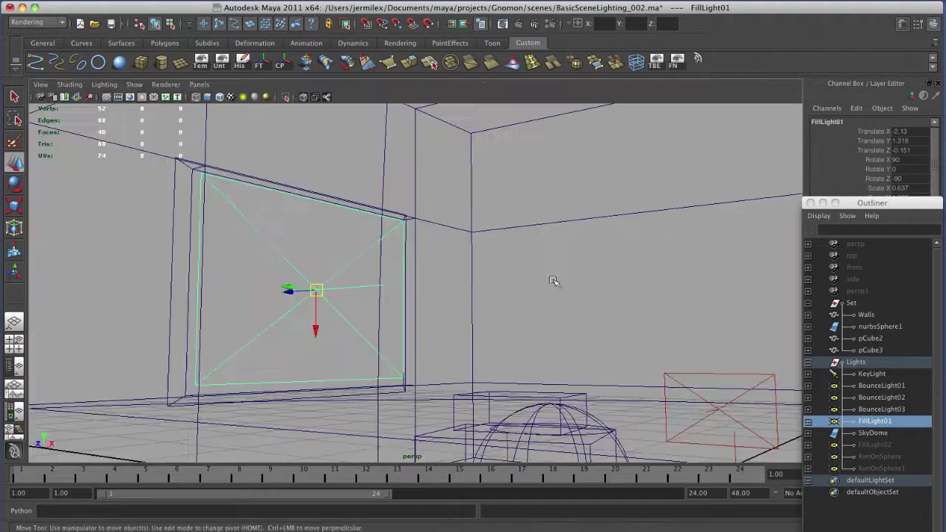
left_click_drag(496, 355, 529, 379, "alt")
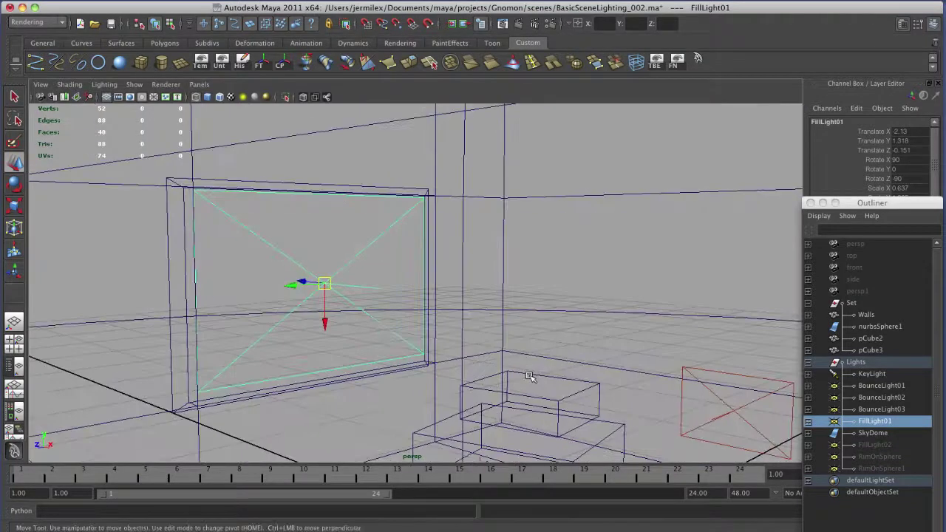
left_click(879, 444)
key("shift+h")
left_click_drag(362, 354, 446, 295, "alt")
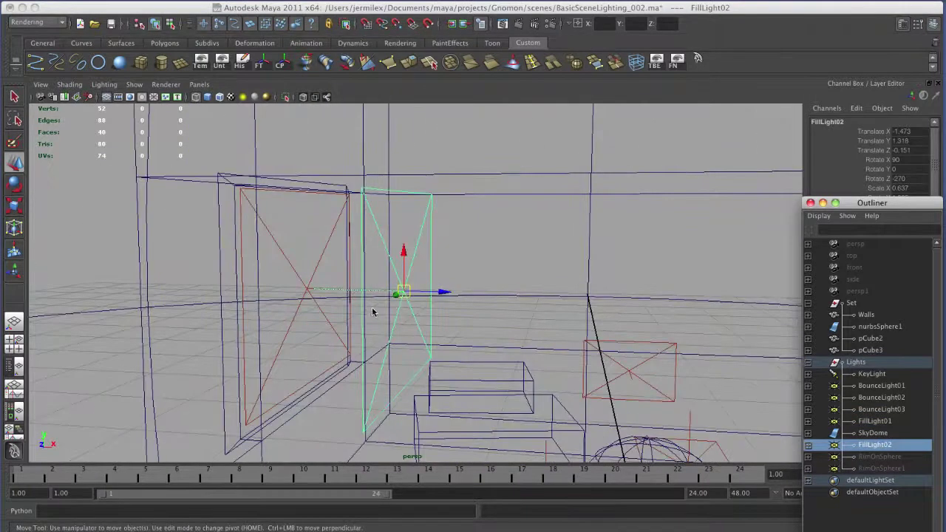
left_click_drag(398, 317, 490, 329, "alt")
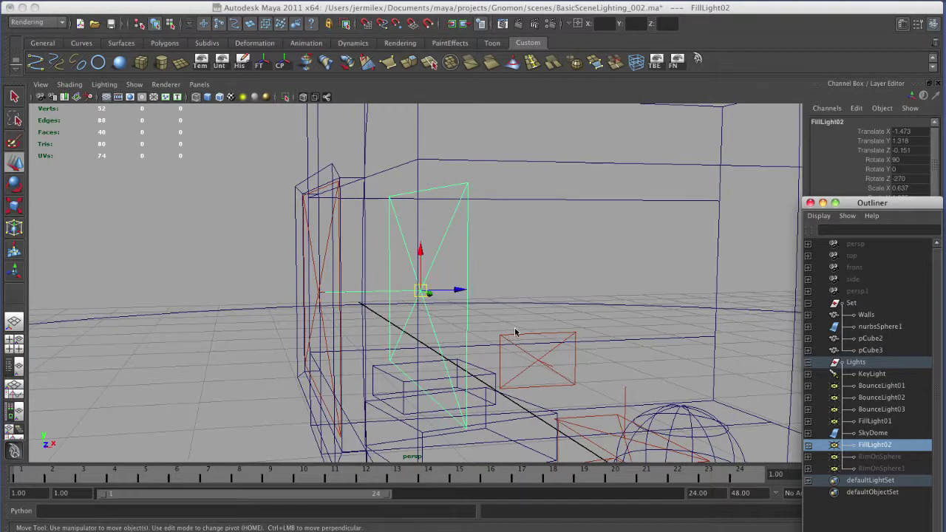
key("space")
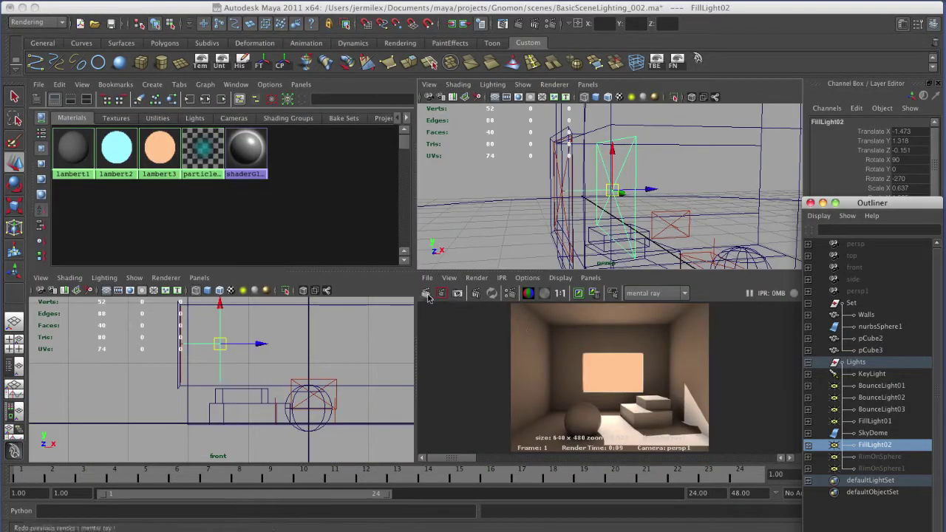
Step: Re-render the frame with FillLight02 active and zoom into the image
left_click(427, 294)
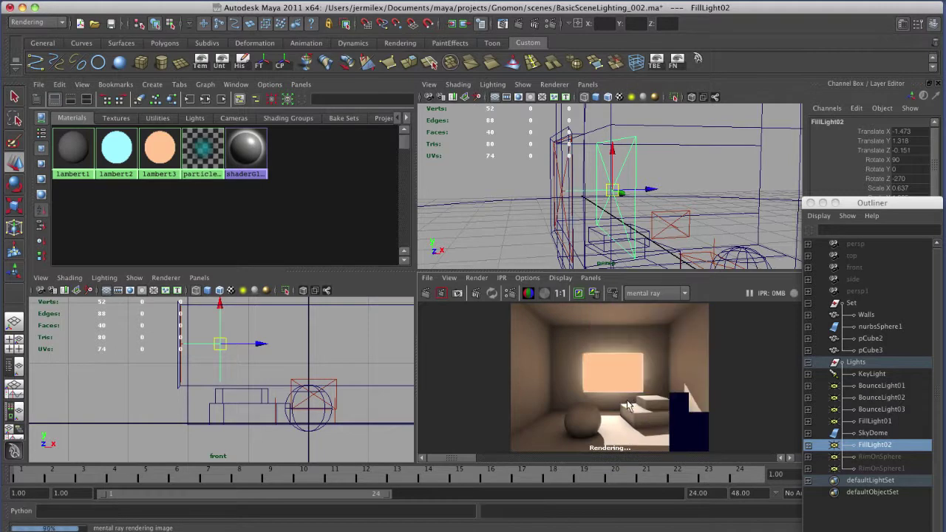
key("space")
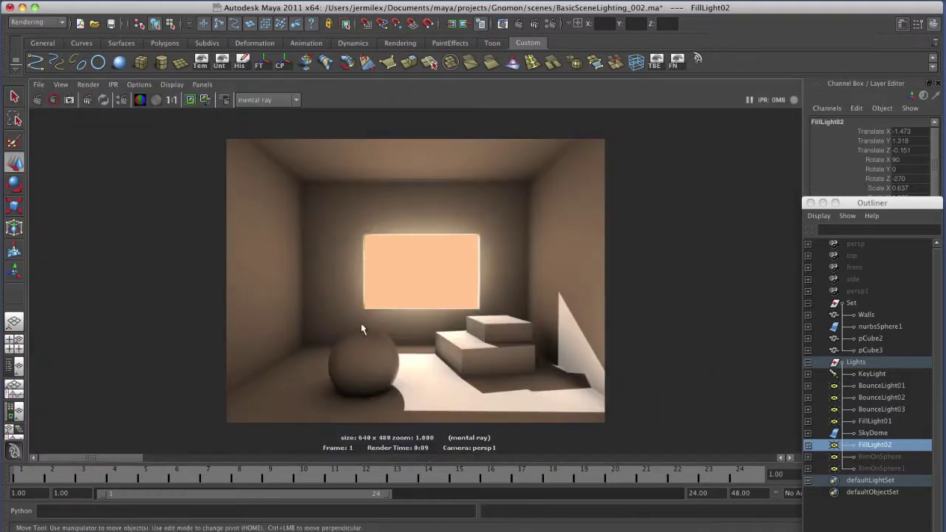
right_click_drag(363, 327, 510, 338, "alt")
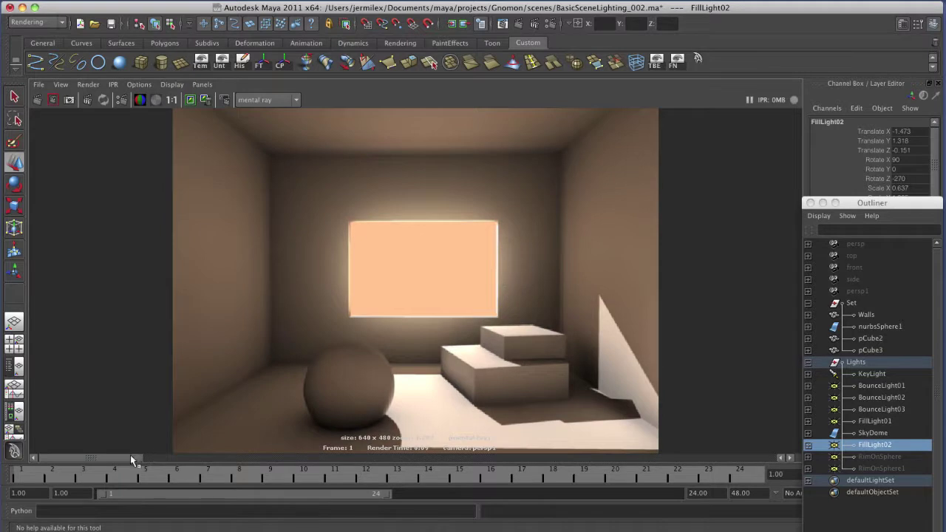
Step: Unhide both rim lights, RimOnSphere and RimOnSphere1
mouse_move(128, 456)
left_mouse_down()
mouse_move(193, 460)
mouse_move(138, 458)
left_mouse_up()
left_click_drag(876, 457, 870, 470)
key("shift+h")
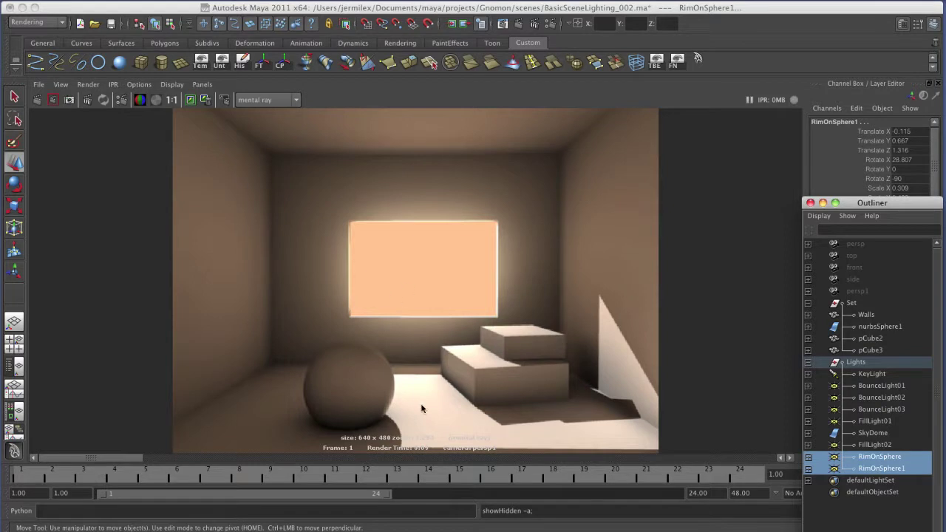
Step: Preview the persp view in smooth shading with scene lighting and select the sphere
key("space")
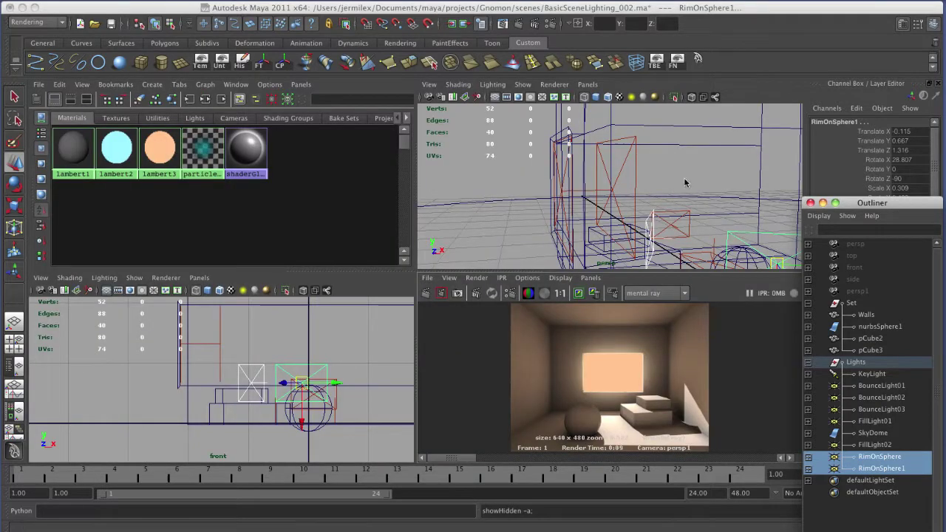
left_click(629, 263)
left_click_drag(630, 263, 456, 368, "alt")
key("space")
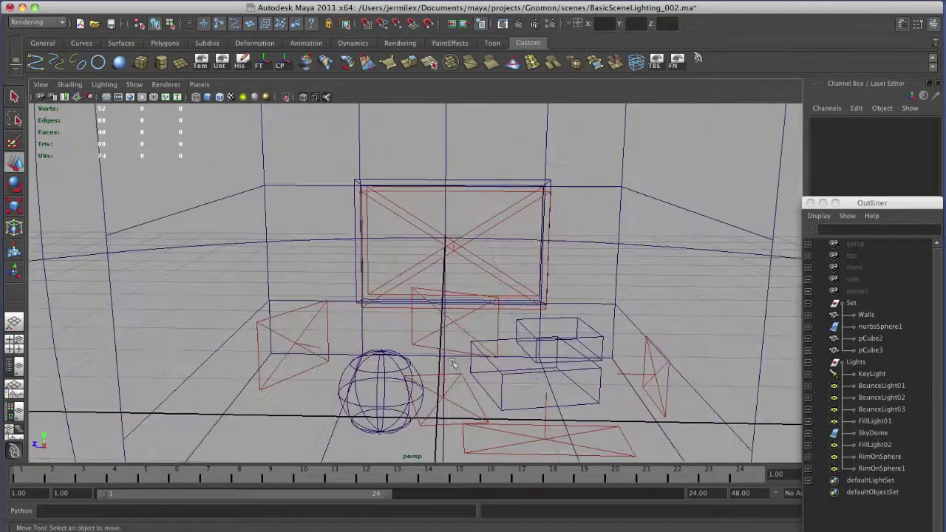
key("5")
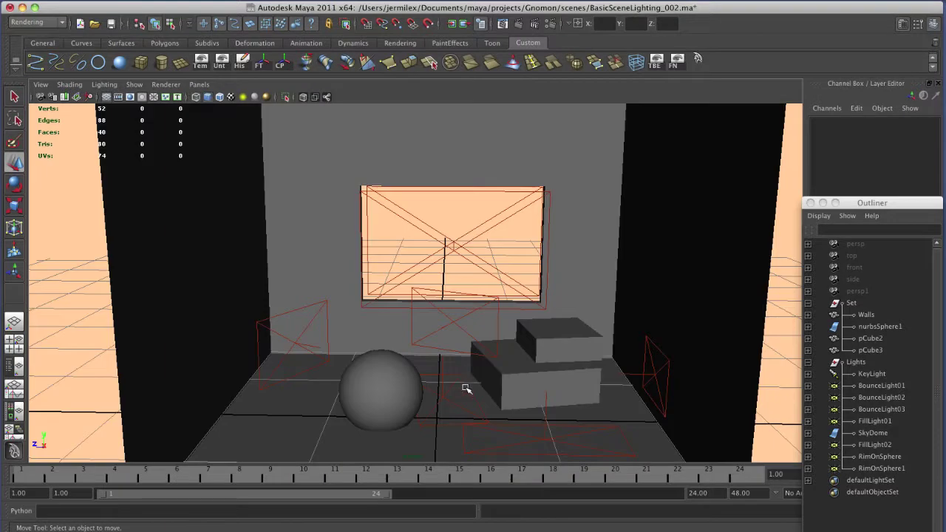
key("7")
left_click_drag(464, 387, 473, 379, "alt")
left_click(405, 357)
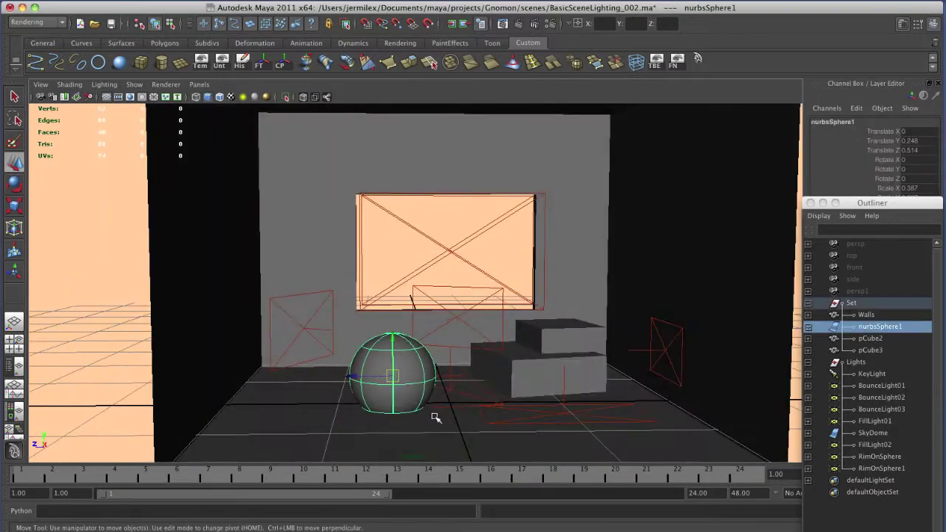
Step: In the light-centric Light Linking editor, link RimOnSphere only to nurbsSphere1
left_click(243, 1)
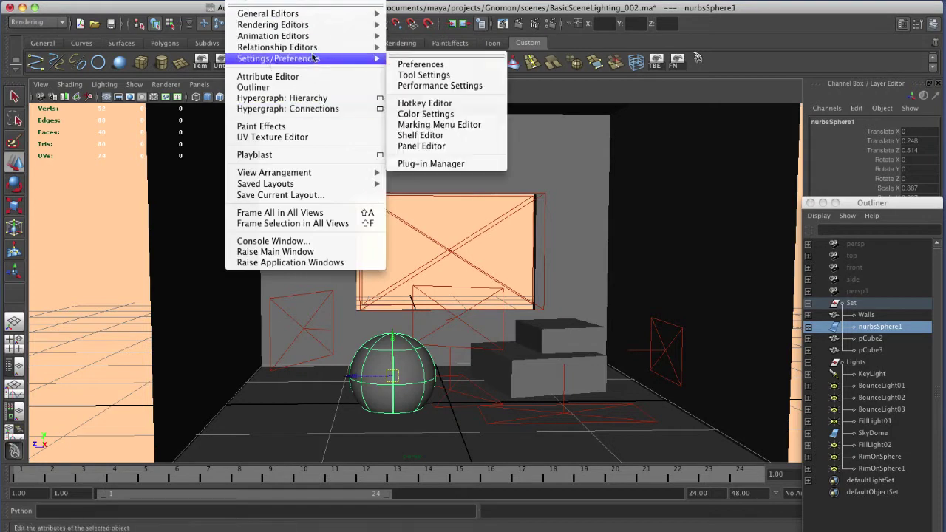
mouse_move(288, 60)
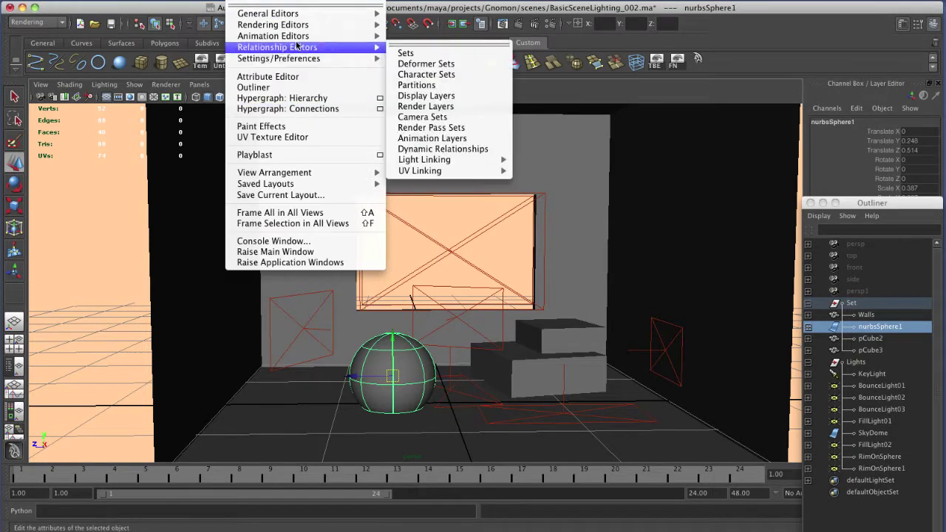
mouse_move(429, 160)
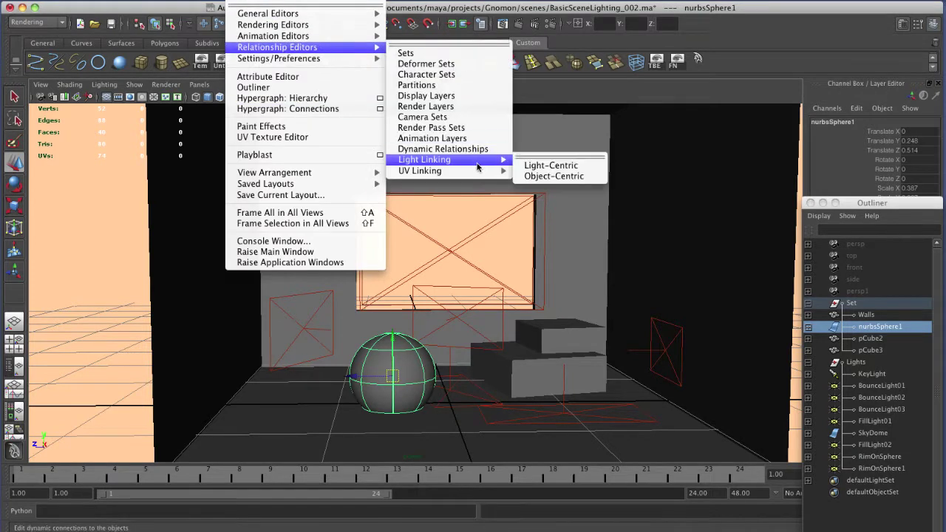
left_click(543, 164)
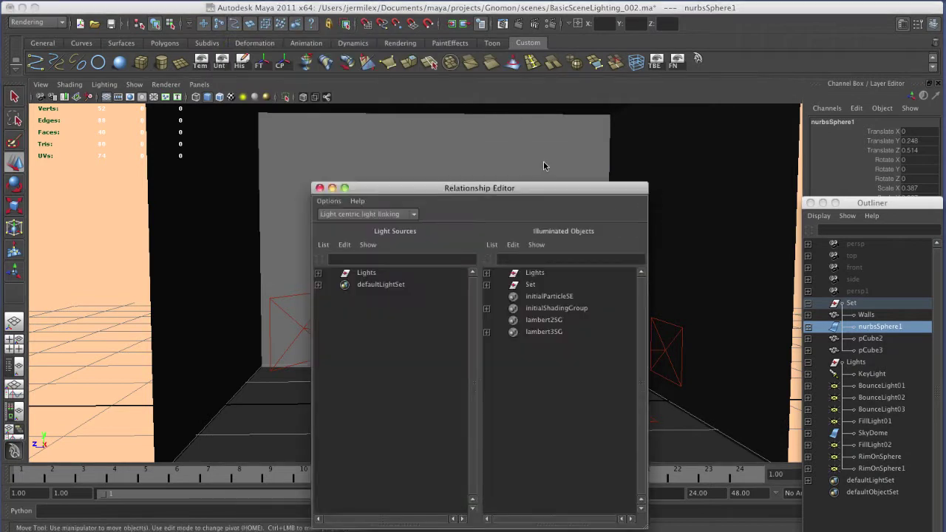
left_click(318, 272)
left_click(393, 356)
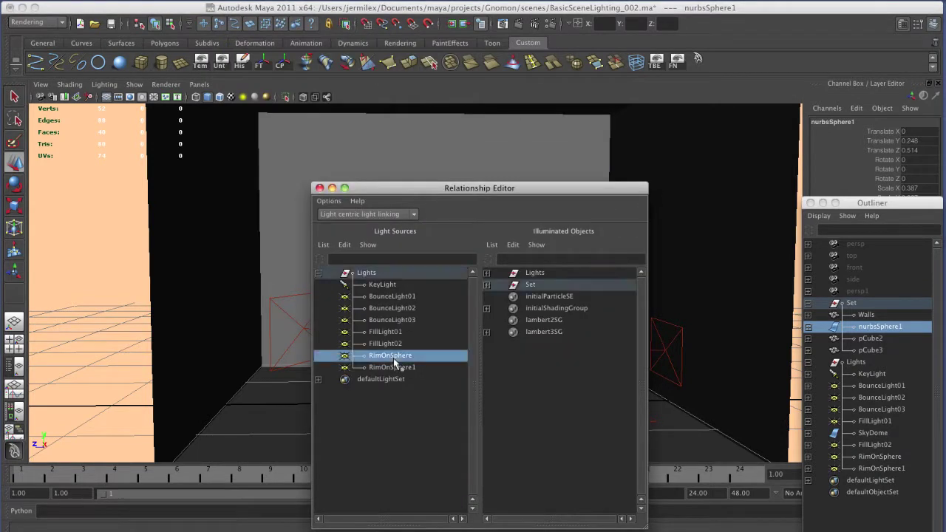
left_click(486, 284)
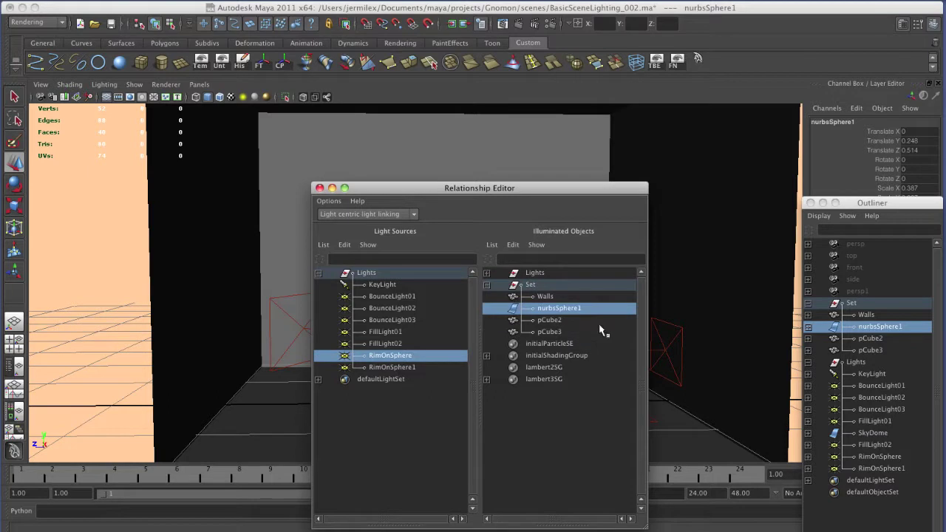
left_click(558, 309)
Step: Review FillLight02's links, leaving the Walls linked, and recheck RimOnSphere
left_click(391, 344)
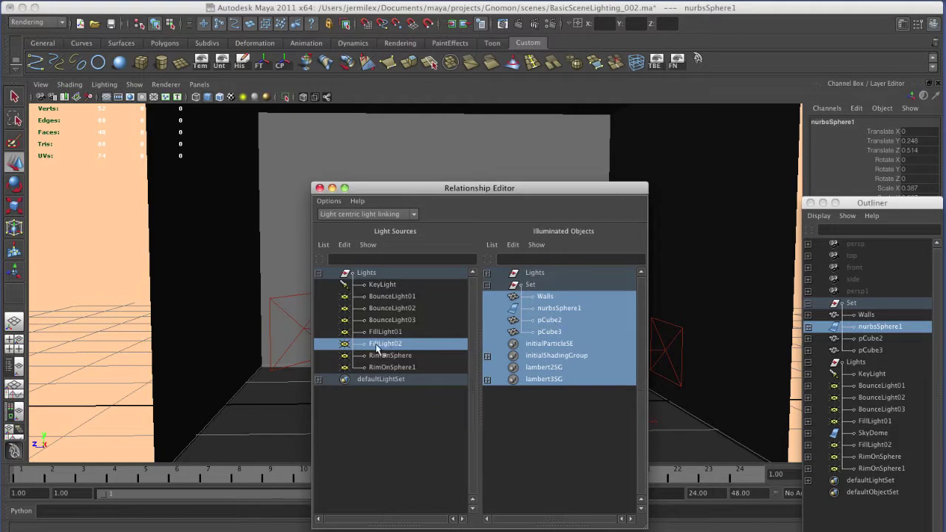
left_click(545, 297)
left_click(545, 299)
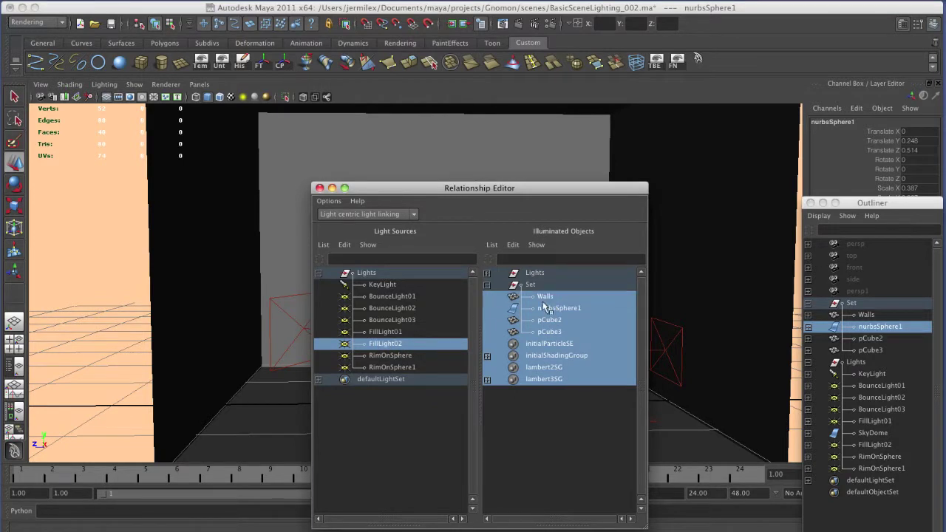
left_click(396, 357)
Step: Unlink Walls, pCube2 and pCube3 from RimOnSphere1 so it lights only nurbsSphere1
left_click(393, 369)
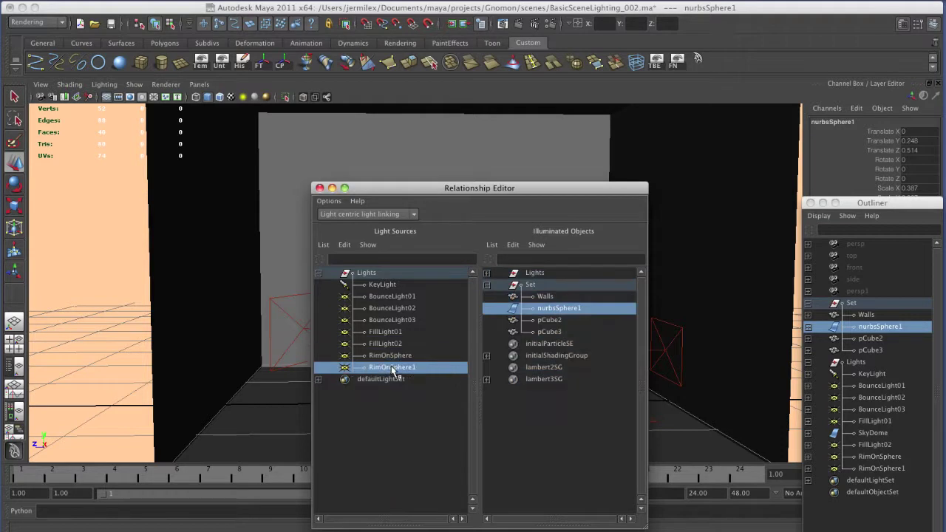
left_click(545, 299)
left_click(545, 299)
left_click(550, 320)
double_click(551, 331)
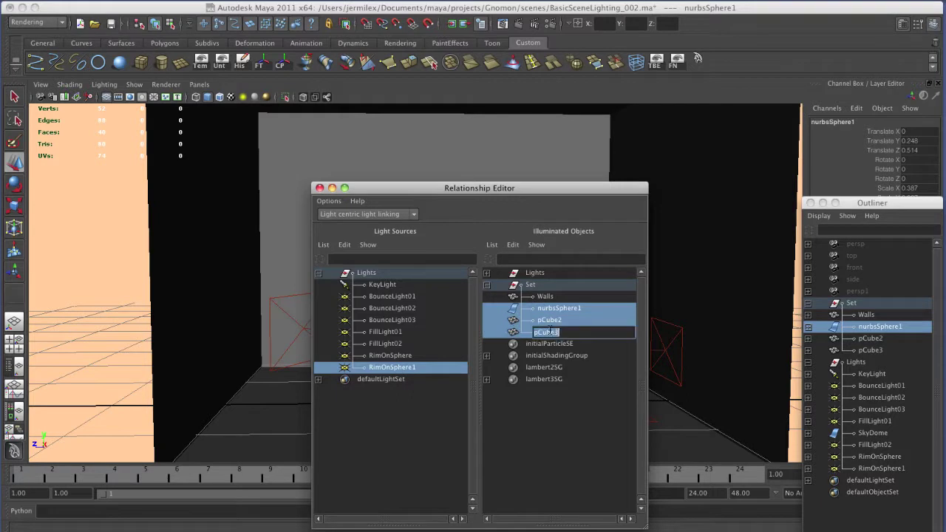
left_click(551, 319)
left_click(550, 333)
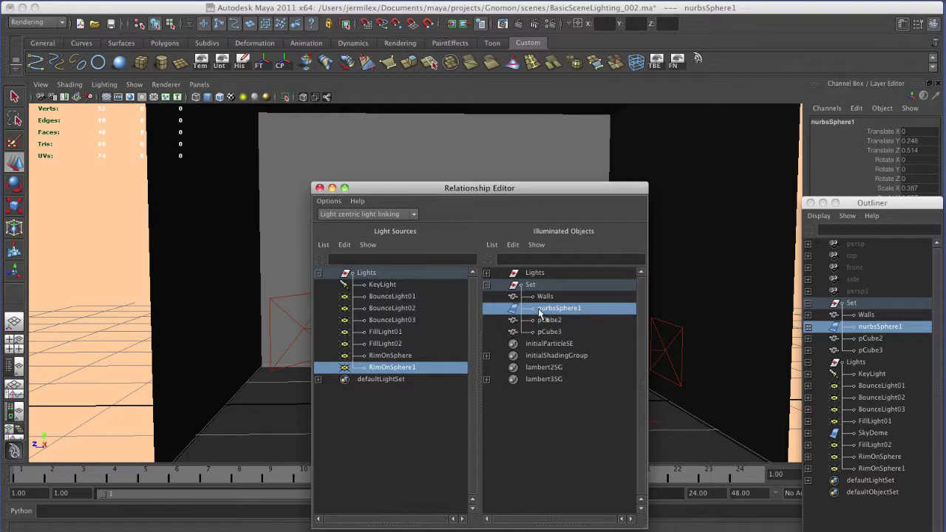
Step: Close the light linking editor and re-render the room, zooming in on the rim-lit sphere
left_click(319, 187)
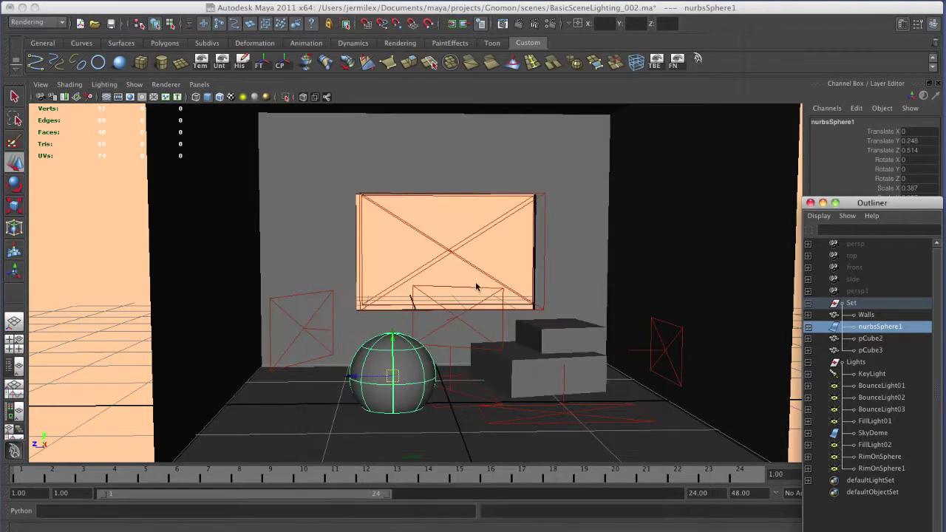
key("space")
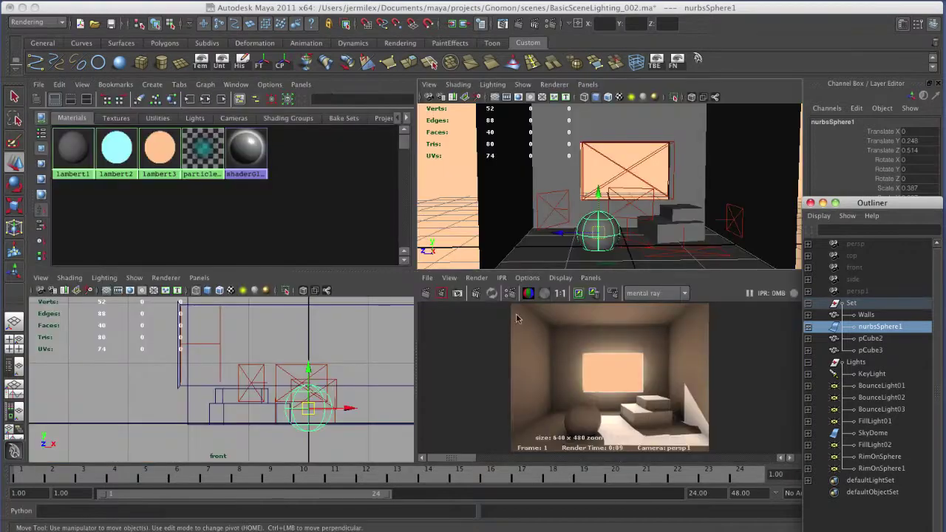
left_click(425, 293)
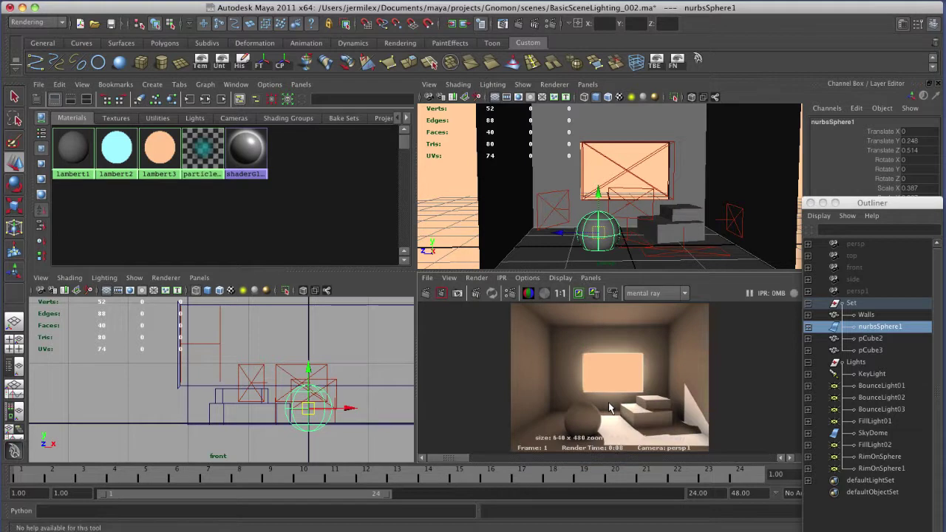
key("space")
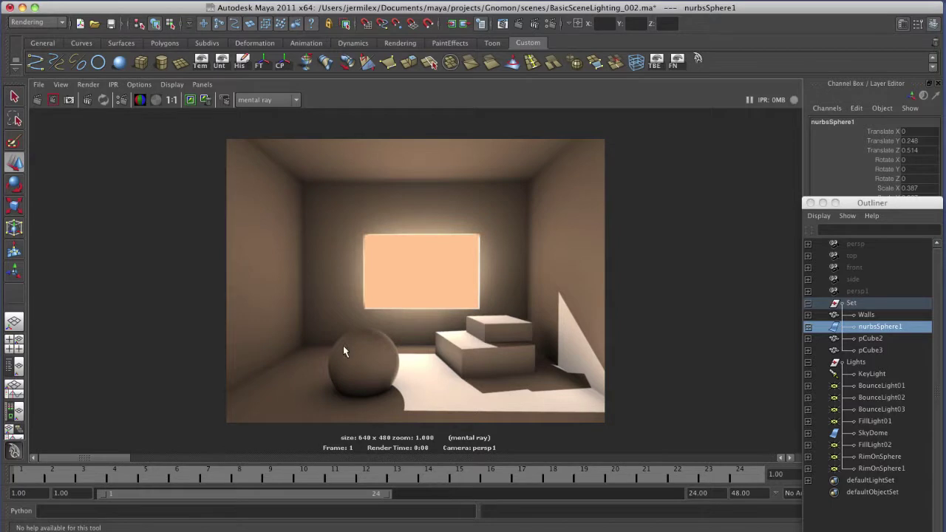
right_click_drag(372, 373, 494, 348, "alt")
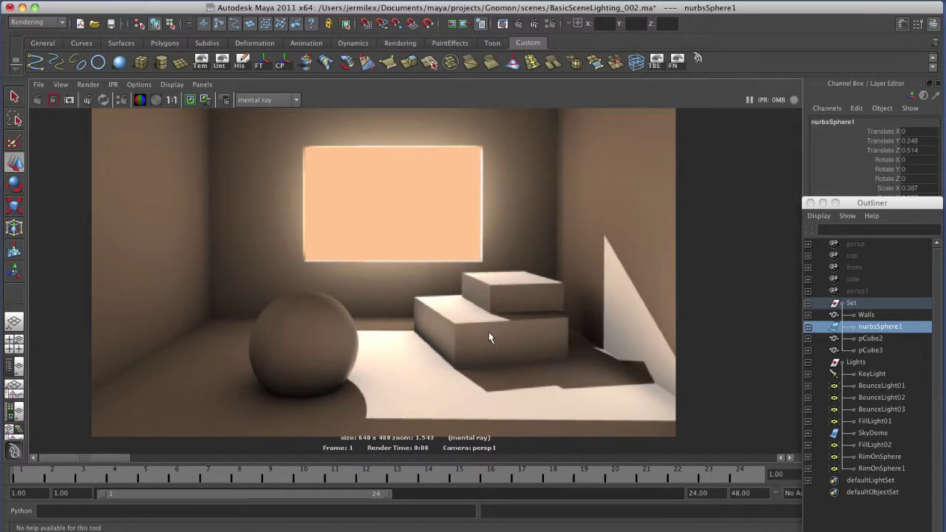
key("space")
Step: Bevel the edges of the lower box pCube2 with Edit Mesh > Bevel
left_click(660, 224)
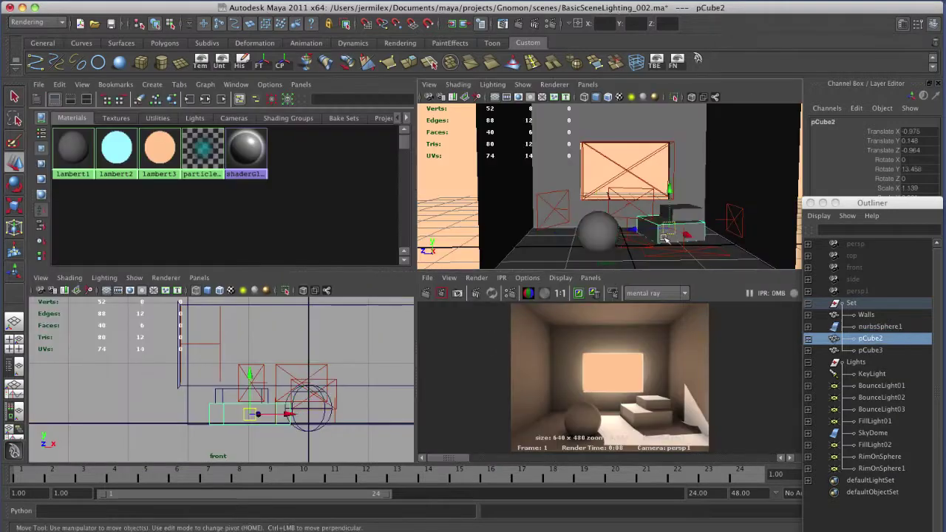
scroll(663, 239, "up", 5)
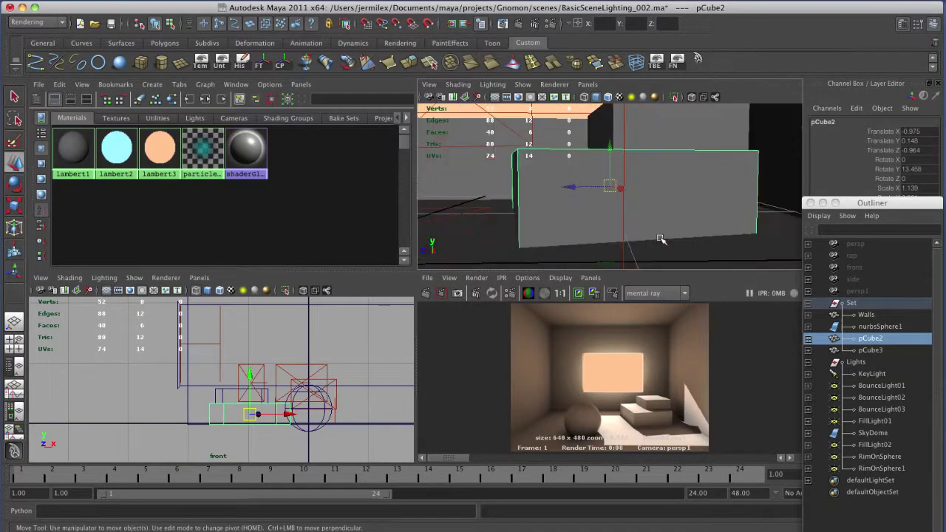
key("space")
left_click_drag(449, 272, 443, 304, "alt")
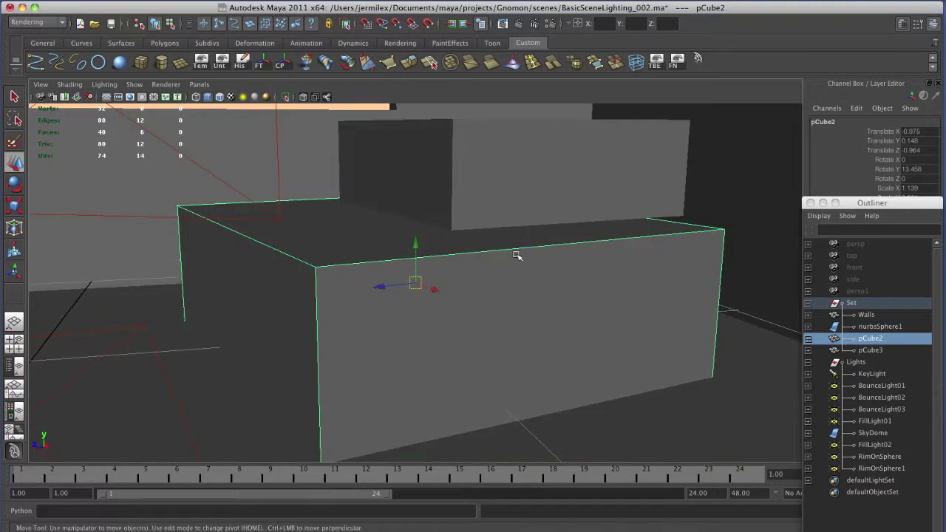
right_click_drag(554, 383, 468, 388, "alt")
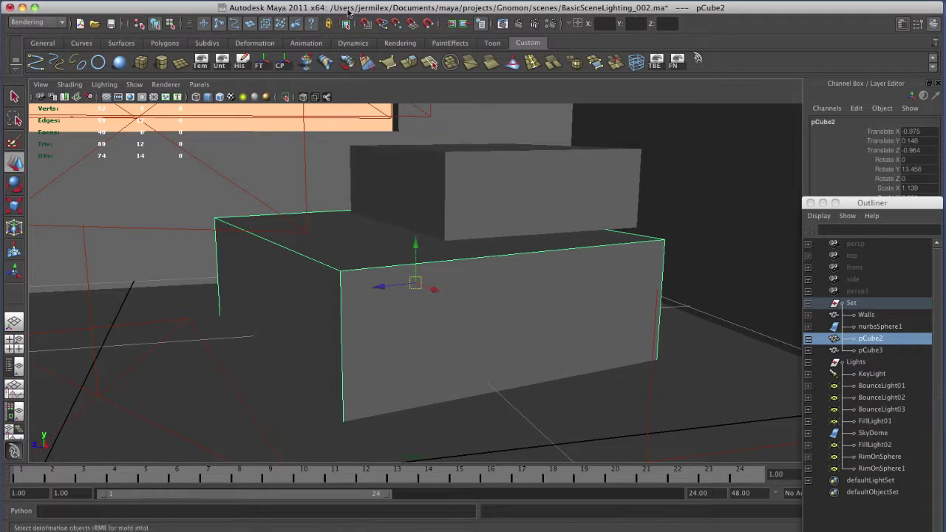
key("F4")
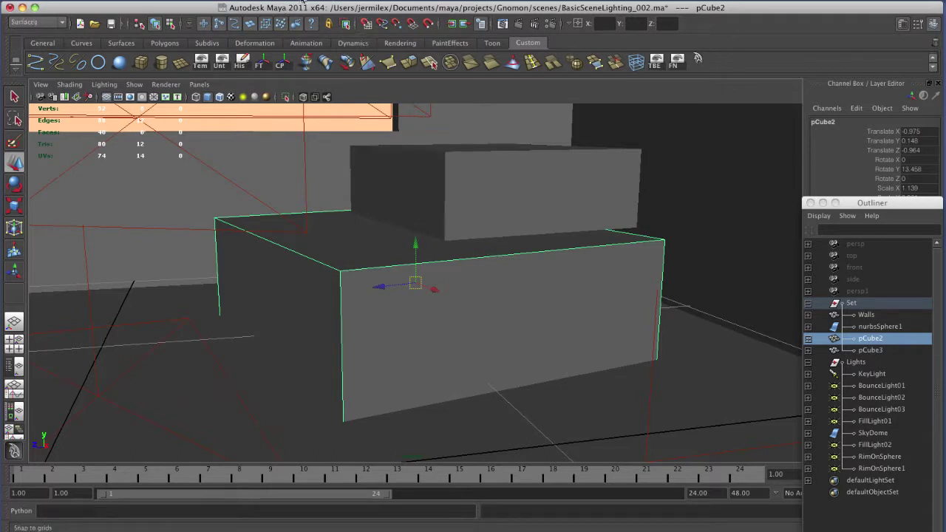
key("F3")
left_click(350, 2)
mouse_move(392, 2)
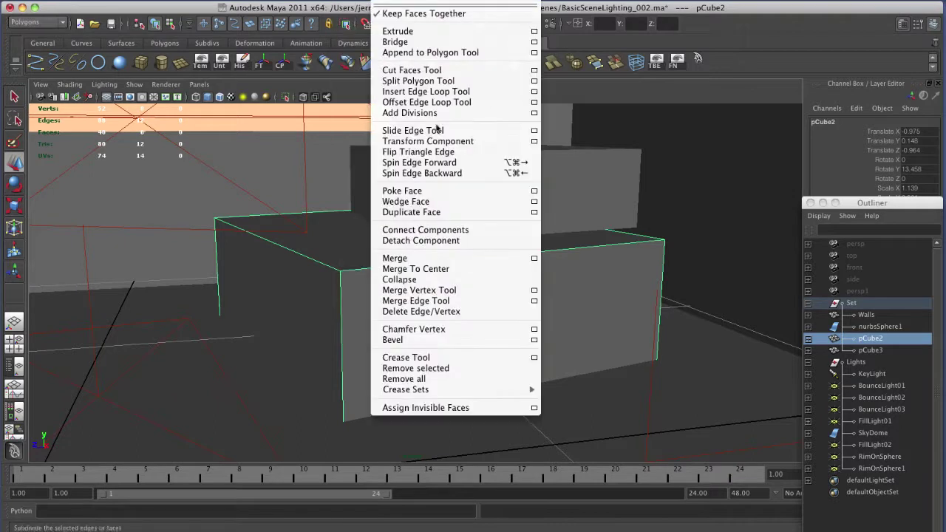
left_click(466, 342)
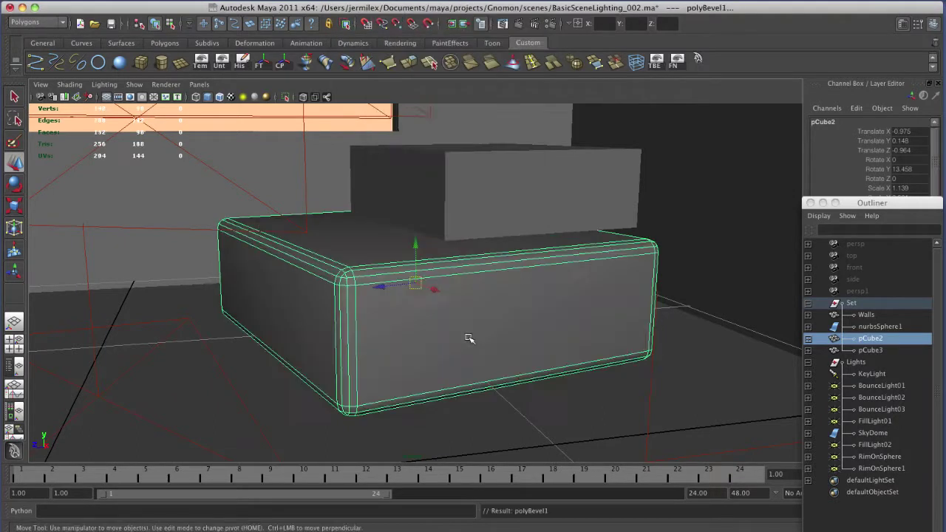
Step: Repeat the bevel on the upper box pCube3 and deselect it
left_click(477, 210)
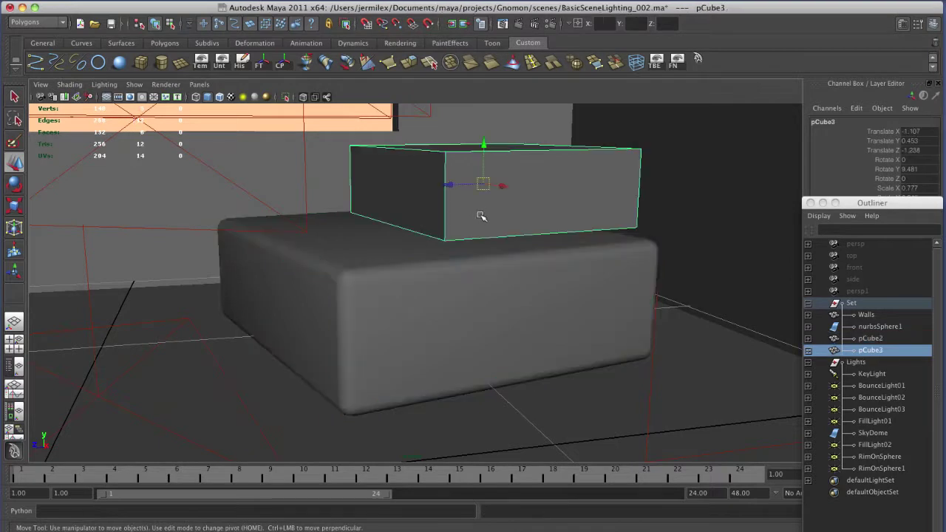
key("g")
right_click_drag(523, 332, 174, 310, "alt")
left_click(491, 438)
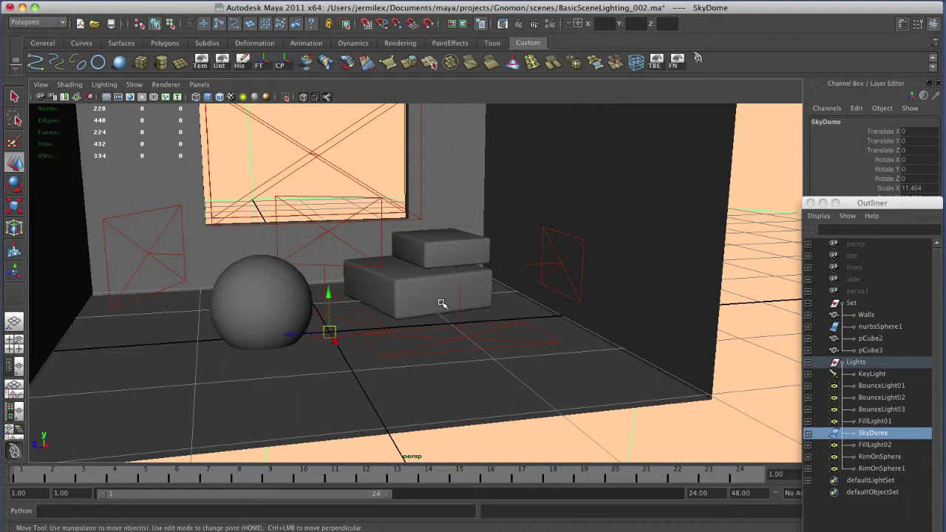
Step: Bevel the edges of the room's walls with Edit Mesh > Bevel
left_click(595, 319)
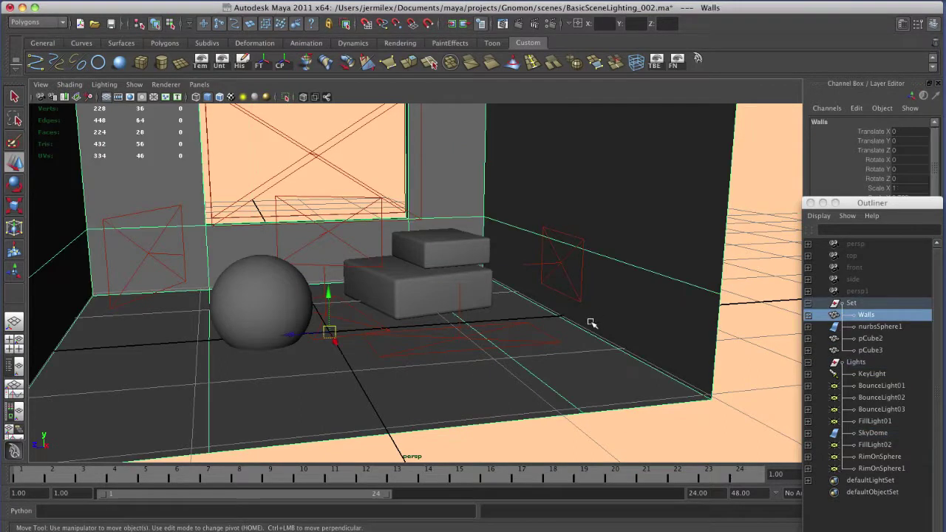
right_click_drag(593, 323, 580, 353, "shift")
left_click(499, 452)
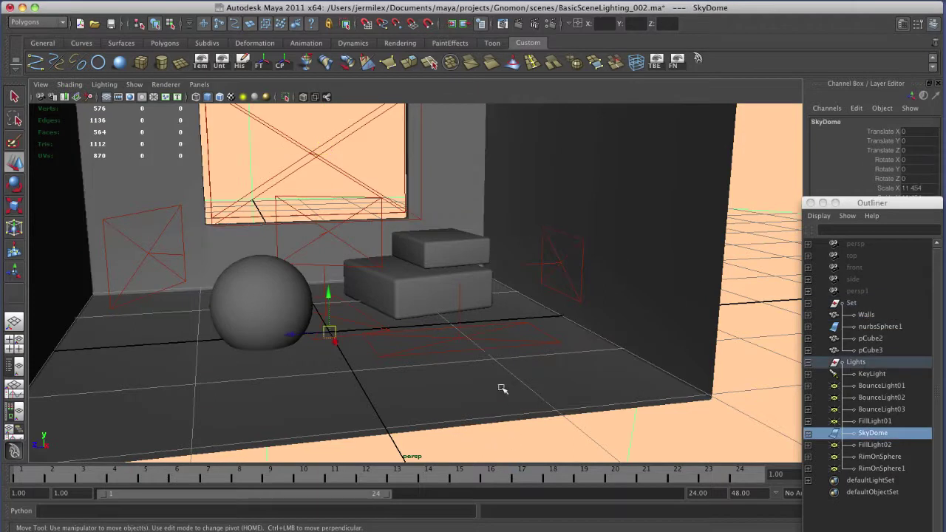
Step: Re-render the room full-screen and zoom and pan to inspect the softened edges and window
key("space")
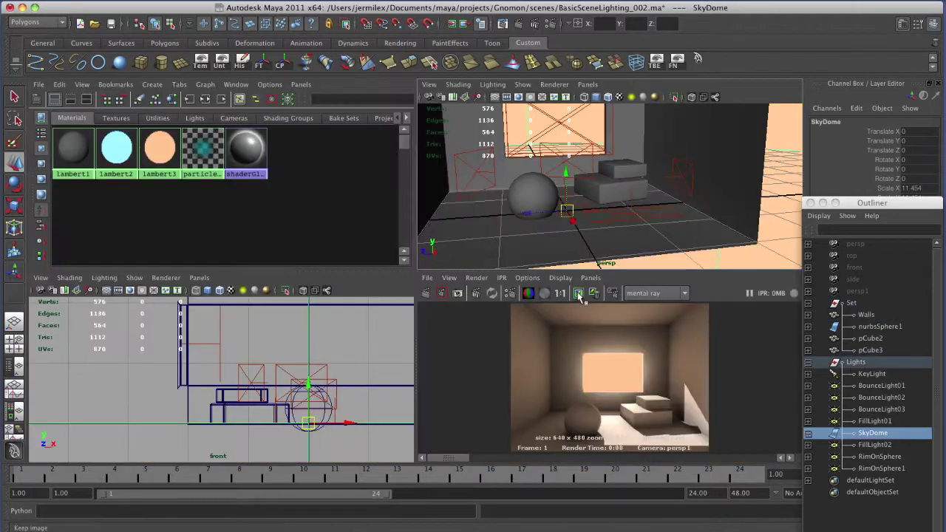
key("space")
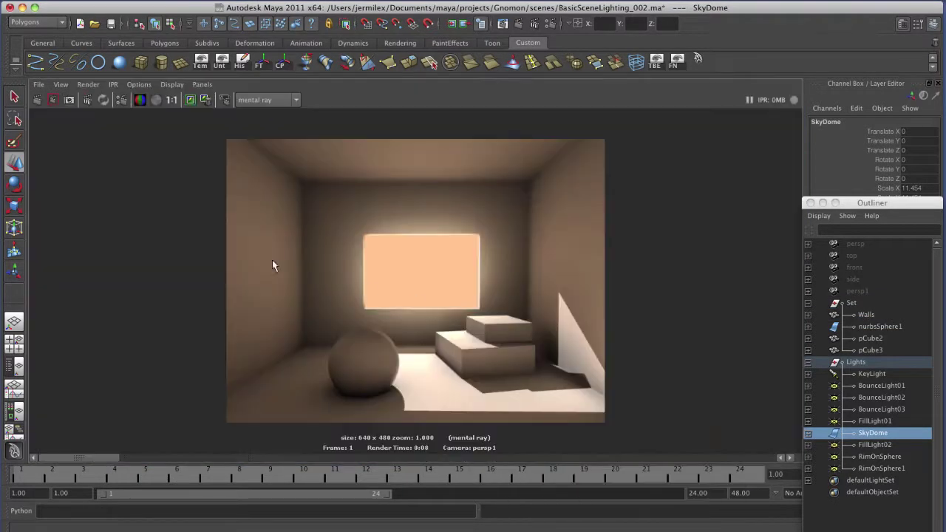
left_click(53, 102)
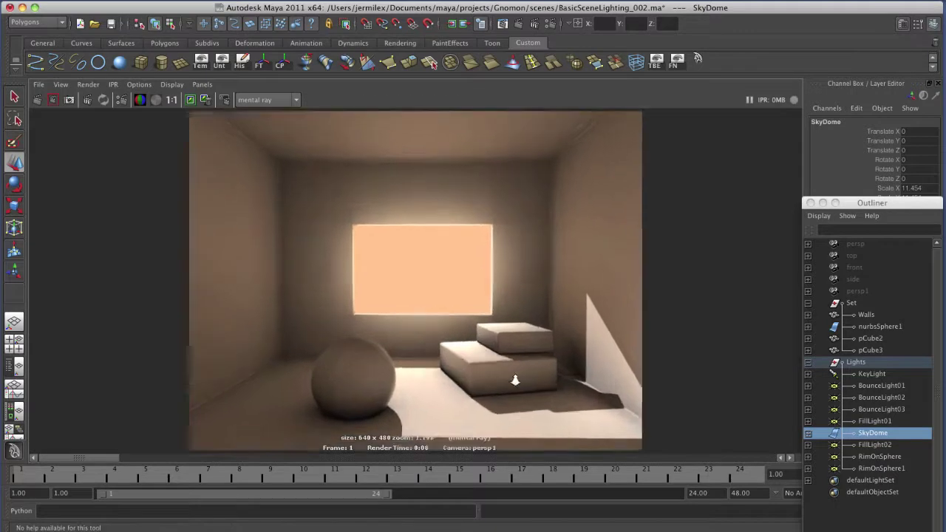
scroll(550, 390, "up", 2)
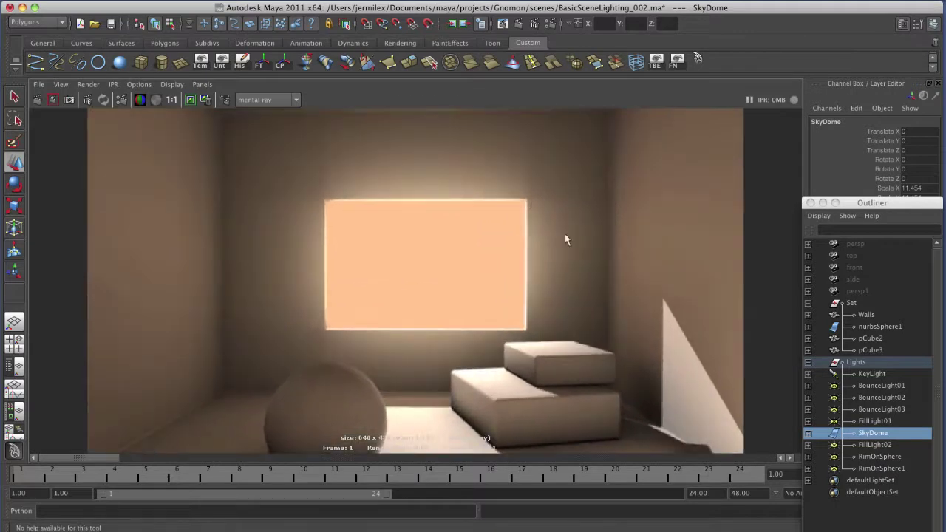
mouse_move(107, 457)
left_mouse_down()
mouse_move(162, 459)
mouse_move(112, 463)
left_mouse_up()
middle_click_drag(496, 380, 522, 367, "alt")
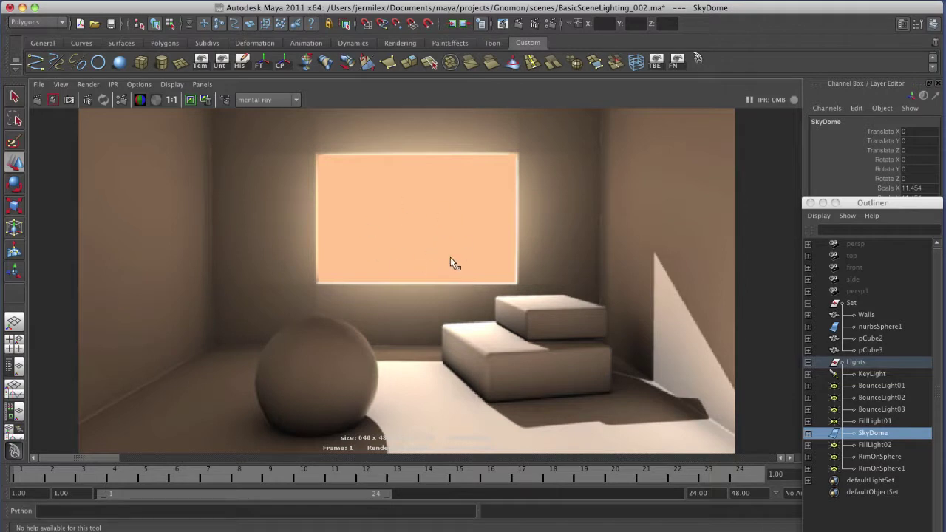
key("space")
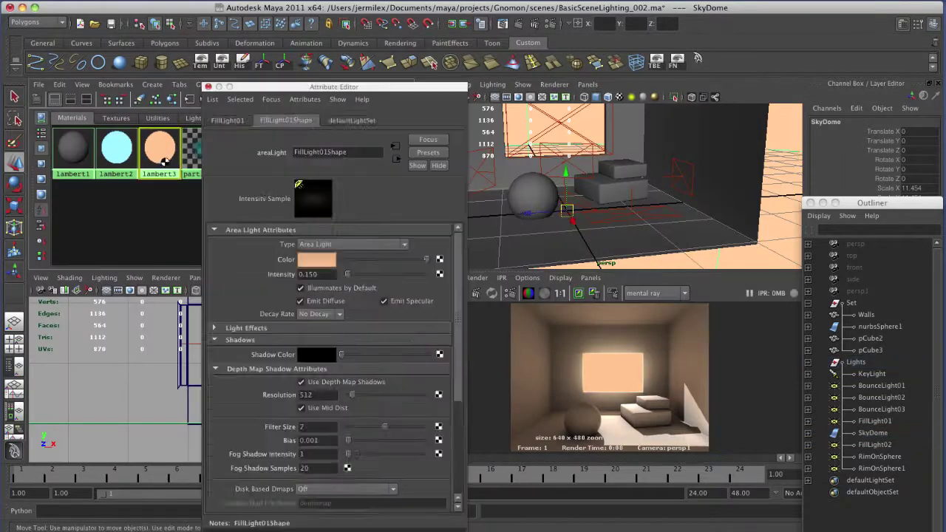
Step: Raise lambert3's Glow Intensity to about 0.078 and re-render the room with the glowing window
left_click(163, 160)
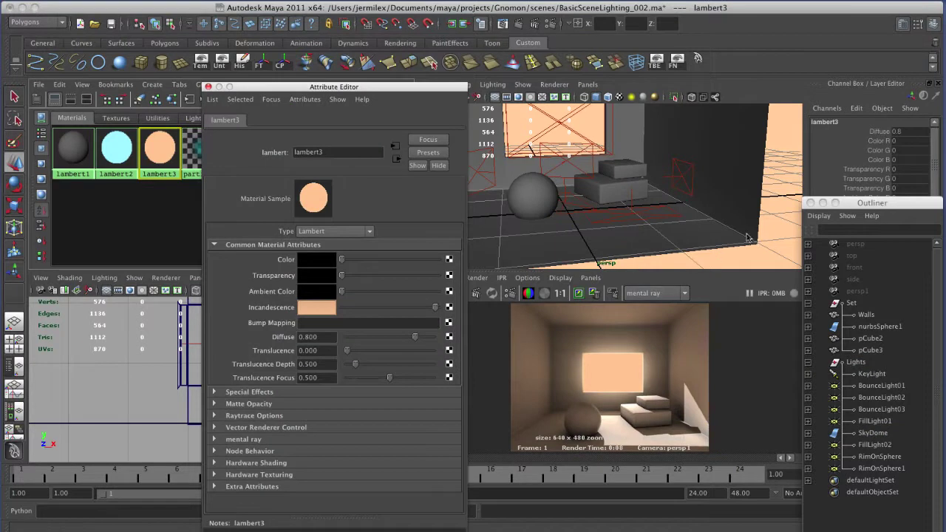
left_click(215, 392)
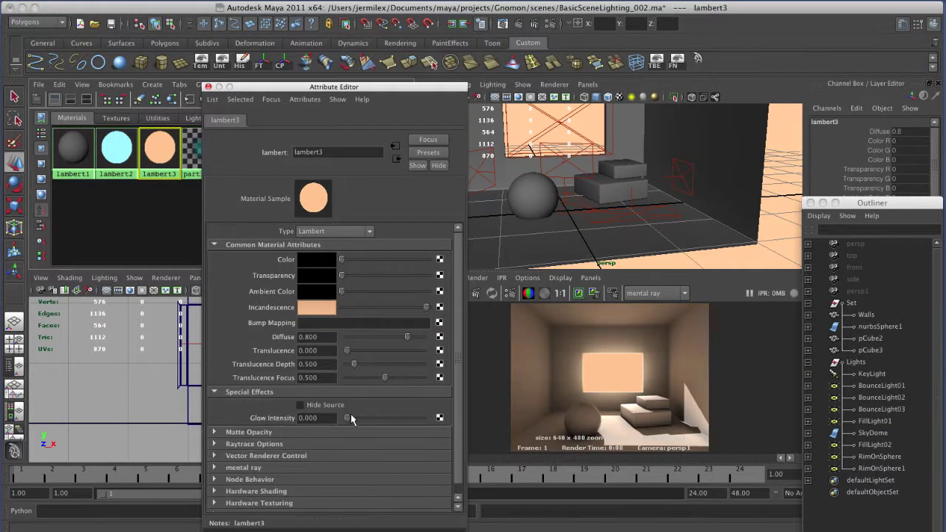
left_click_drag(348, 421, 360, 421)
left_click(208, 86)
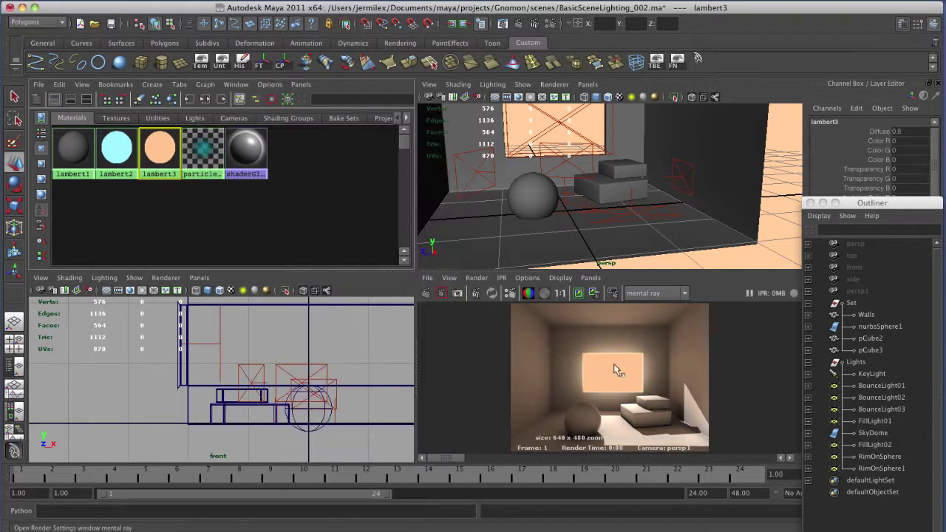
left_click(426, 292)
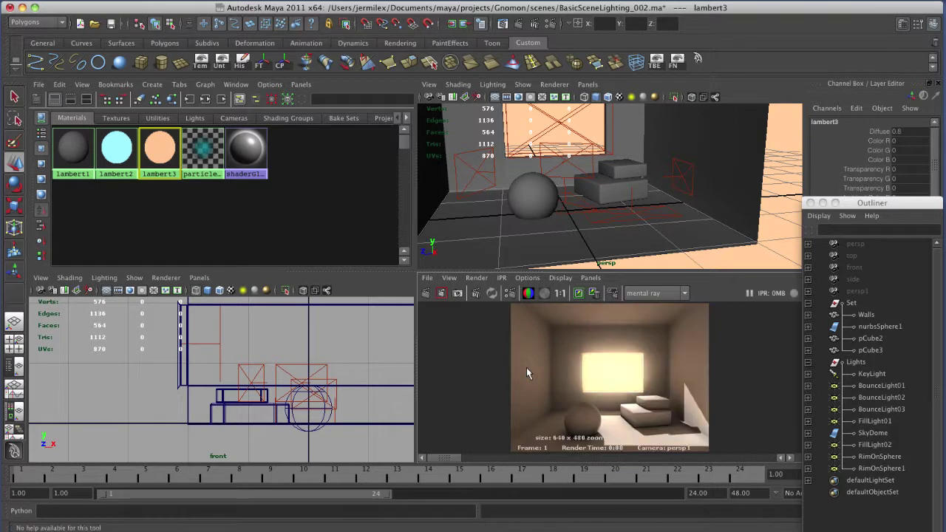
key("space")
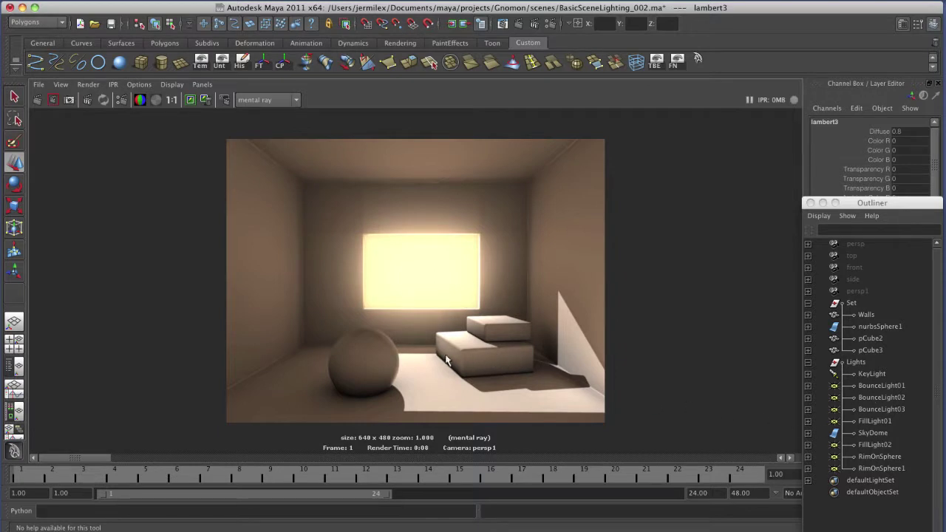
Step: Change BounceLight02's Intensity from 0.1 to 0.25 and re-render the brighter room
left_click(879, 398)
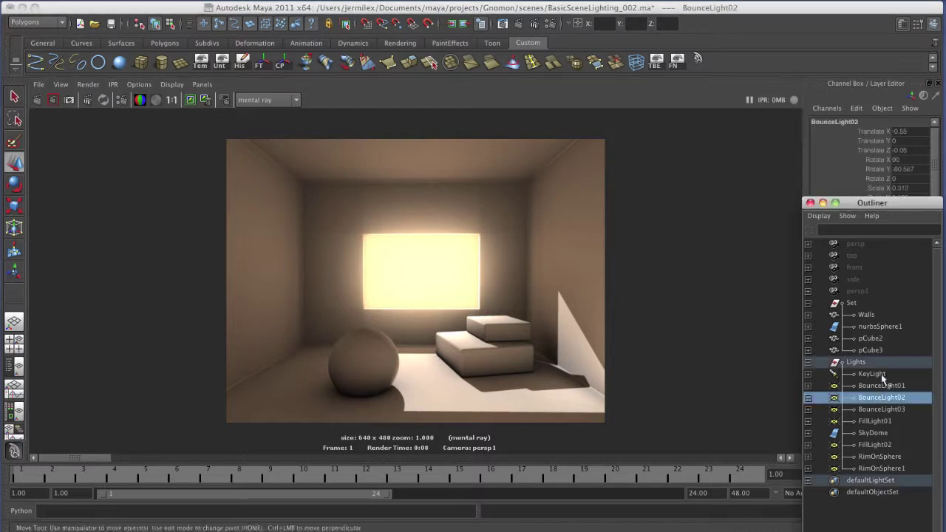
left_click_drag(872, 203, 897, 411)
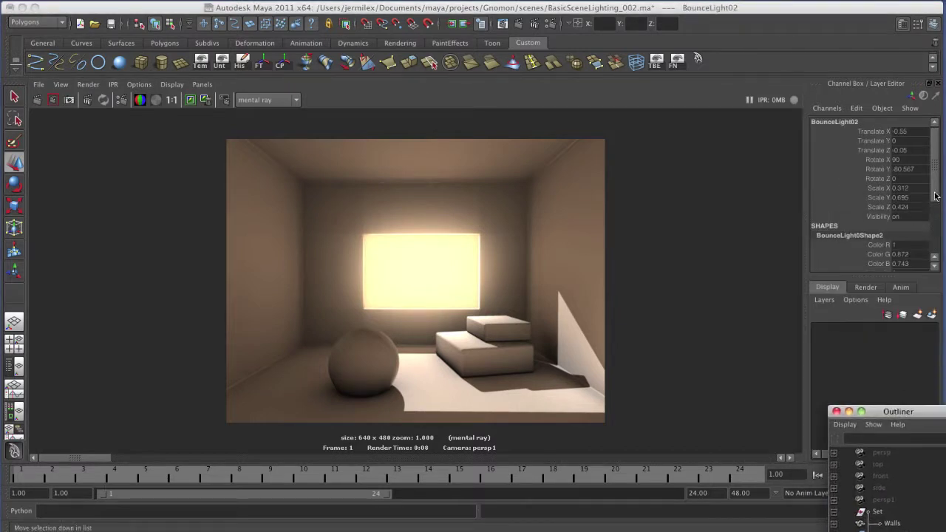
left_click_drag(934, 200, 935, 240)
double_click(898, 201)
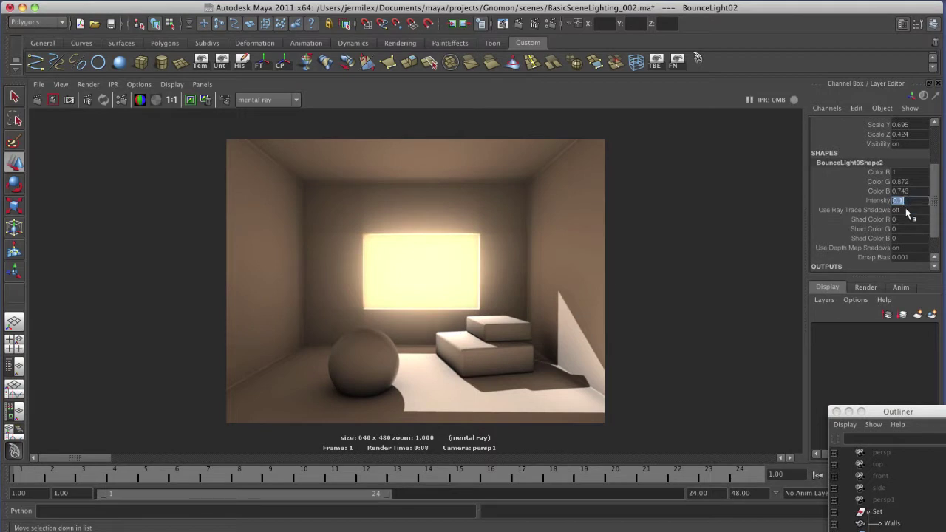
key("BackSpace")
type(".25")
key("Return")
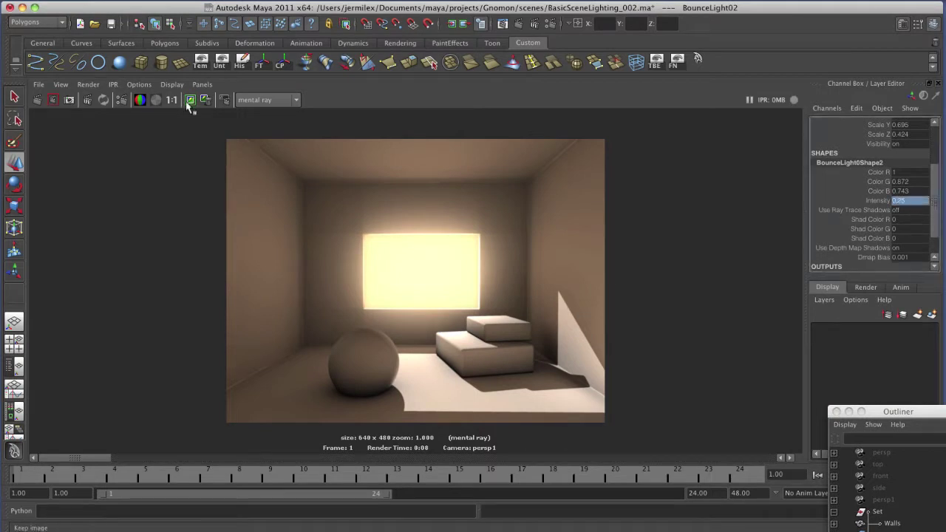
left_click(37, 99)
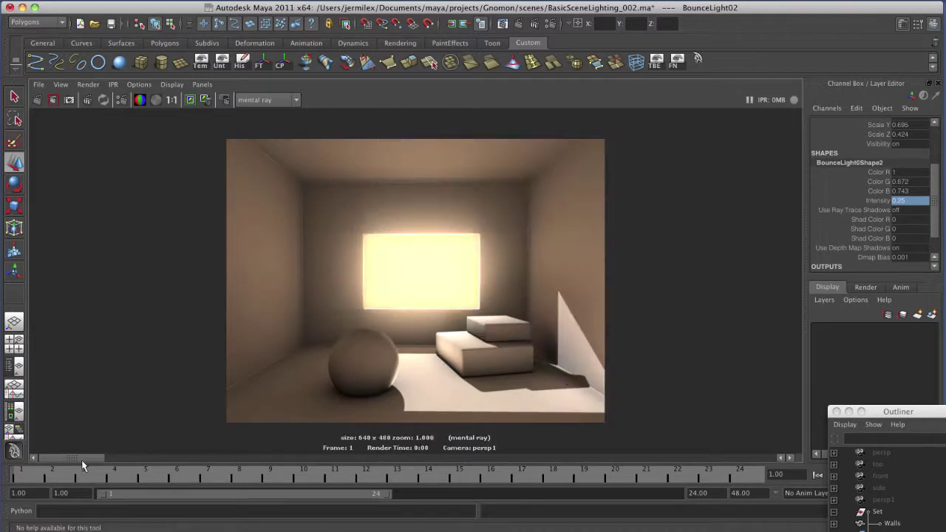
mouse_move(85, 459)
left_mouse_down()
mouse_move(133, 467)
mouse_move(90, 463)
mouse_move(93, 471)
left_mouse_up()
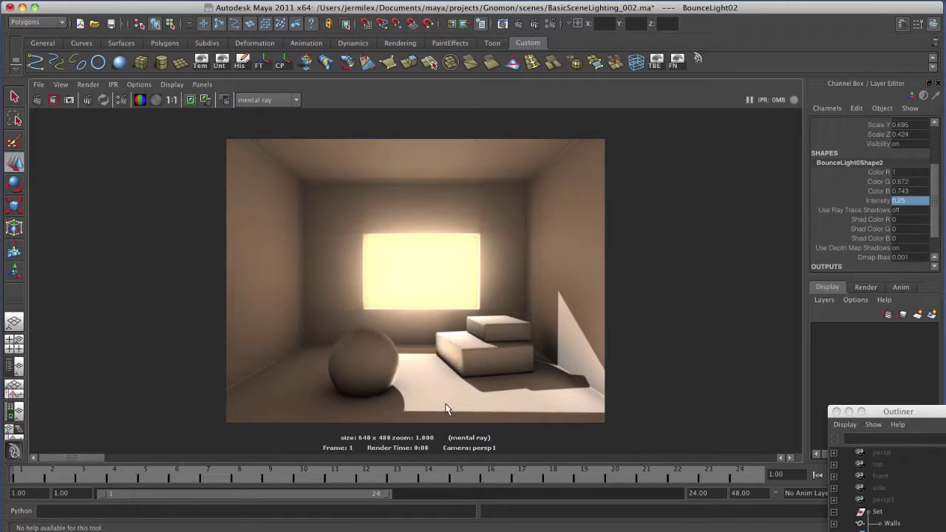